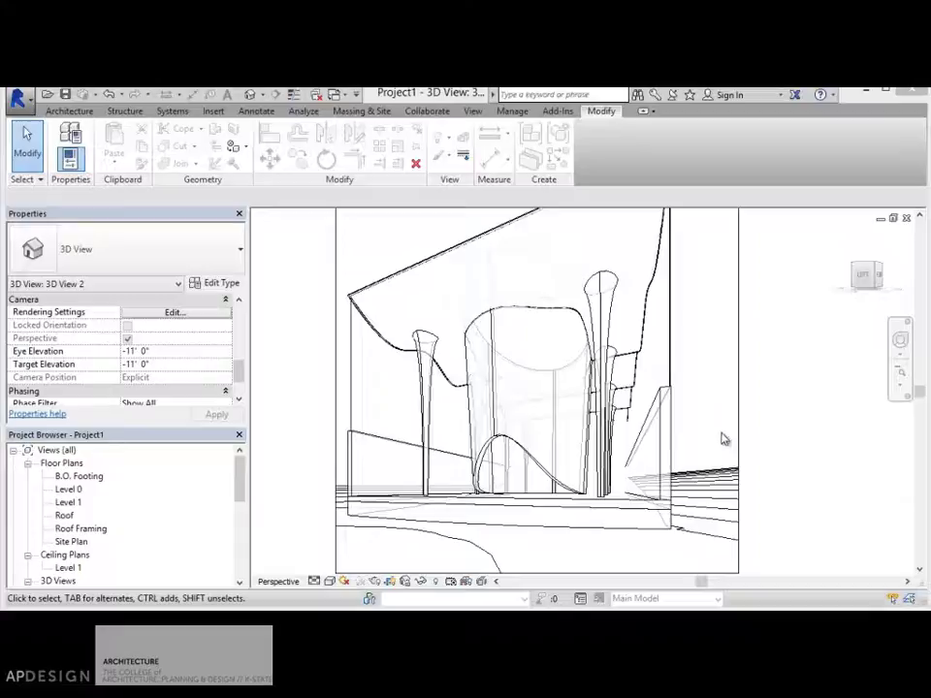
pyautogui.scroll(-2, 766, 427)
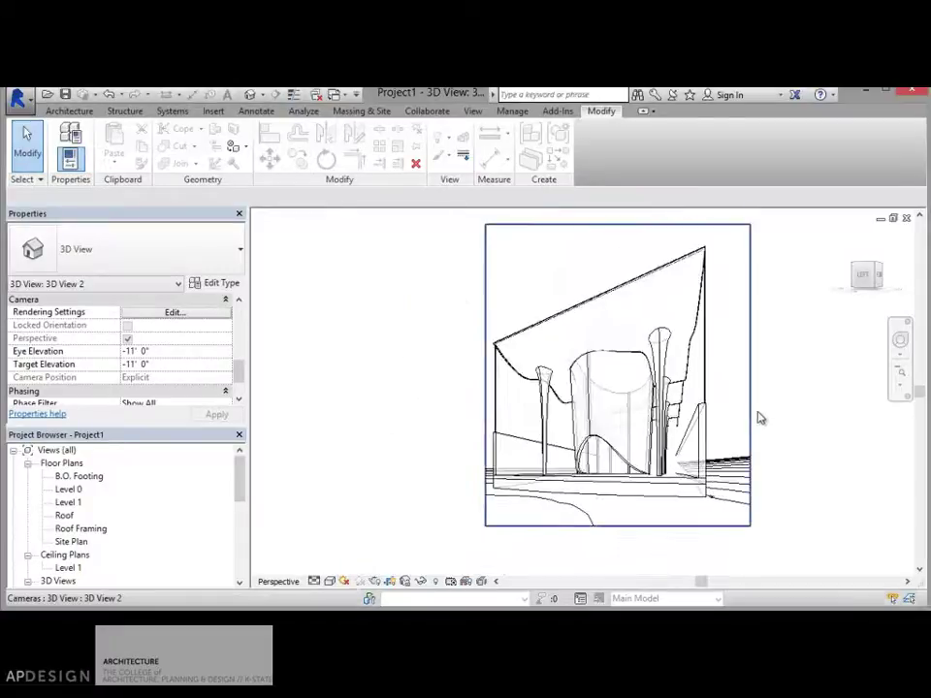
pyautogui.scroll(3, 749, 411)
pyautogui.moveTo(722, 419); pyautogui.dragTo(748, 409, button='middle')
pyautogui.scroll(2, 751, 409)
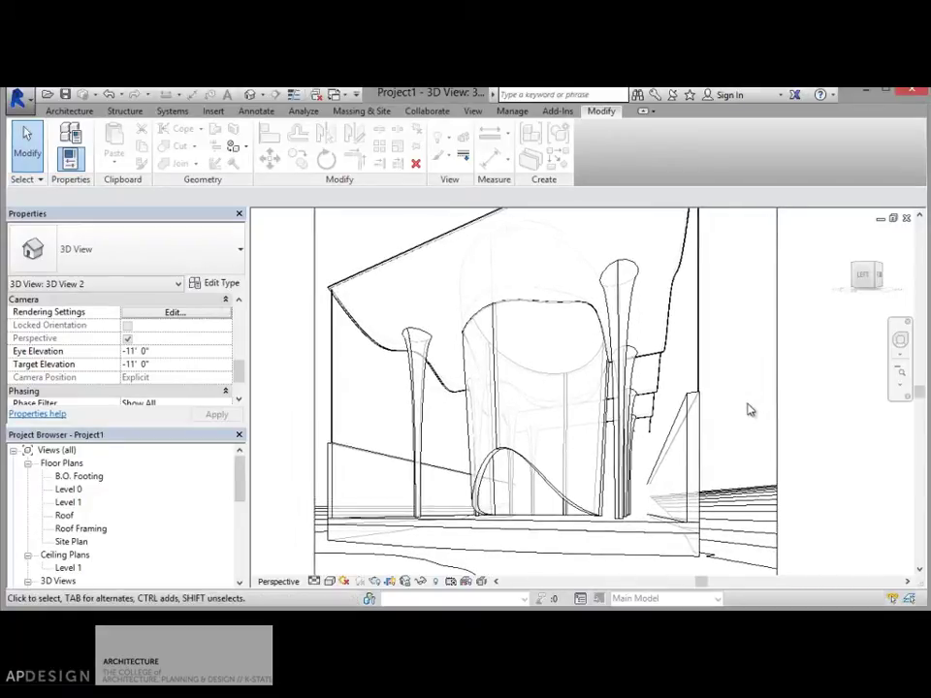
pyautogui.scroll(-4, 776, 393)
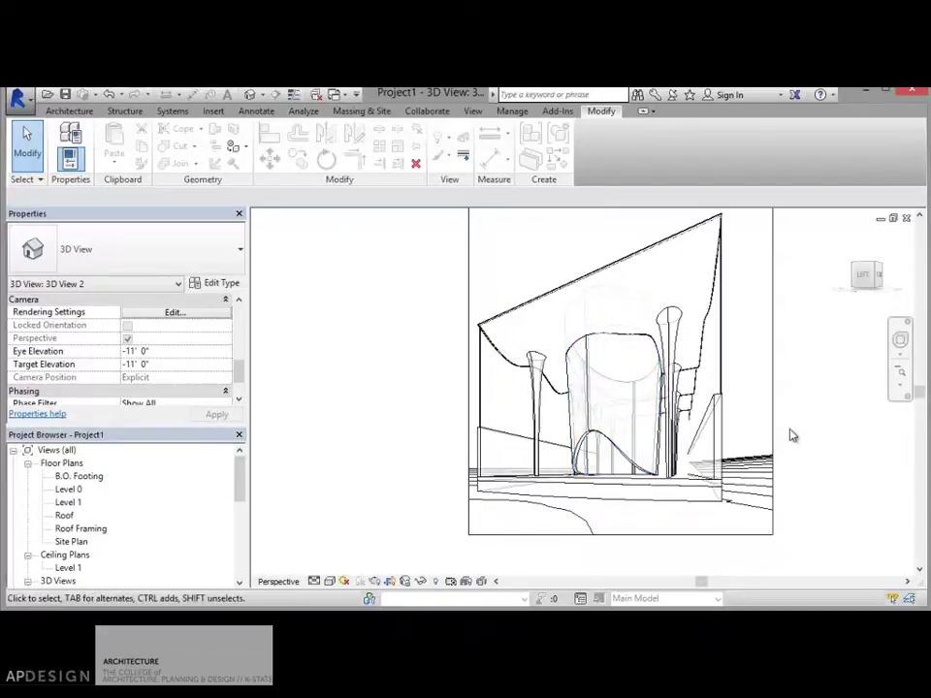
pyautogui.scroll(2, 792, 435)
pyautogui.moveTo(792, 437)
pyautogui.mouseDown(button='middle')
pyautogui.moveTo(798, 491)
pyautogui.moveTo(816, 486)
pyautogui.moveTo(788, 452)
pyautogui.mouseUp(button='middle')
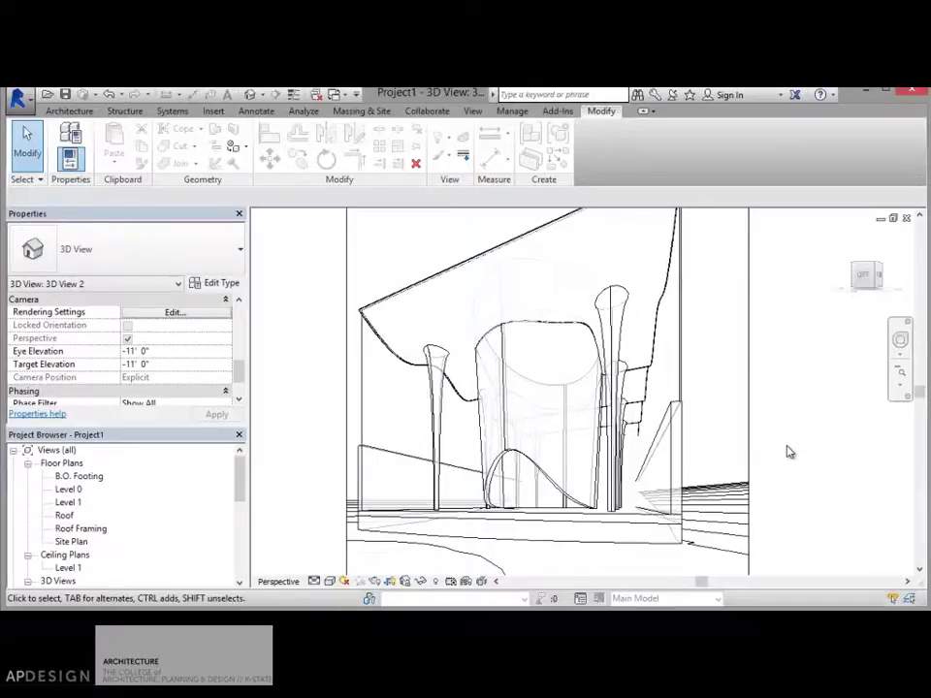
pyautogui.scroll(1, 581, 407)
pyautogui.scroll(-5, 543, 403)
pyautogui.scroll(5, 572, 396)
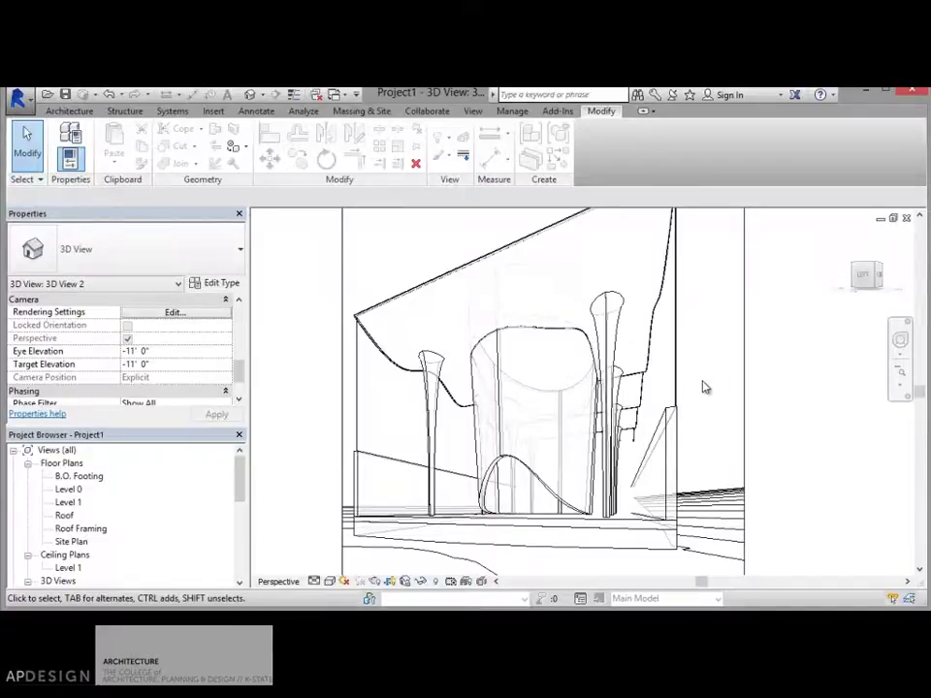
# Step: Start printing the perspective view and open the Adobe PDF printer's properties
pyautogui.hotkey('ctrl', 'p')
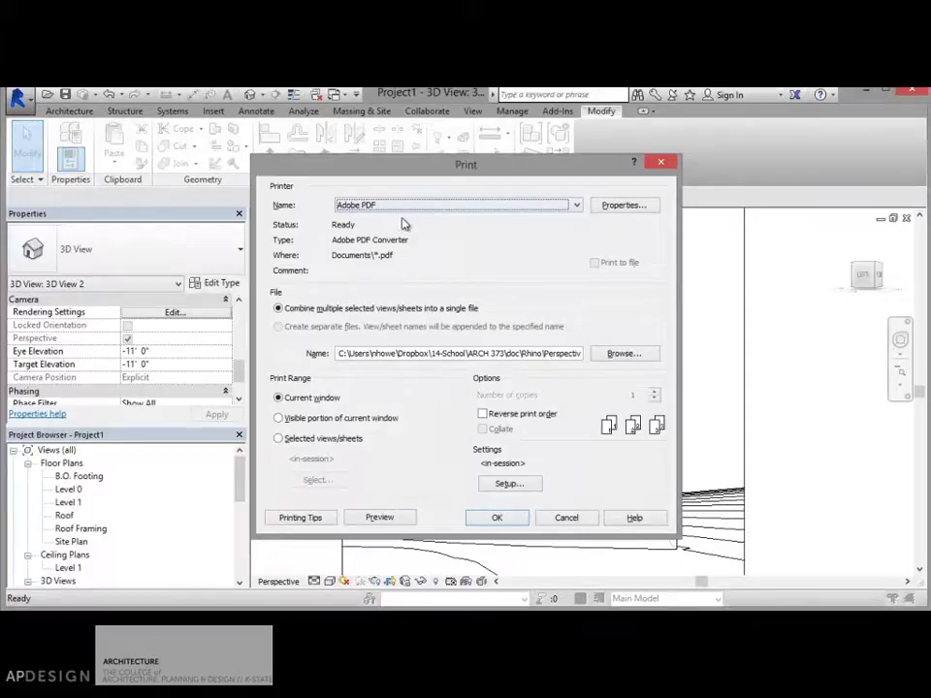
pyautogui.click(614, 208)
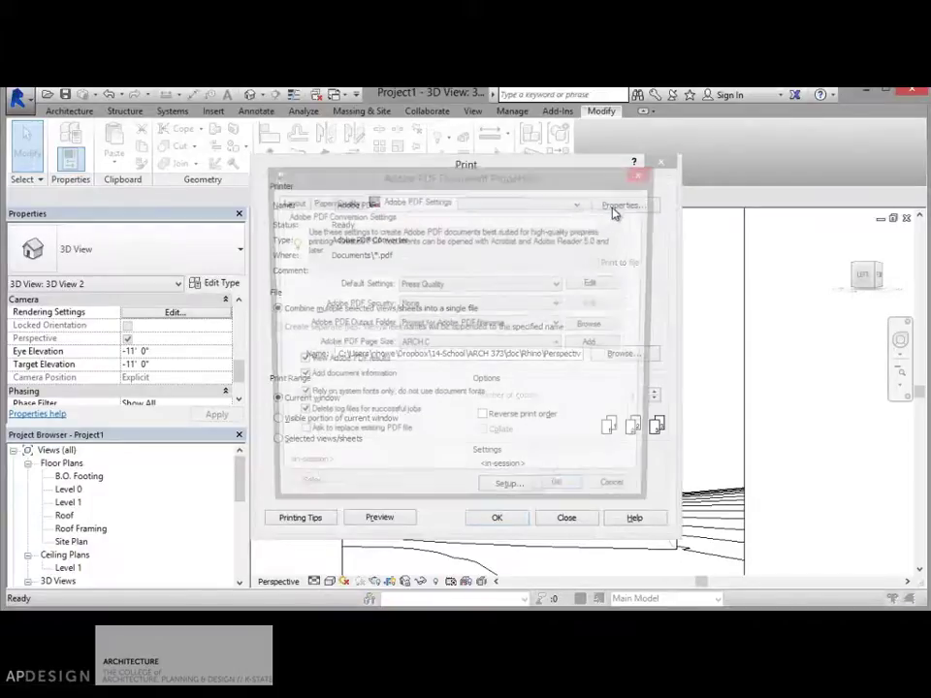
# Step: Set the PDF default settings to Standard and the page size to 11 x 17
pyautogui.click(420, 282)
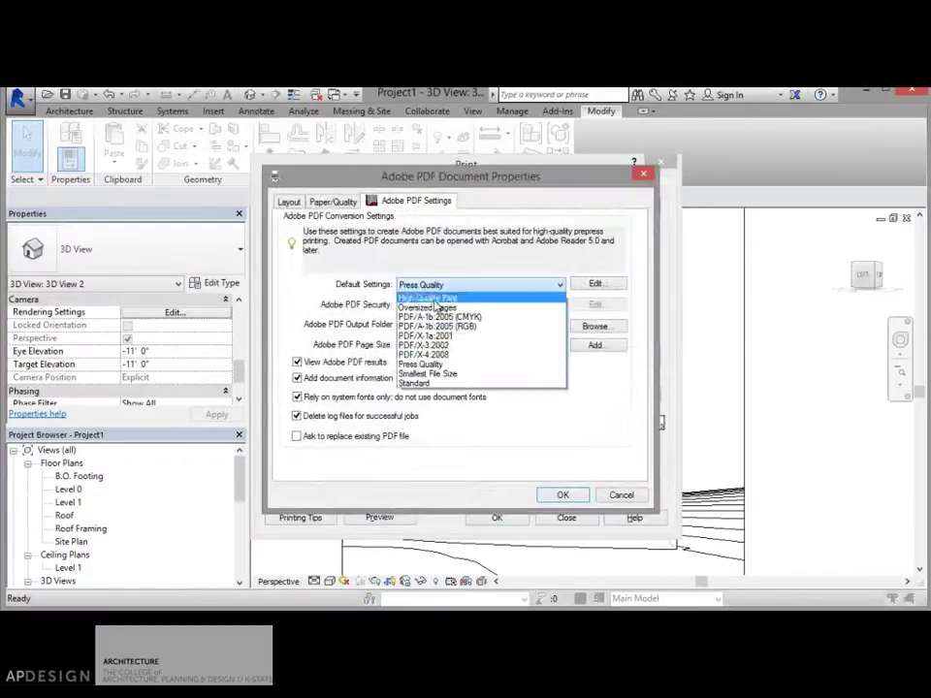
pyautogui.click(427, 381)
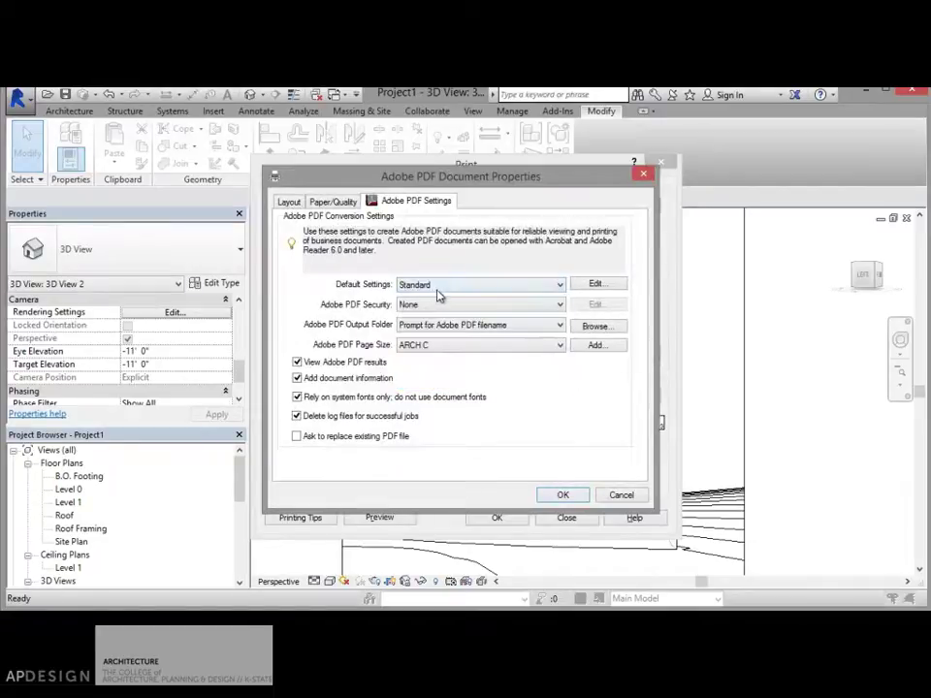
pyautogui.click(448, 345)
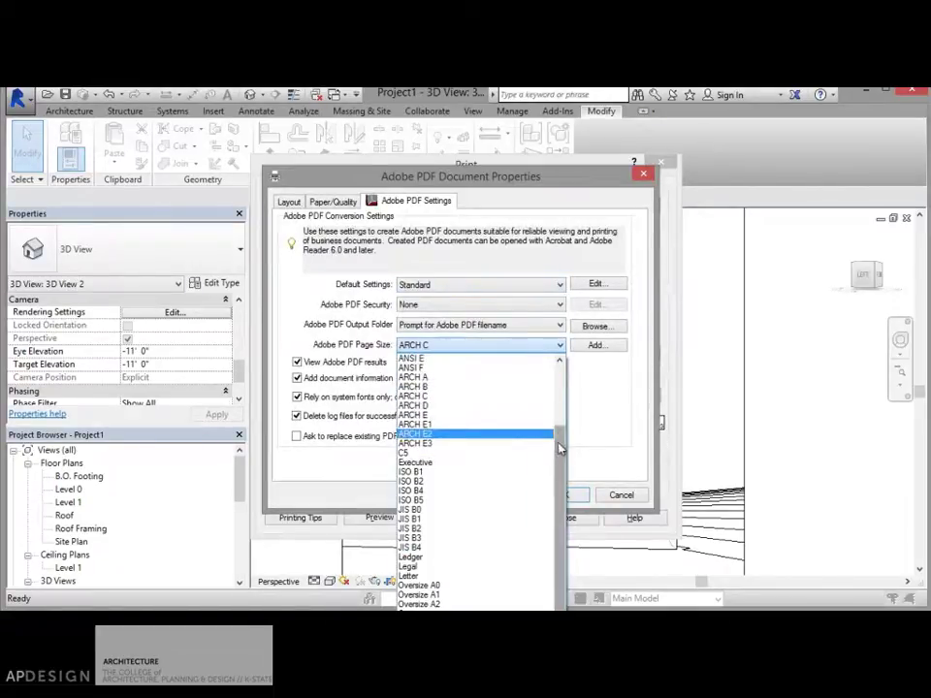
pyautogui.scroll(3, 559, 448)
pyautogui.click(469, 362)
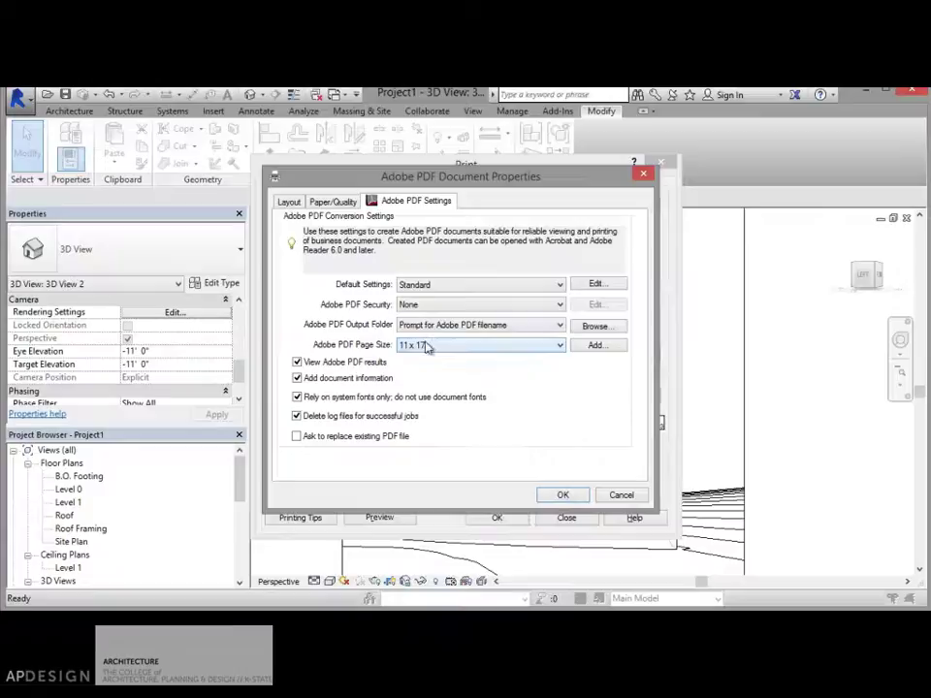
# Step: Set the PDF default settings to Press Quality and the page size to ARCH C, and accept the printer properties
pyautogui.click(452, 284)
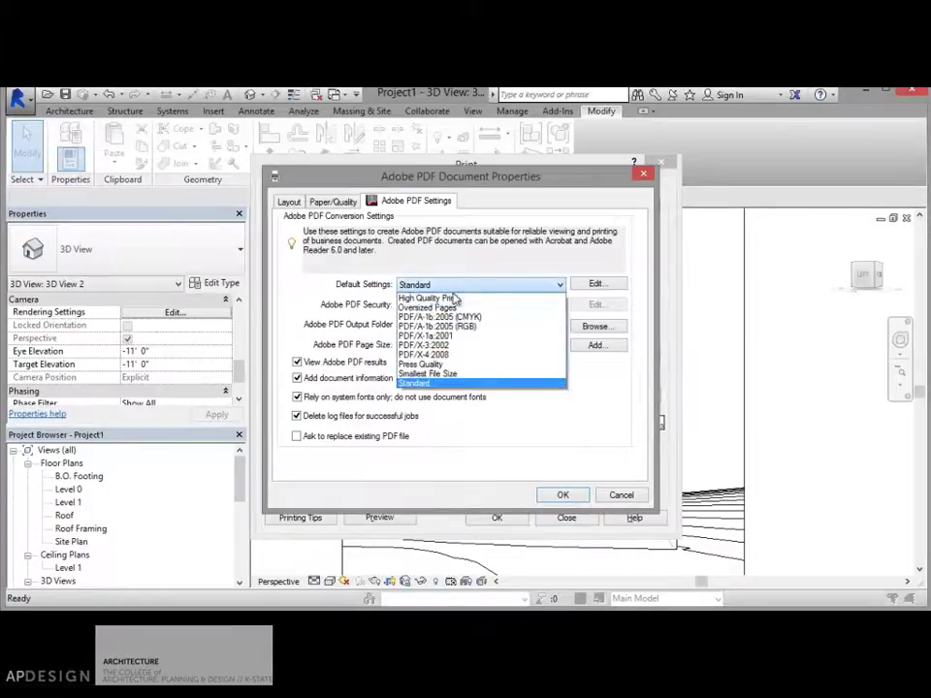
pyautogui.click(423, 364)
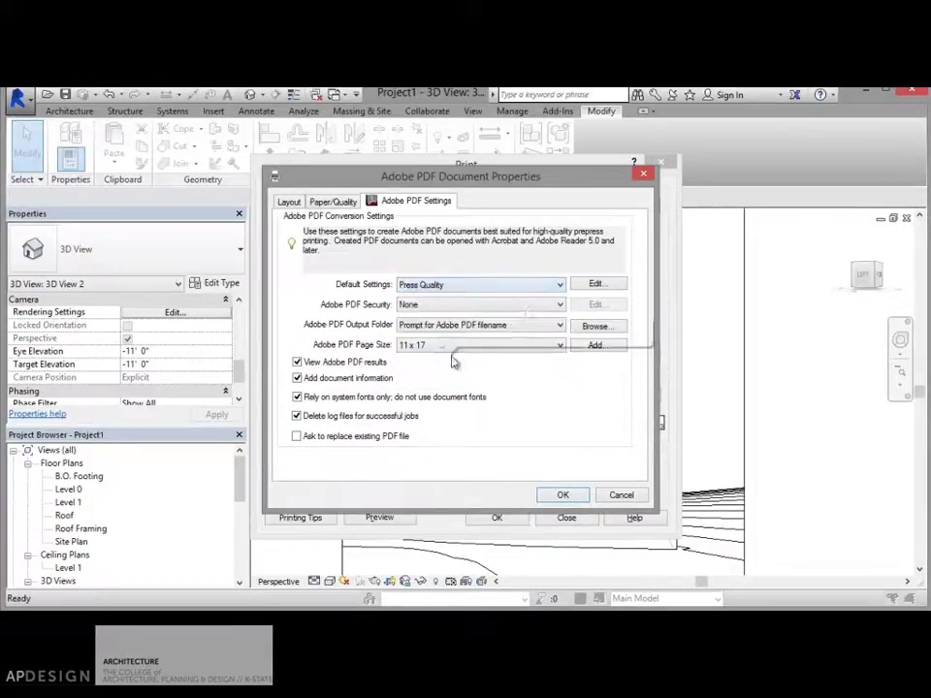
pyautogui.click(470, 345)
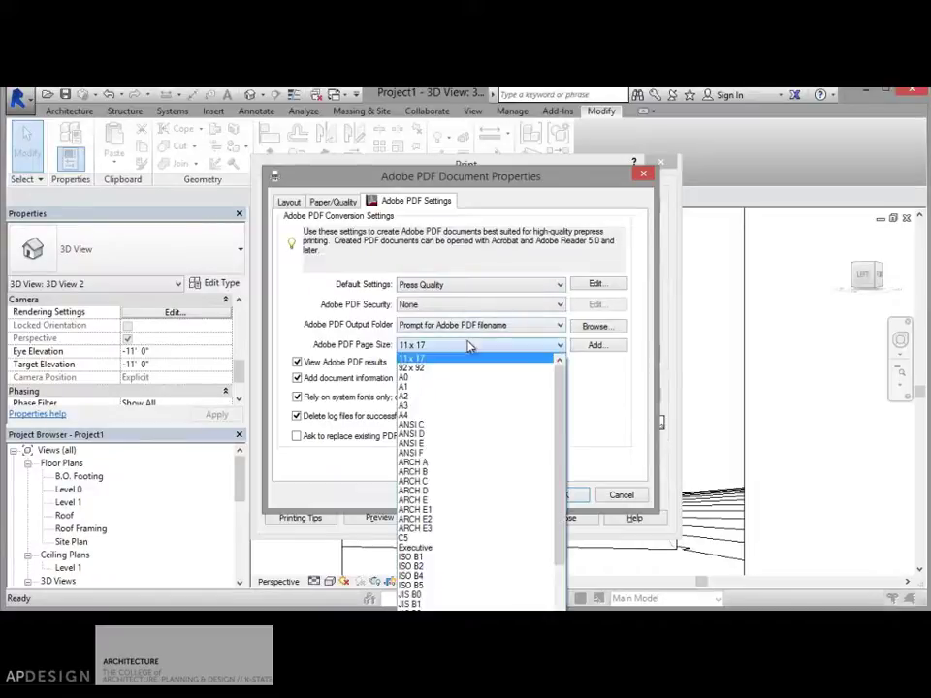
pyautogui.click(474, 482)
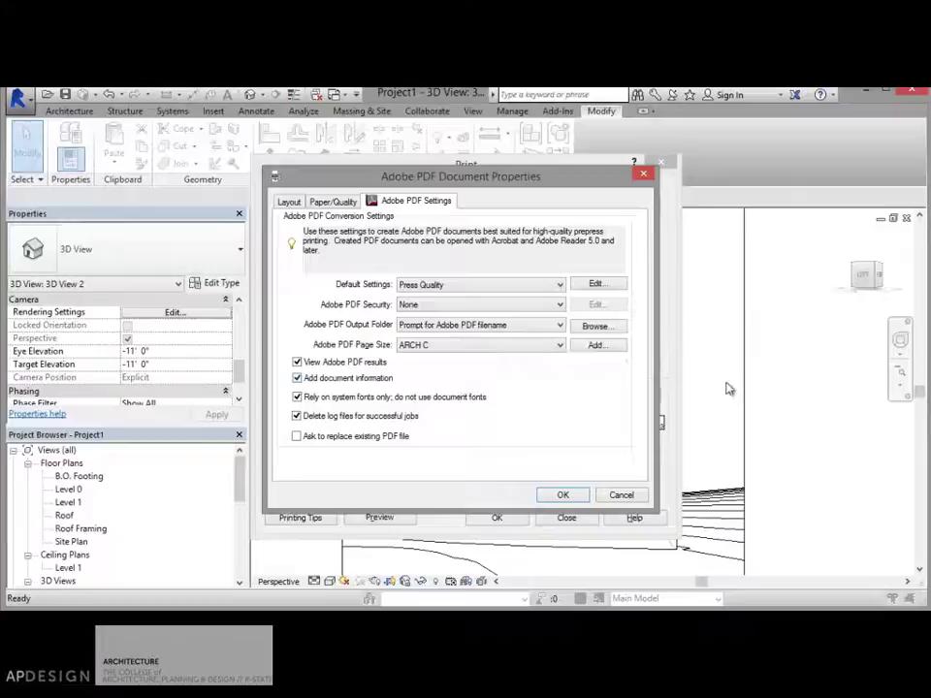
pyautogui.click(563, 496)
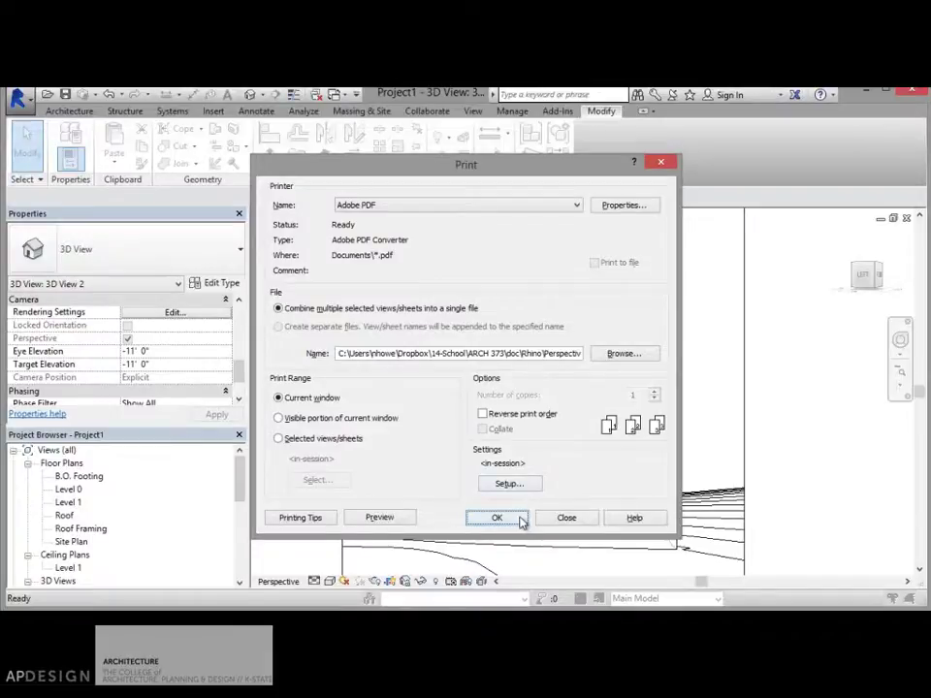
# Step: Print the current window to PDF, saving over the existing Perspective1Transparency file on the desktop
pyautogui.click(521, 522)
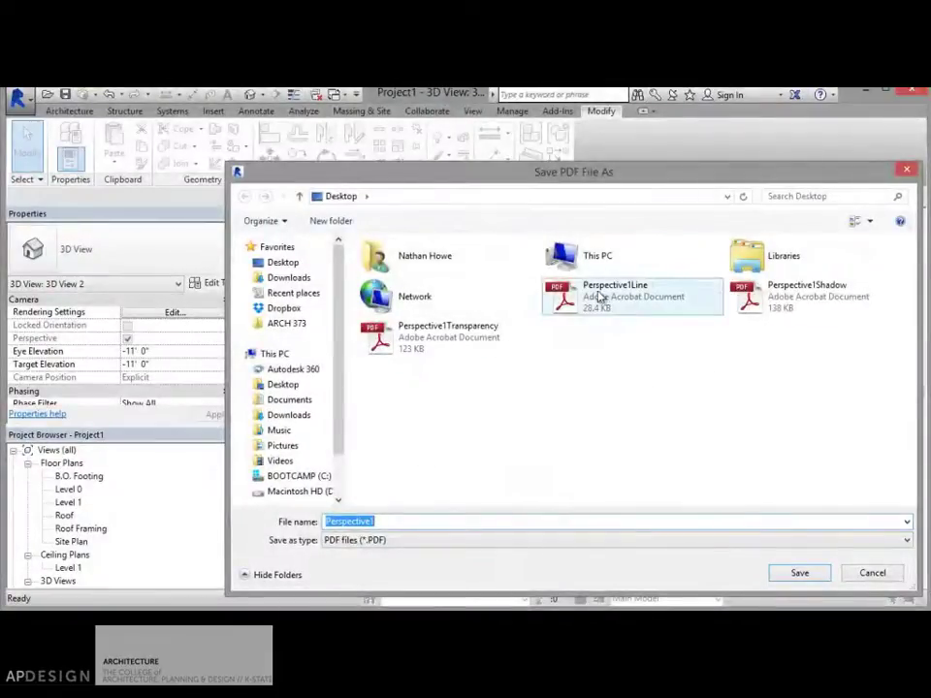
pyautogui.click(384, 524)
pyautogui.moveTo(383, 523); pyautogui.dragTo(313, 529)
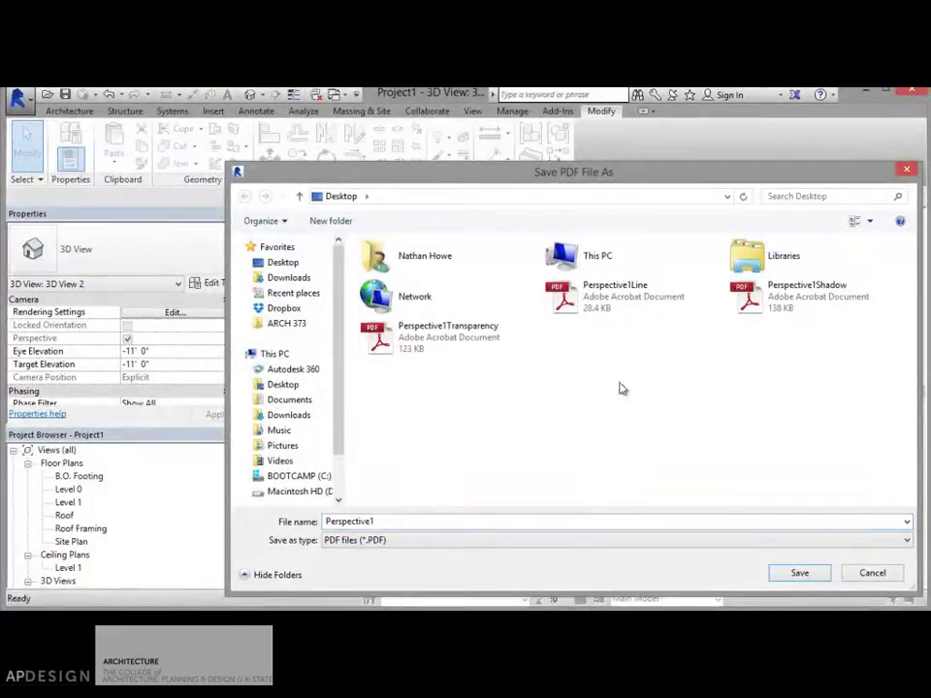
pyautogui.click(470, 330)
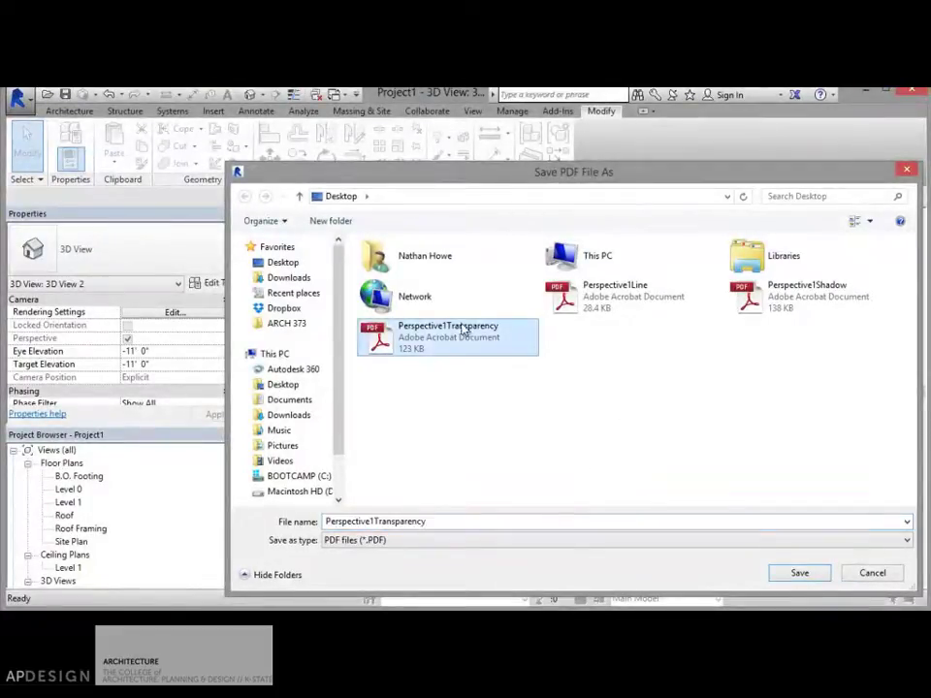
pyautogui.click(787, 574)
pyautogui.click(739, 467)
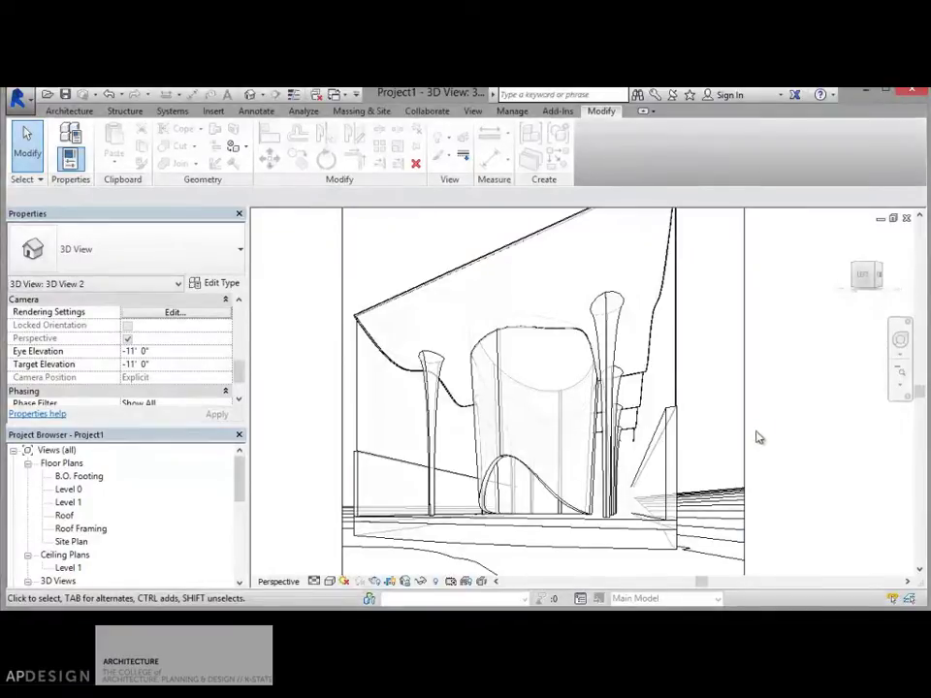
# Step: Select the crop region of the perspective view
pyautogui.click(745, 430)
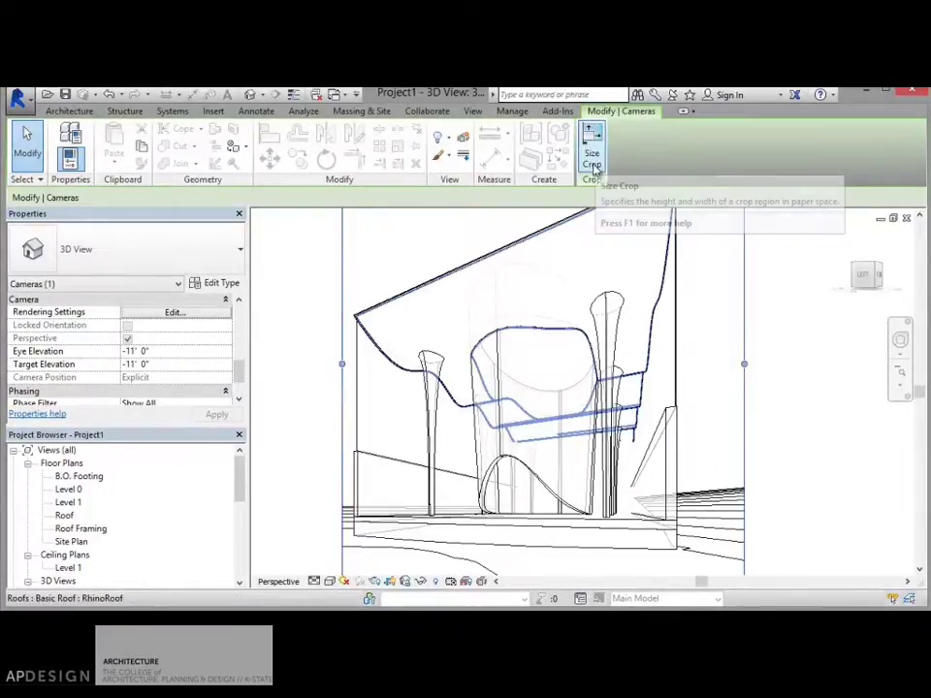
pyautogui.click(748, 323)
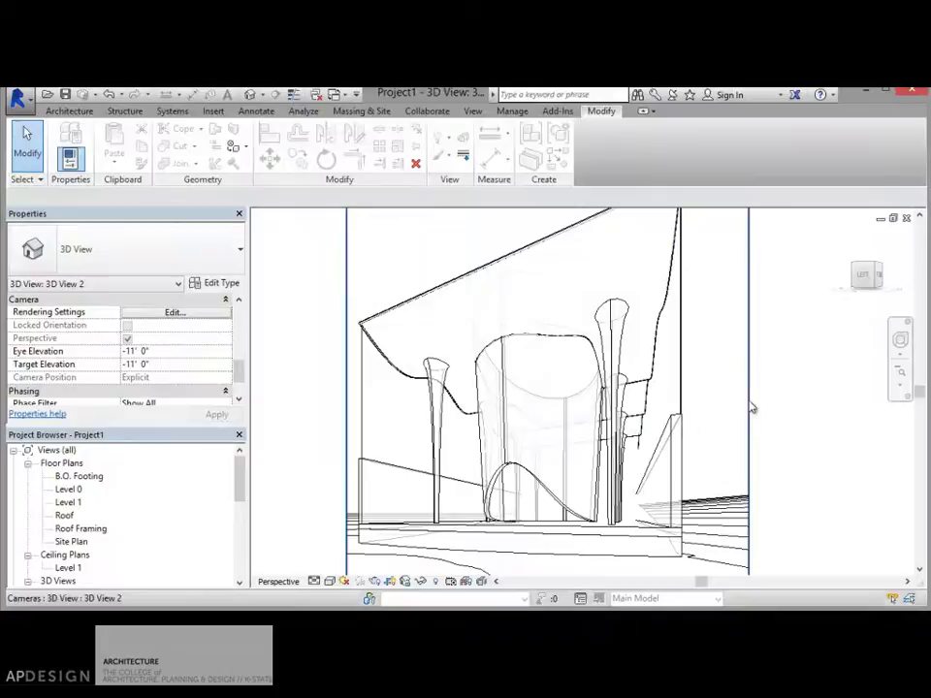
pyautogui.click(748, 403)
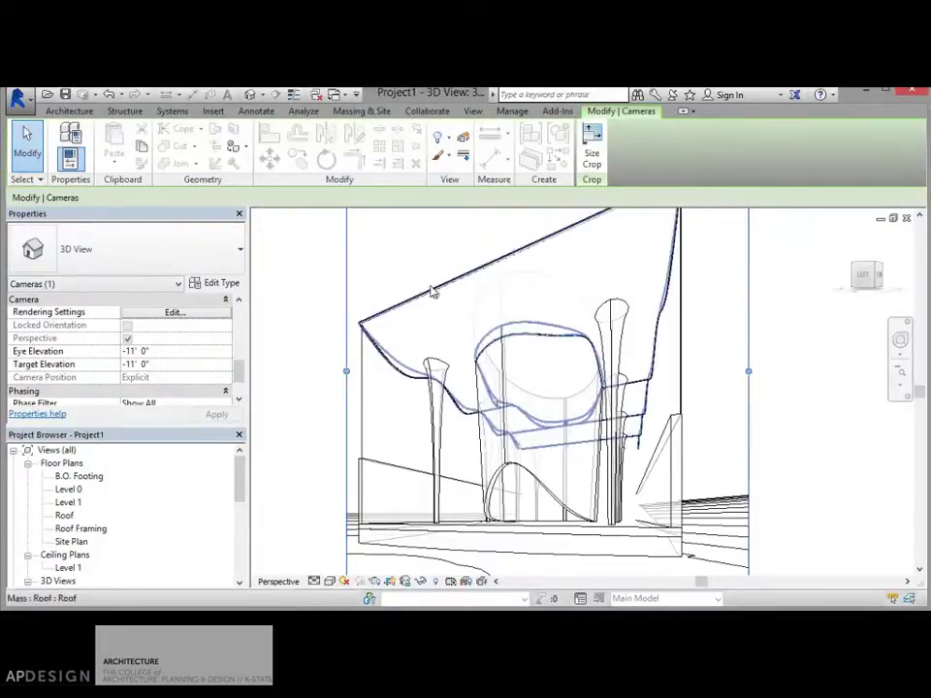
pyautogui.click(594, 155)
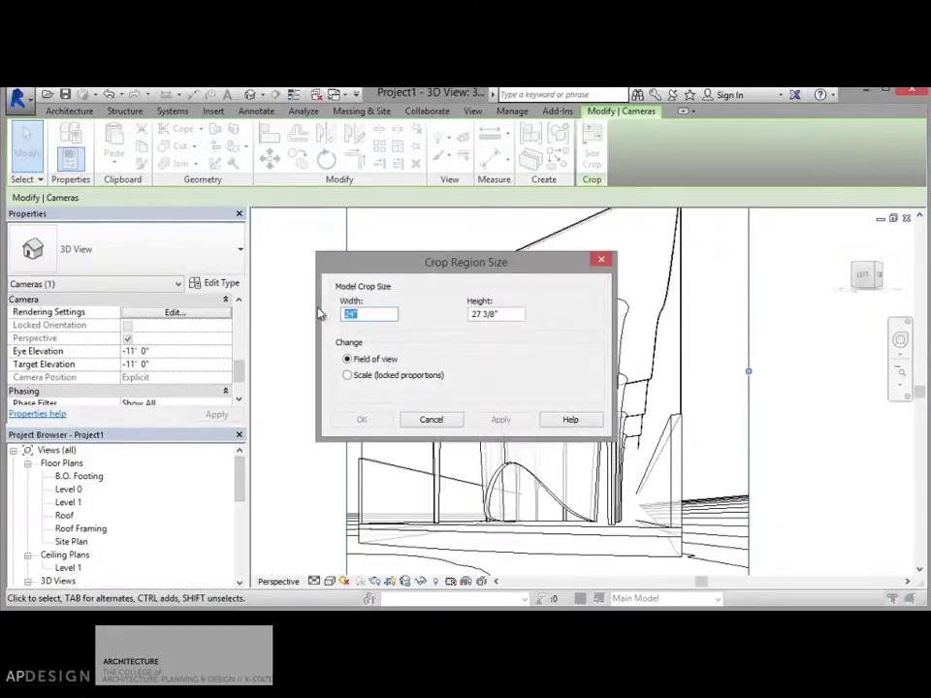
pyautogui.write('10')
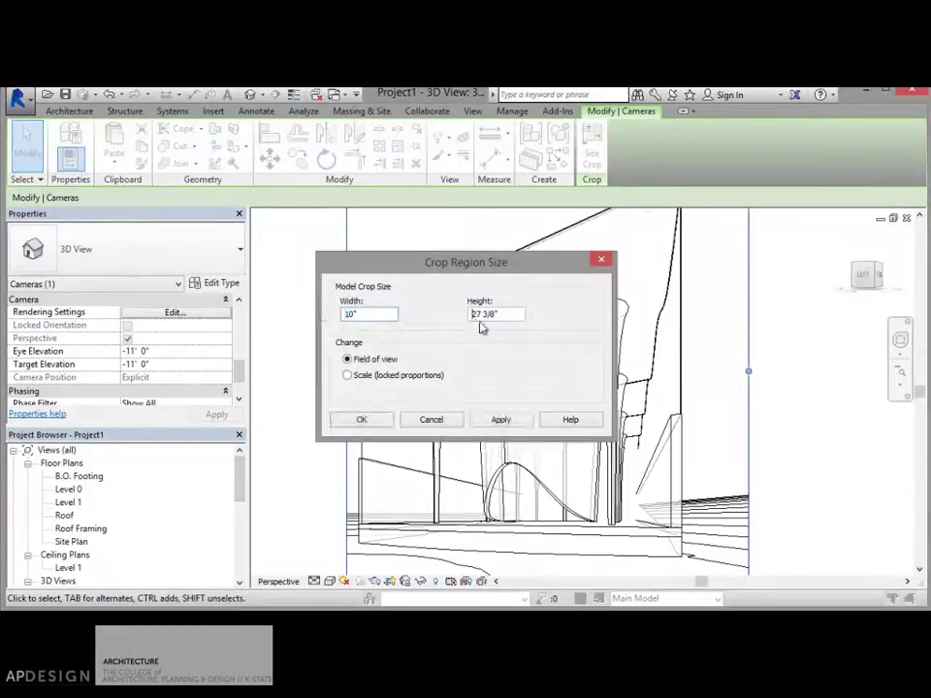
pyautogui.write('"')
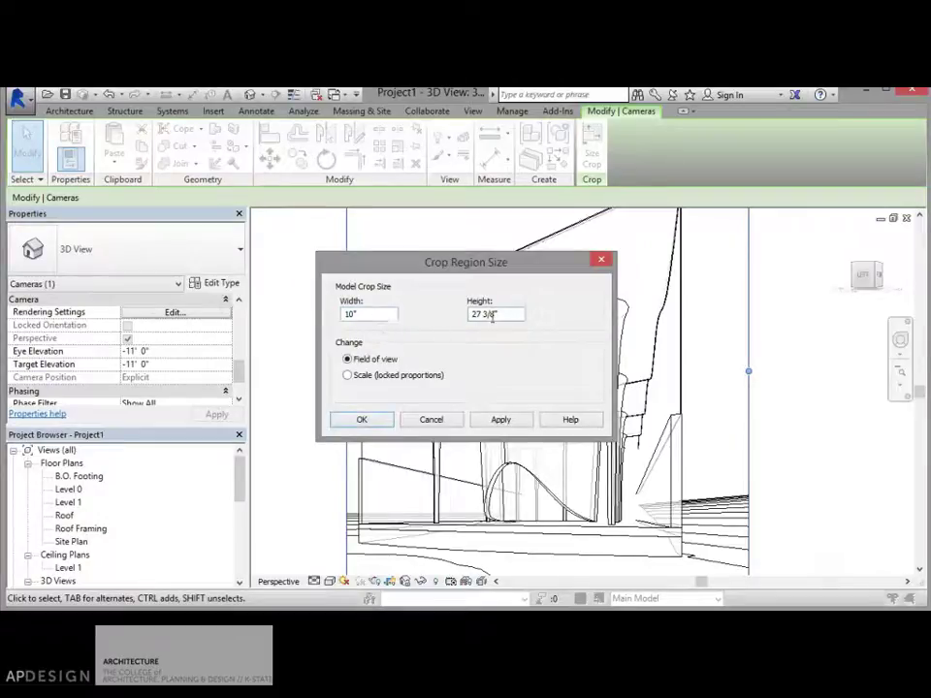
pyautogui.press('Tab')
pyautogui.write('1')
pyautogui.press('Return')
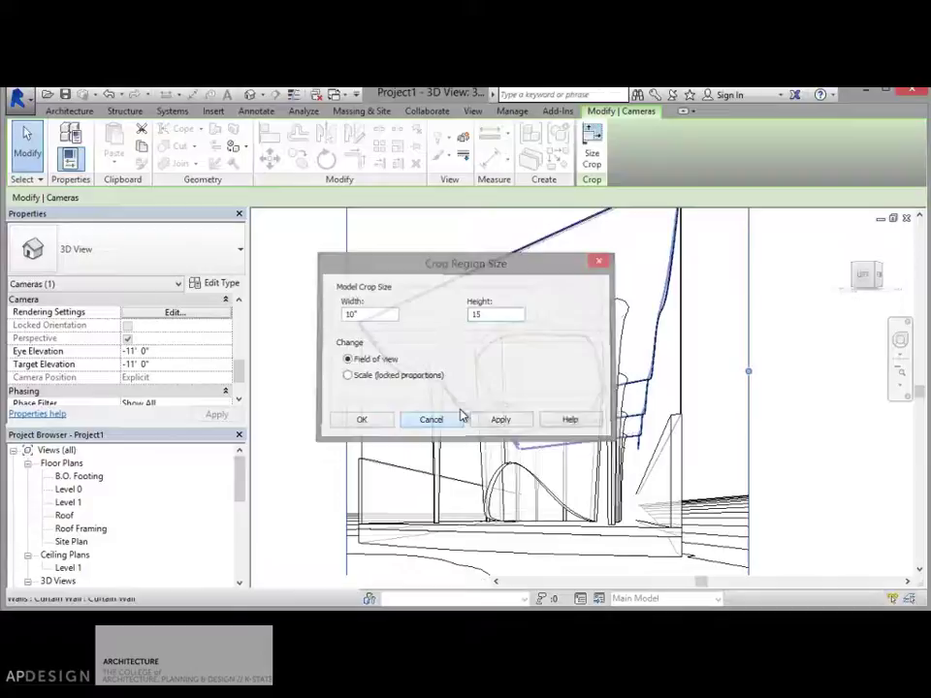
# Step: Scale the perspective view's crop region with locked proportions to a width of 12"
pyautogui.click(594, 163)
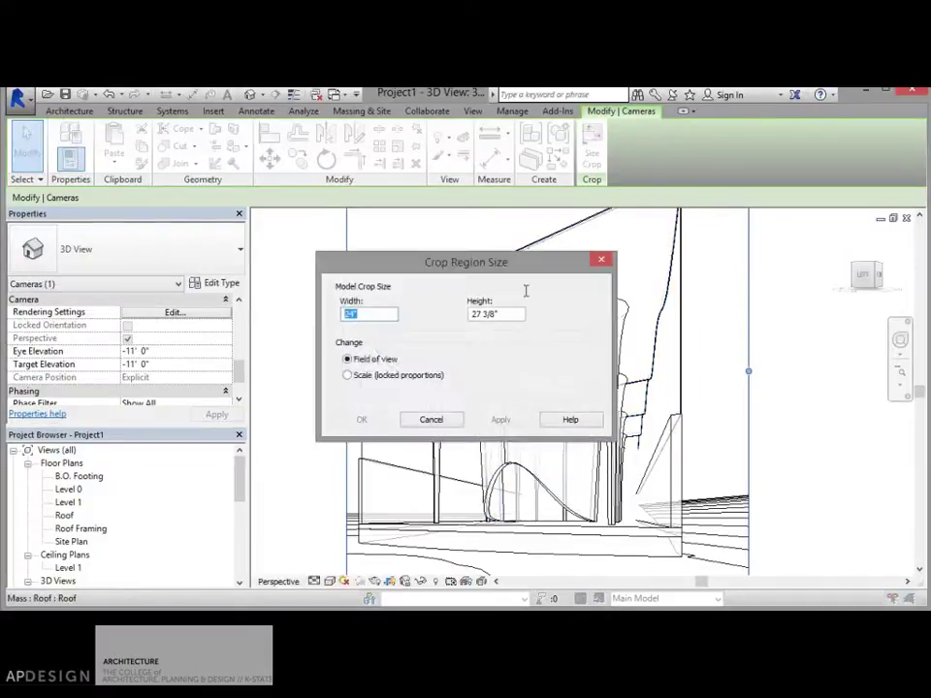
pyautogui.click(357, 376)
pyautogui.moveTo(380, 314); pyautogui.dragTo(325, 323)
pyautogui.write('24"')
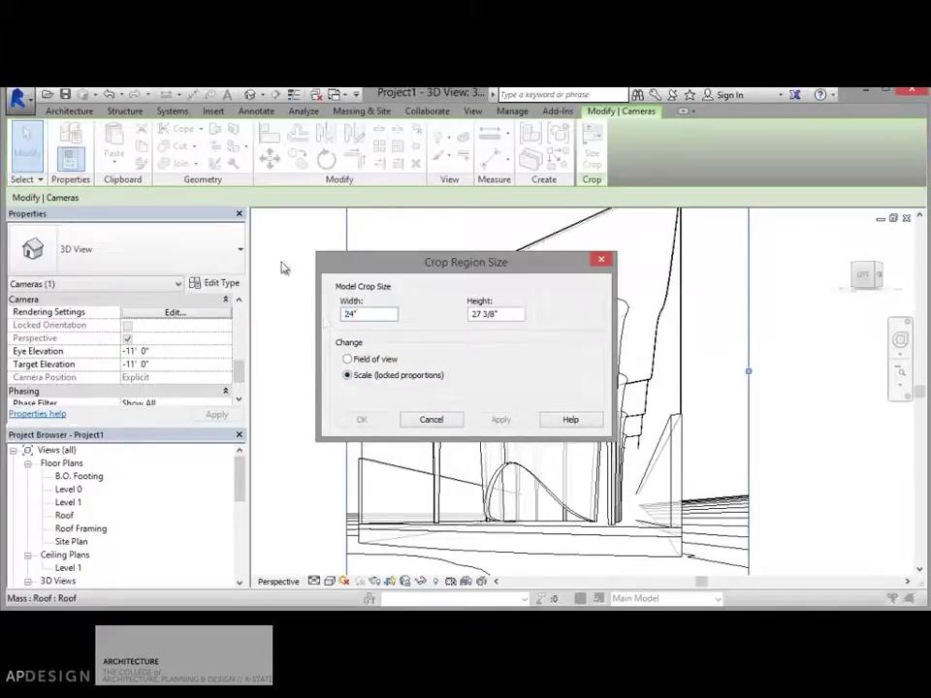
pyautogui.moveTo(498, 314); pyautogui.dragTo(469, 314)
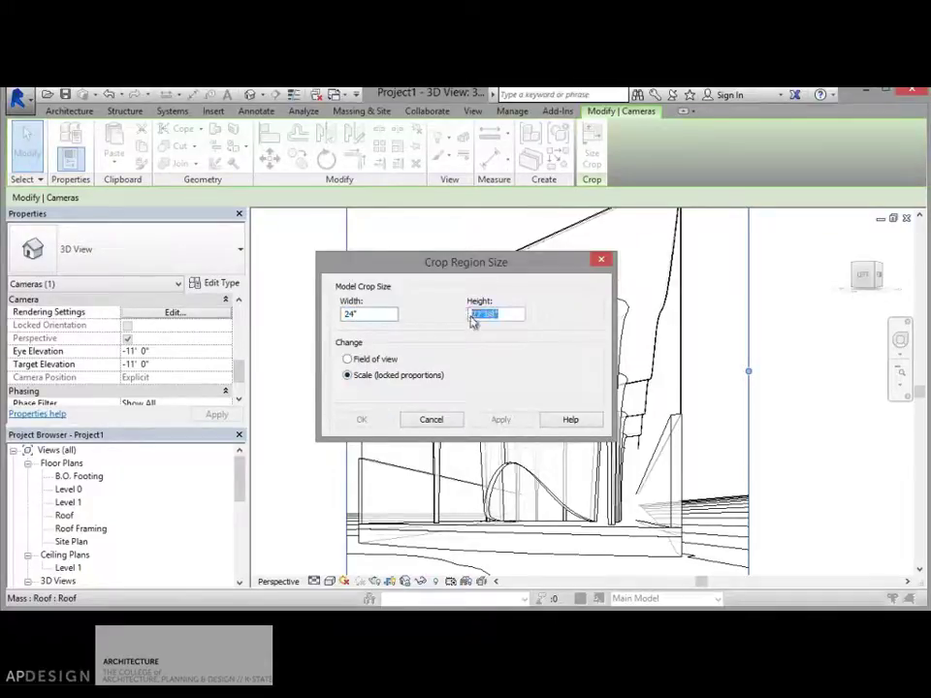
pyautogui.moveTo(393, 314); pyautogui.dragTo(333, 323)
pyautogui.write('12')
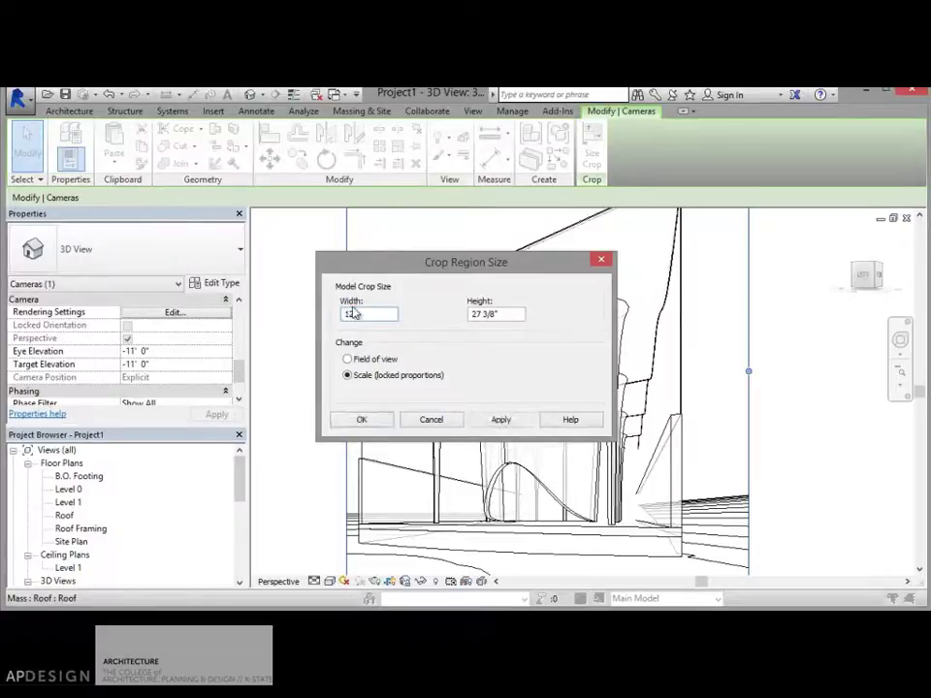
pyautogui.press('Return')
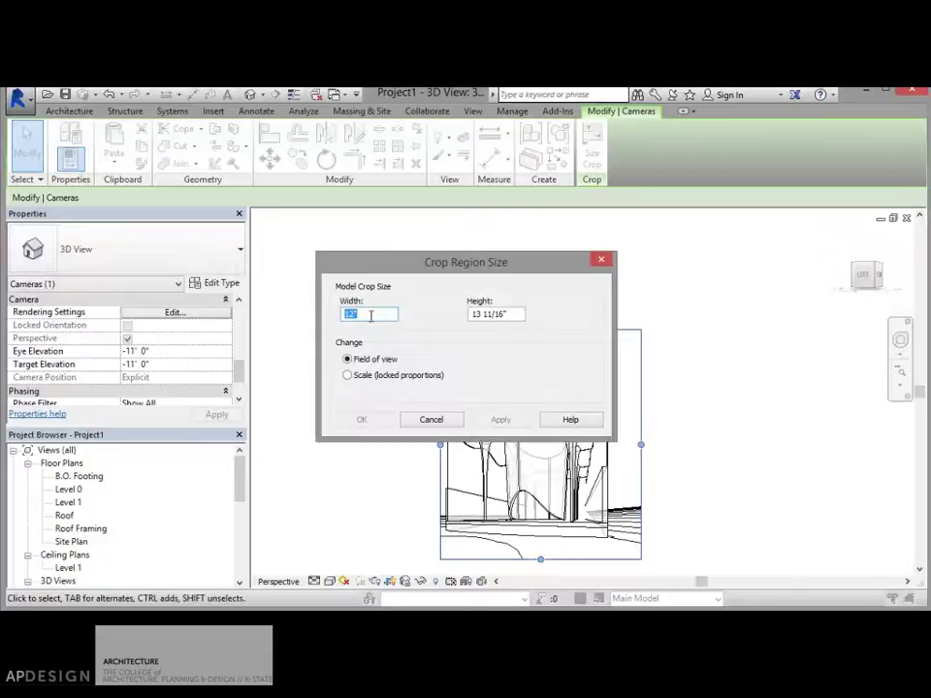
pyautogui.write('24')
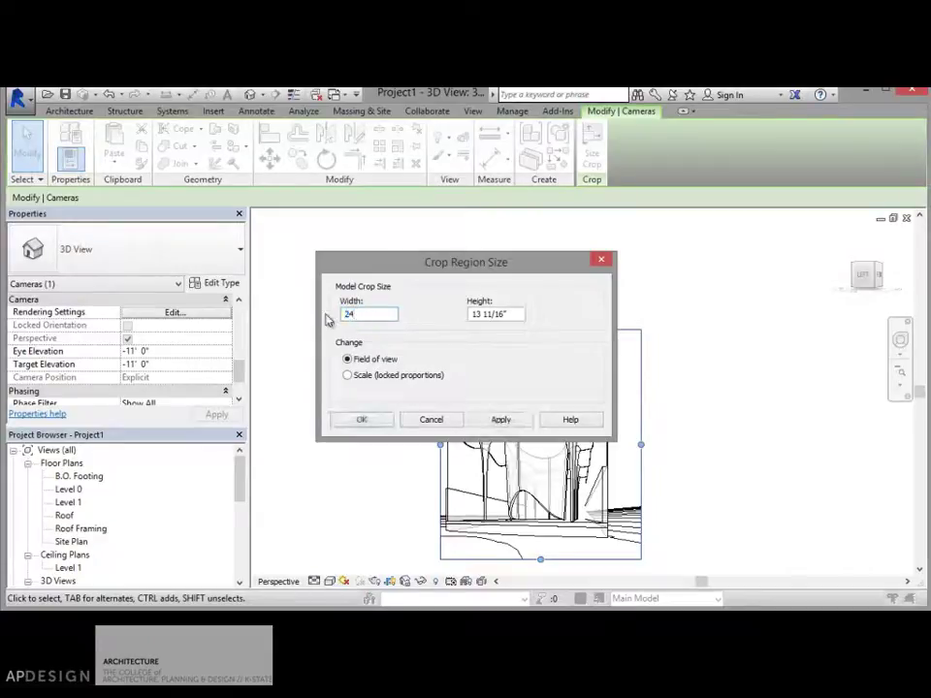
pyautogui.write('"')
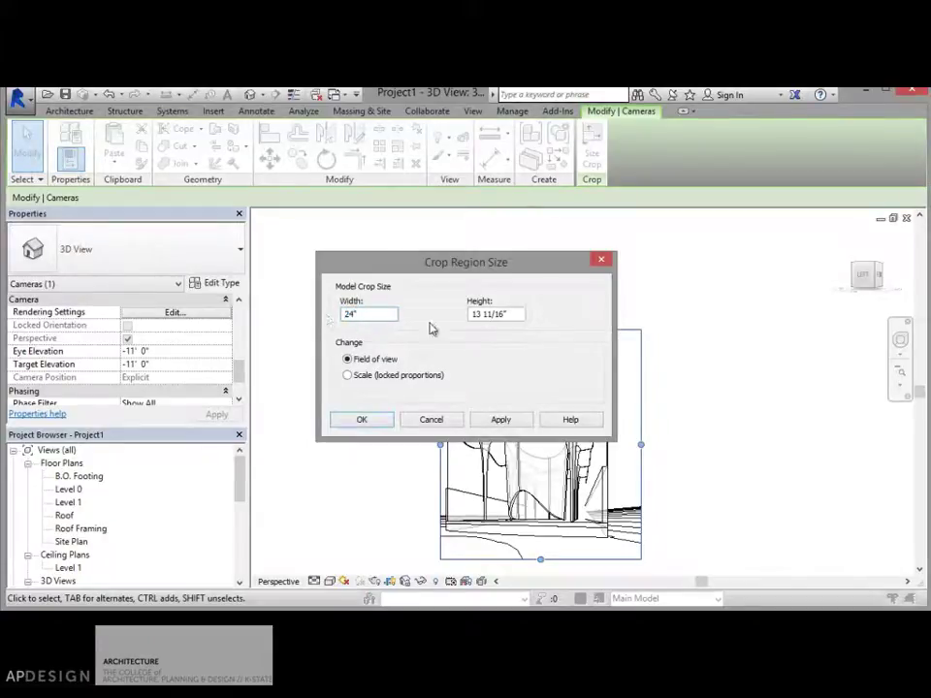
pyautogui.click(437, 419)
# Step: Scale the perspective view's crop region with locked proportions to a width of 24"
pyautogui.click(591, 150)
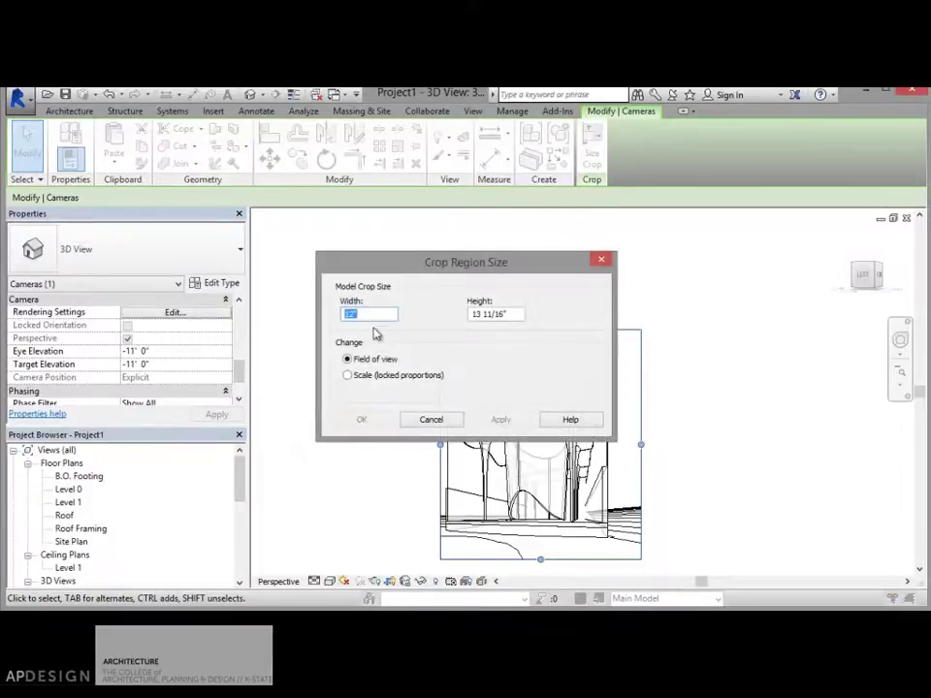
pyautogui.click(366, 375)
pyautogui.doubleClick(352, 316)
pyautogui.press('Tab')
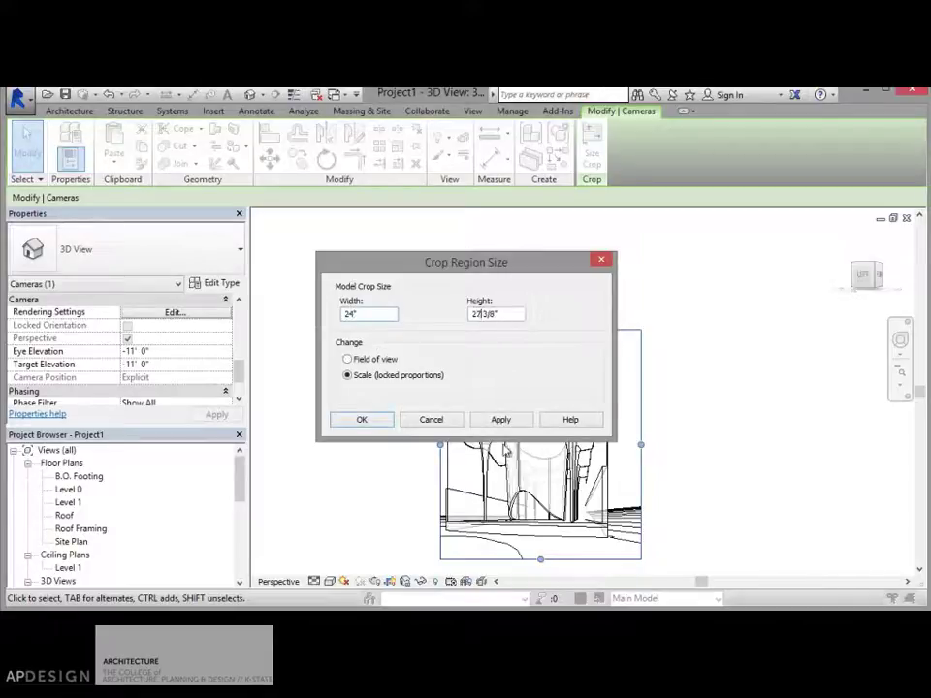
pyautogui.click(501, 419)
pyautogui.click(361, 419)
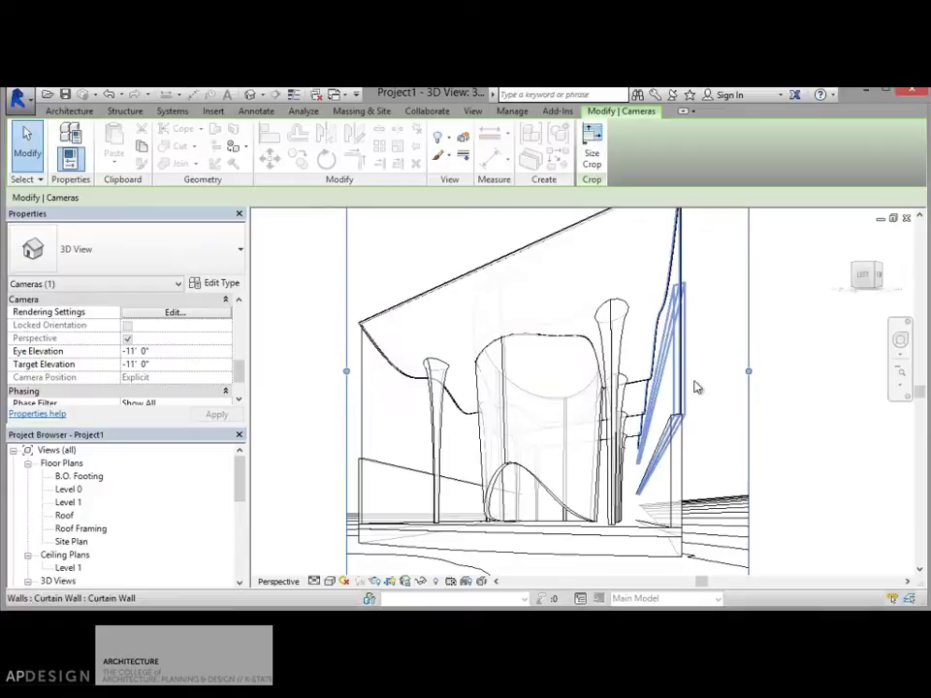
# Step: Set up a print of the current window with Adobe PDF as the printer
pyautogui.hotkey('ctrl', 'p')
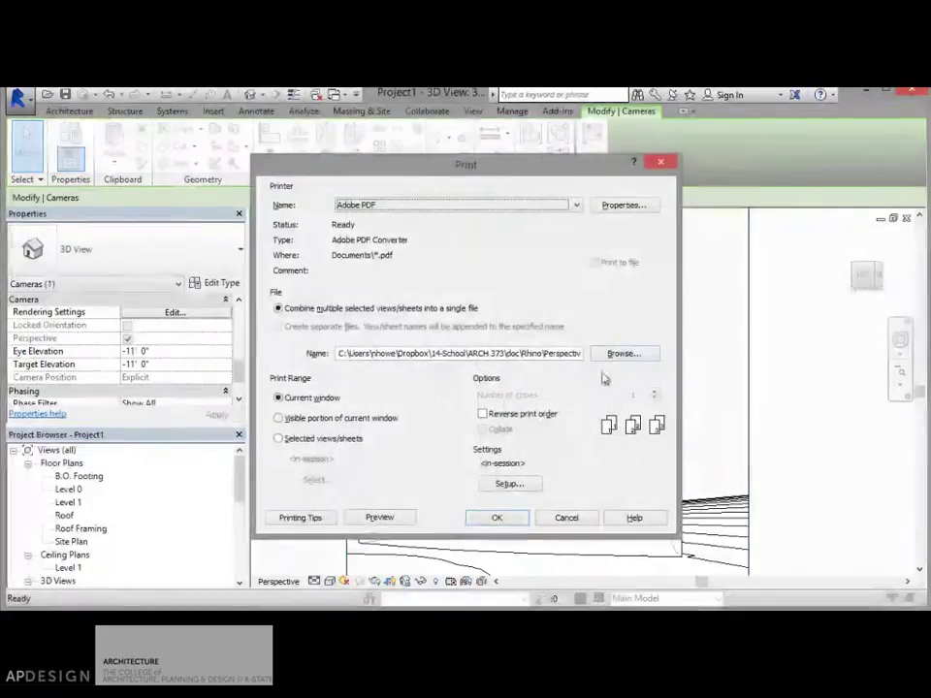
pyautogui.moveTo(492, 172); pyautogui.dragTo(499, 213)
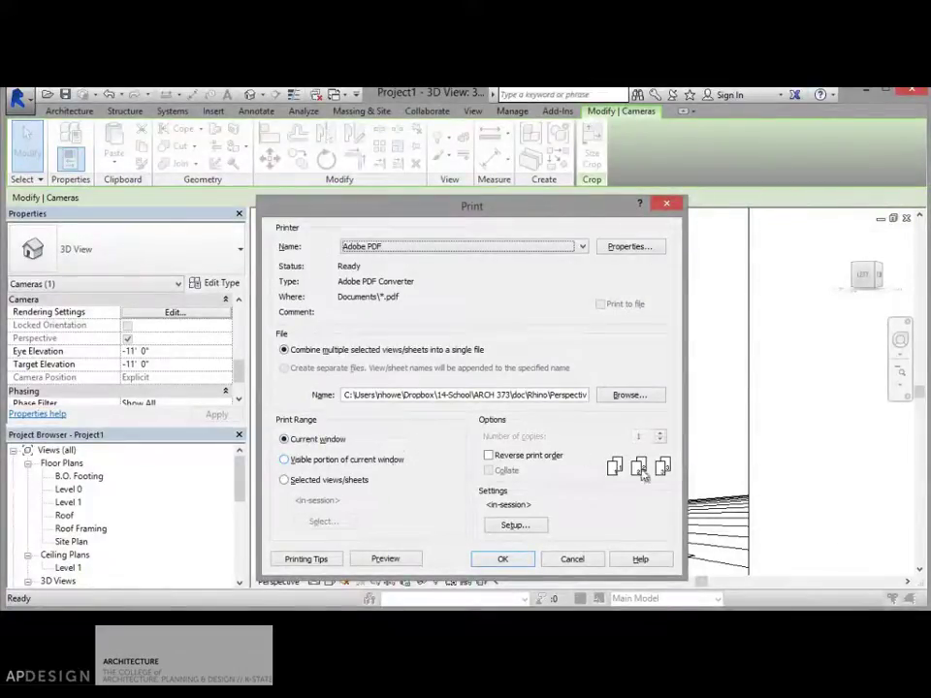
pyautogui.moveTo(465, 206); pyautogui.dragTo(772, 187)
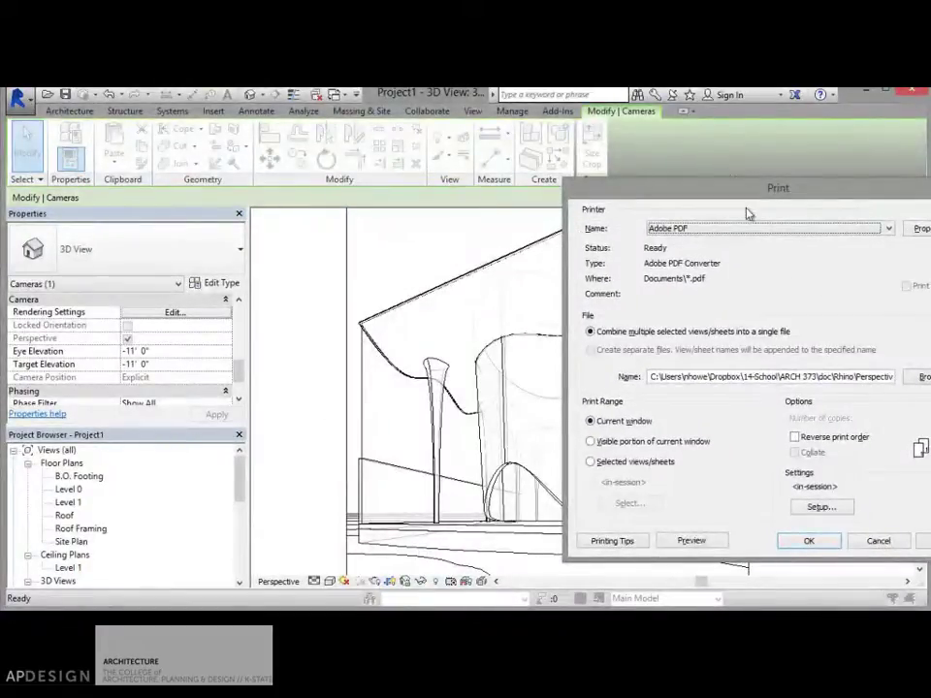
pyautogui.moveTo(696, 198); pyautogui.dragTo(126, 391)
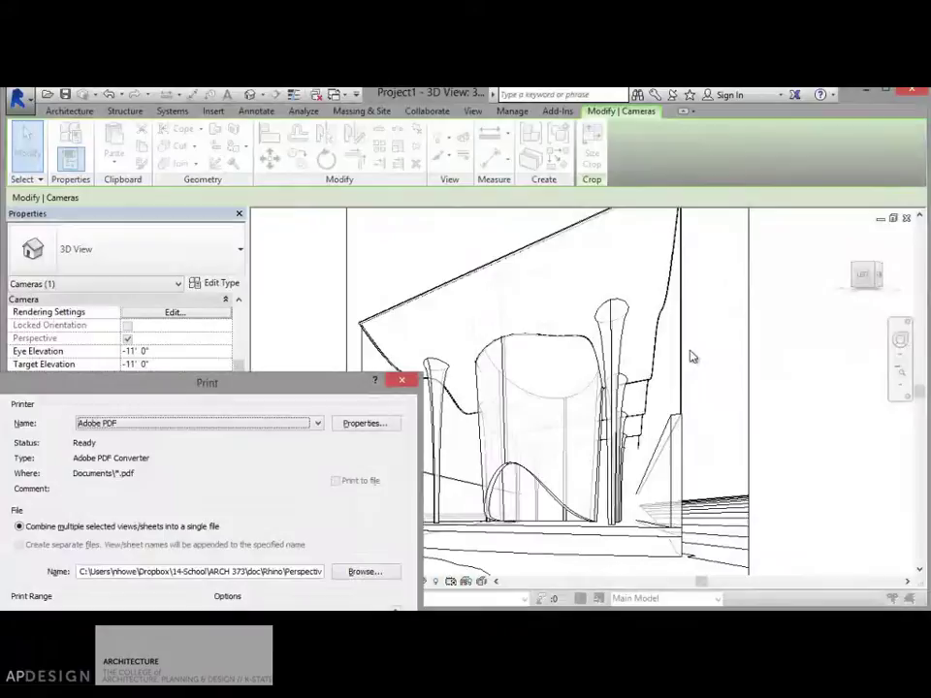
pyautogui.moveTo(252, 388); pyautogui.dragTo(340, 182)
pyautogui.press('Down')
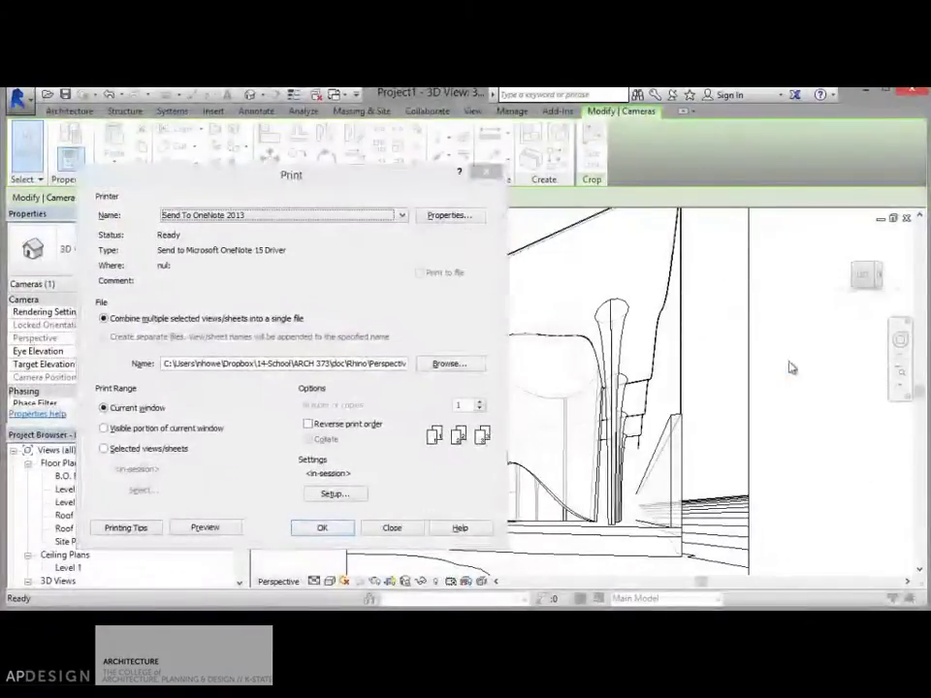
pyautogui.click(109, 408)
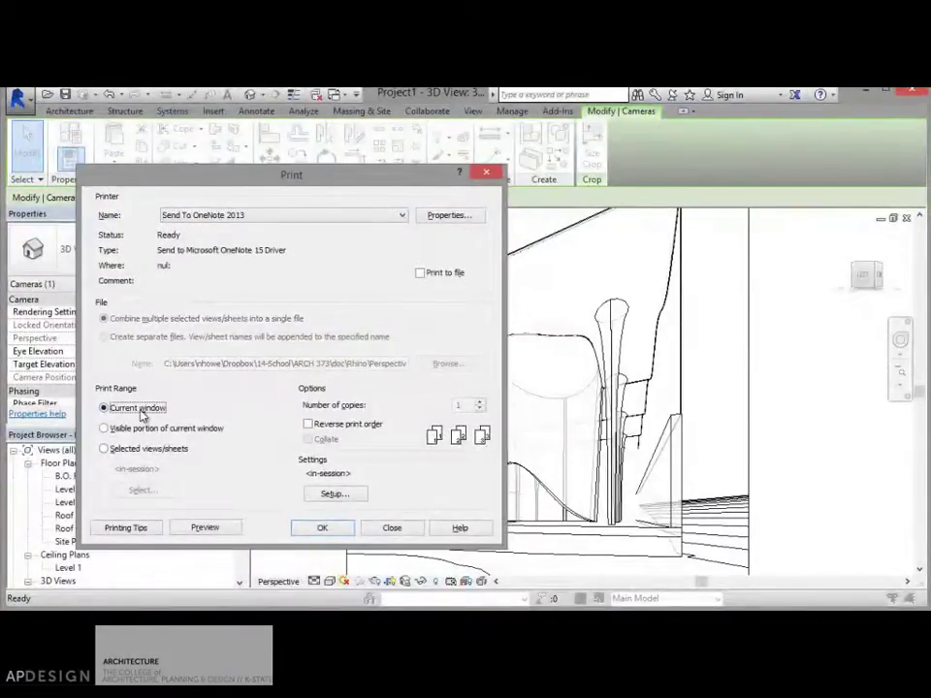
pyautogui.click(288, 217)
pyautogui.scroll(1, 288, 231)
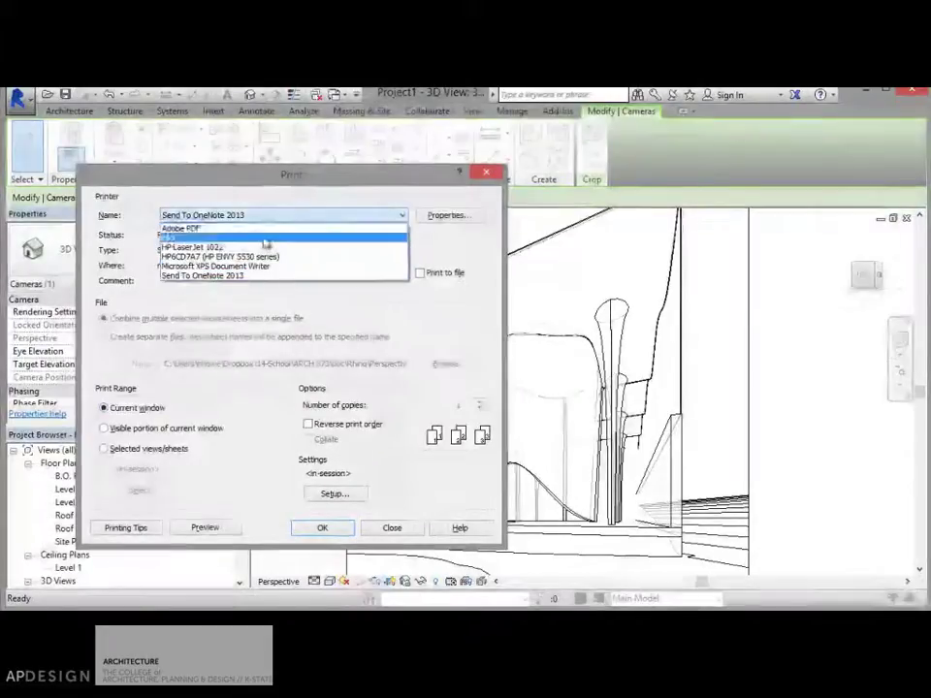
pyautogui.click(263, 231)
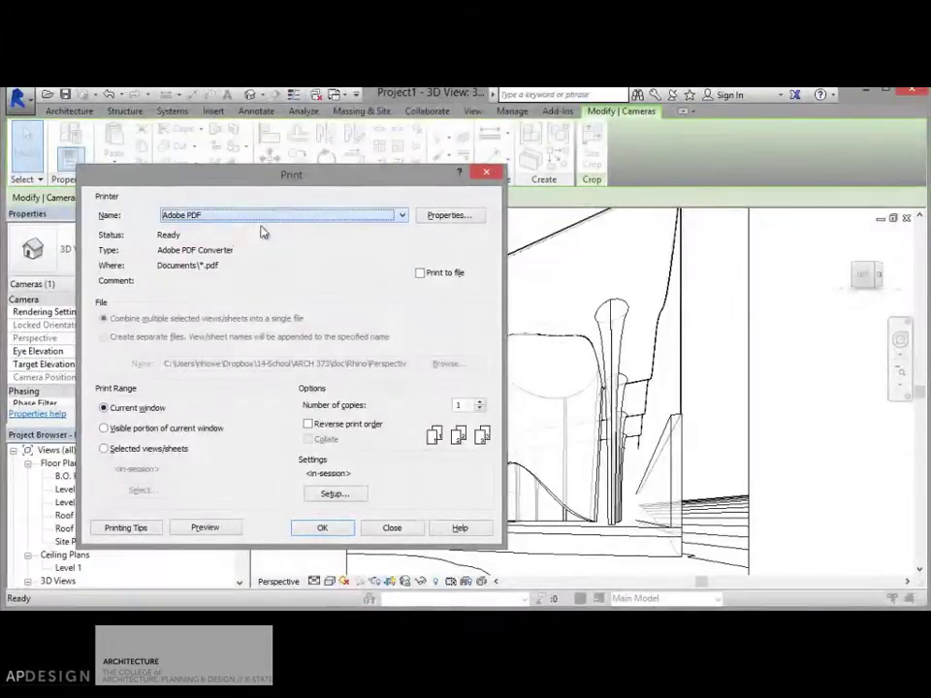
# Step: Set the PDF default settings to Press Quality, choose a larger ARCH page size, and accept the printer properties
pyautogui.click(437, 216)
pyautogui.click(279, 296)
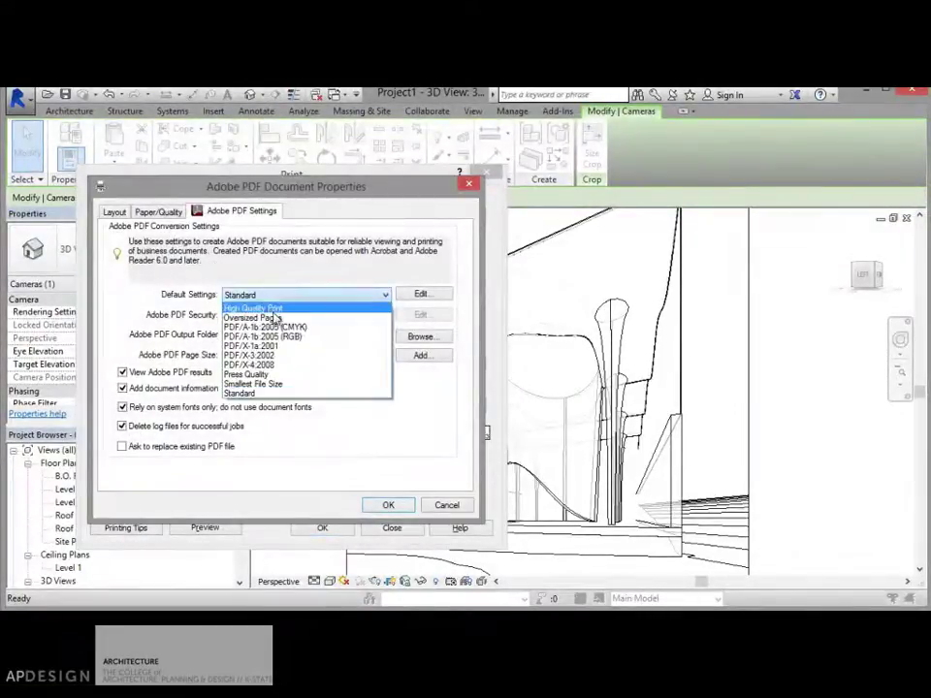
pyautogui.click(269, 374)
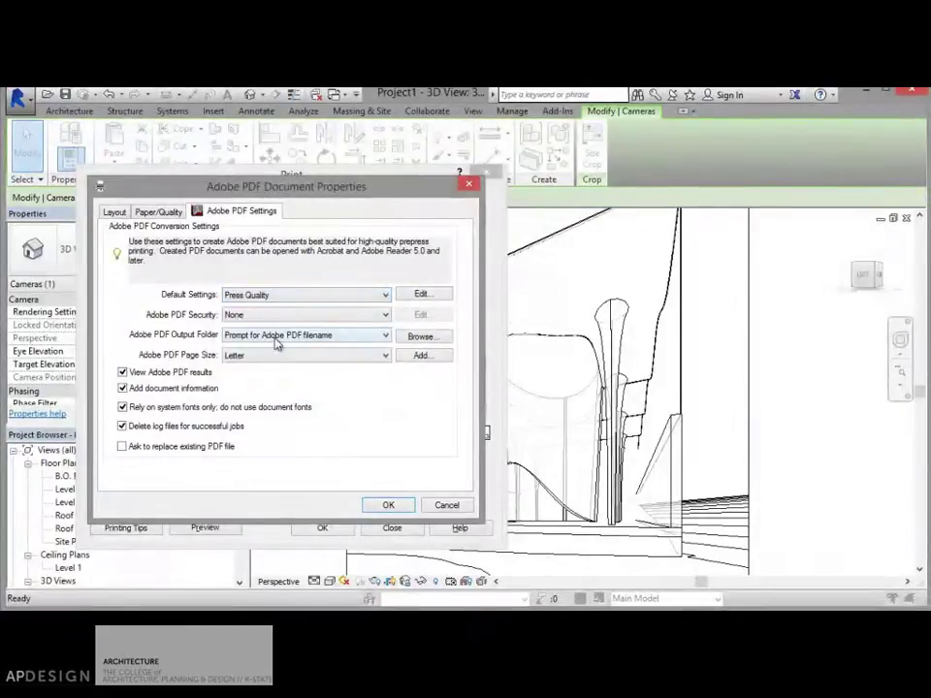
pyautogui.click(297, 355)
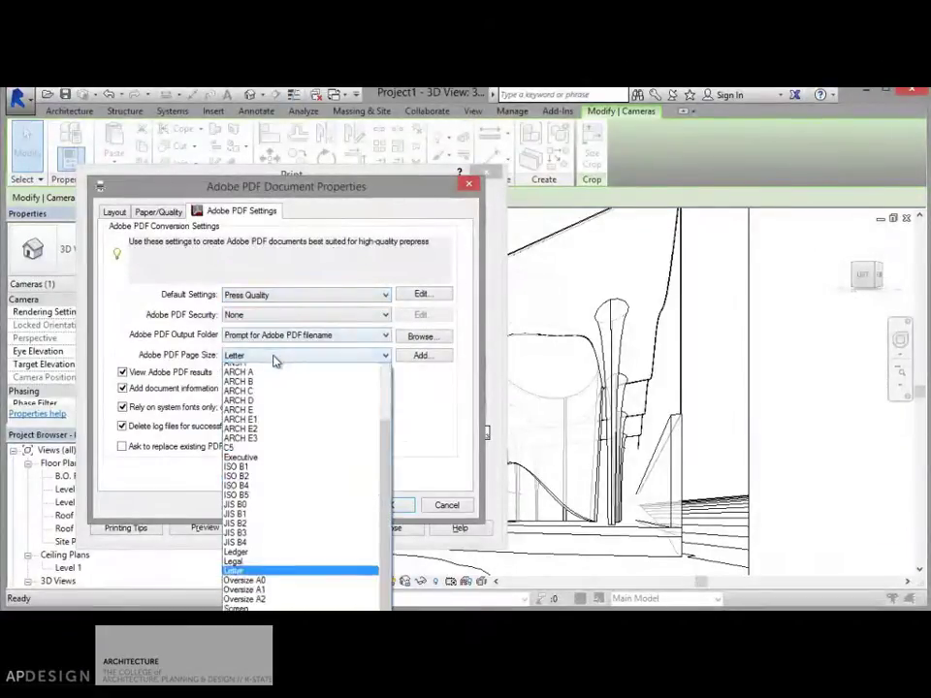
pyautogui.click(260, 406)
pyautogui.click(390, 500)
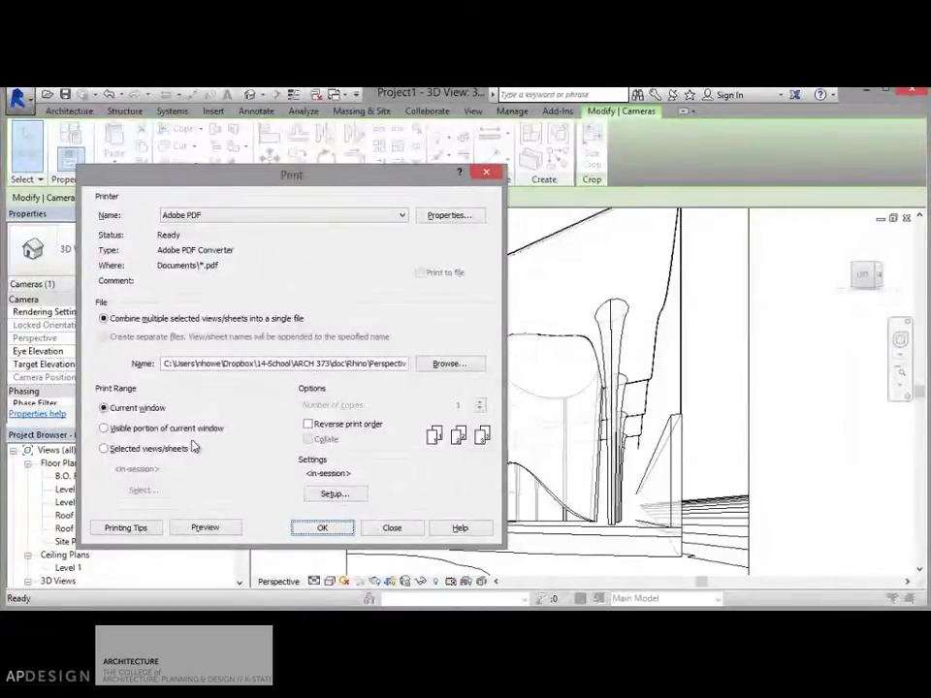
# Step: Print the resized view to PDF, replacing the existing Perspective1Transparency file on the desktop
pyautogui.click(322, 528)
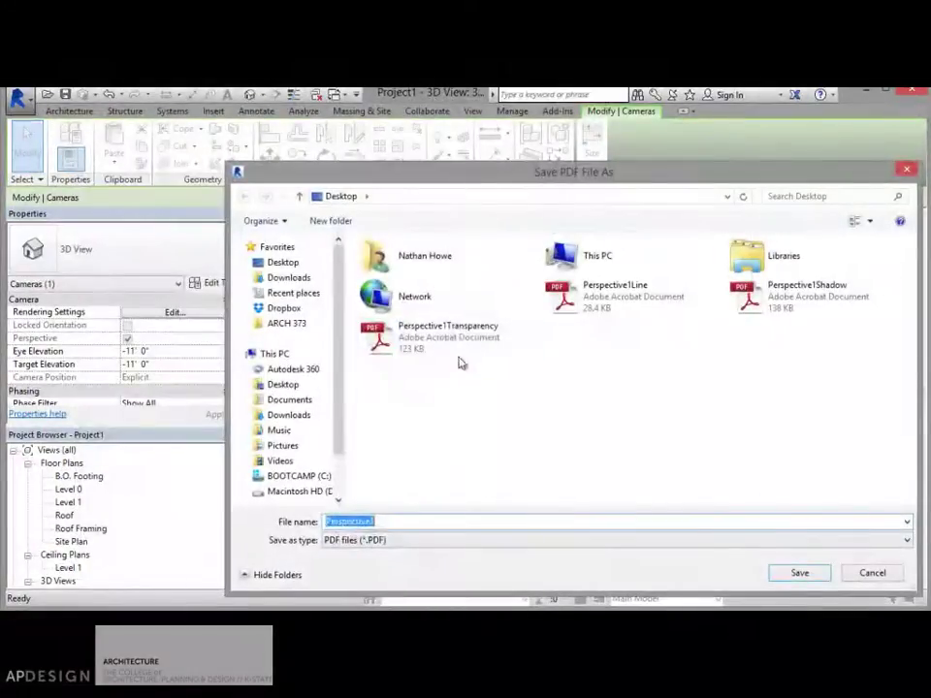
pyautogui.click(452, 342)
pyautogui.click(798, 574)
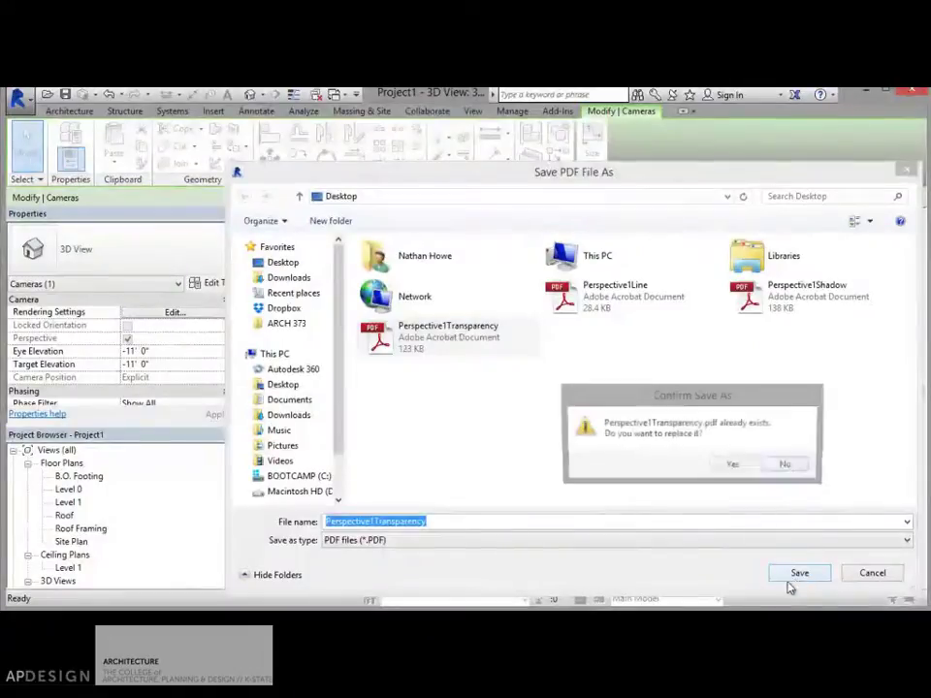
pyautogui.click(733, 466)
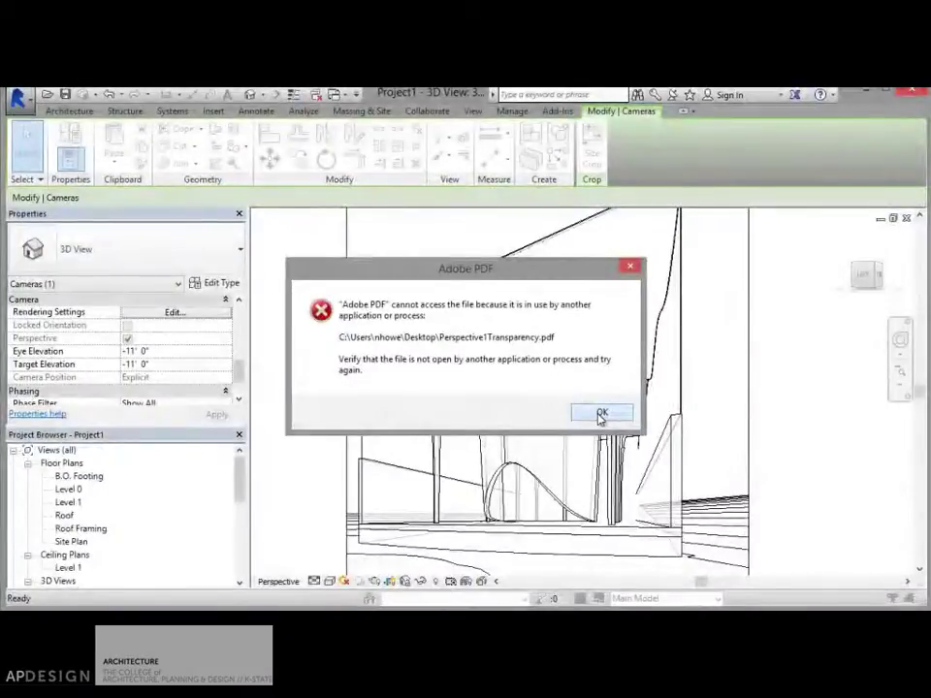
pyautogui.click(600, 410)
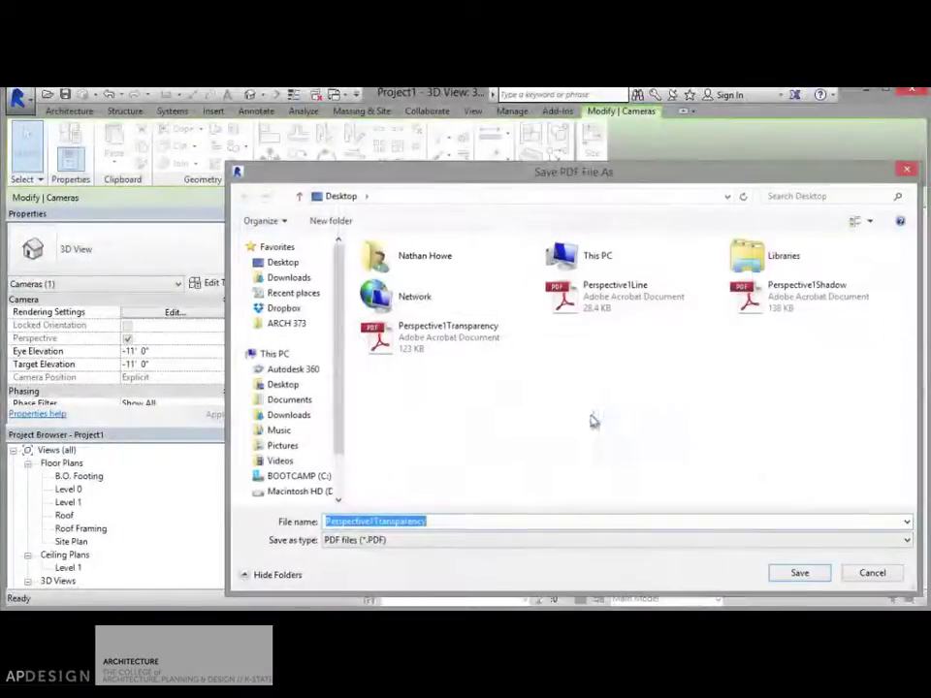
pyautogui.click(456, 337)
pyautogui.click(800, 573)
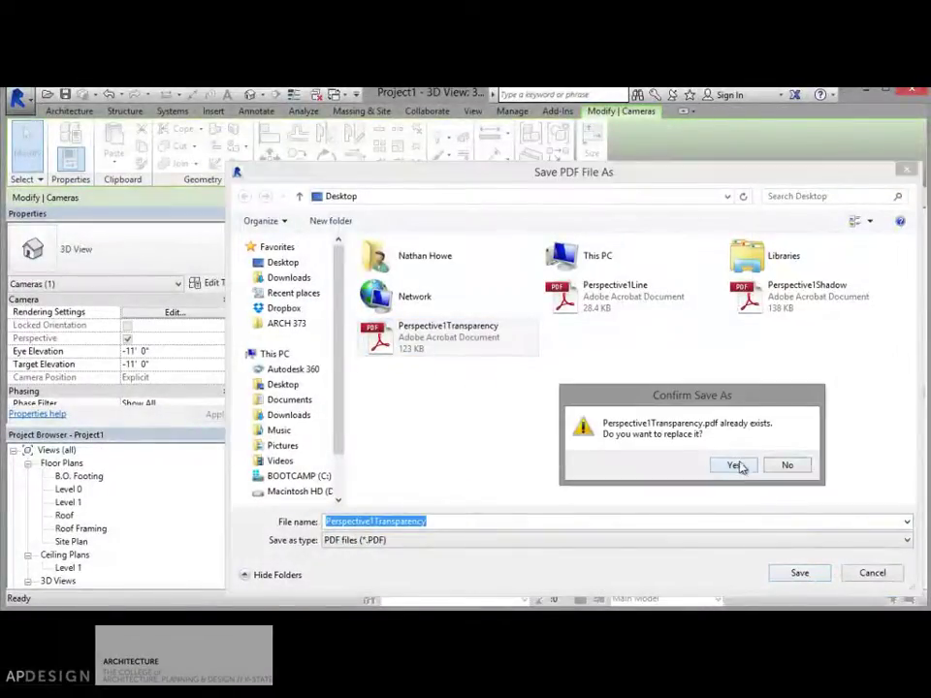
pyautogui.click(736, 466)
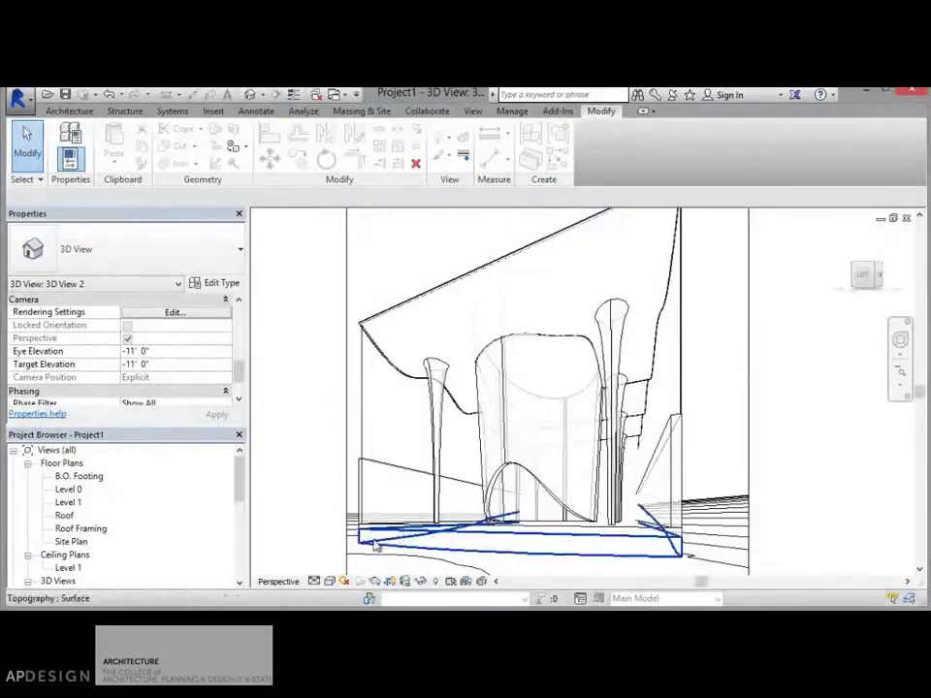
# Step: In the view's graphic display options, set the transparency to 0 and turn on smooth lines with anti-aliasing
pyautogui.click(330, 581)
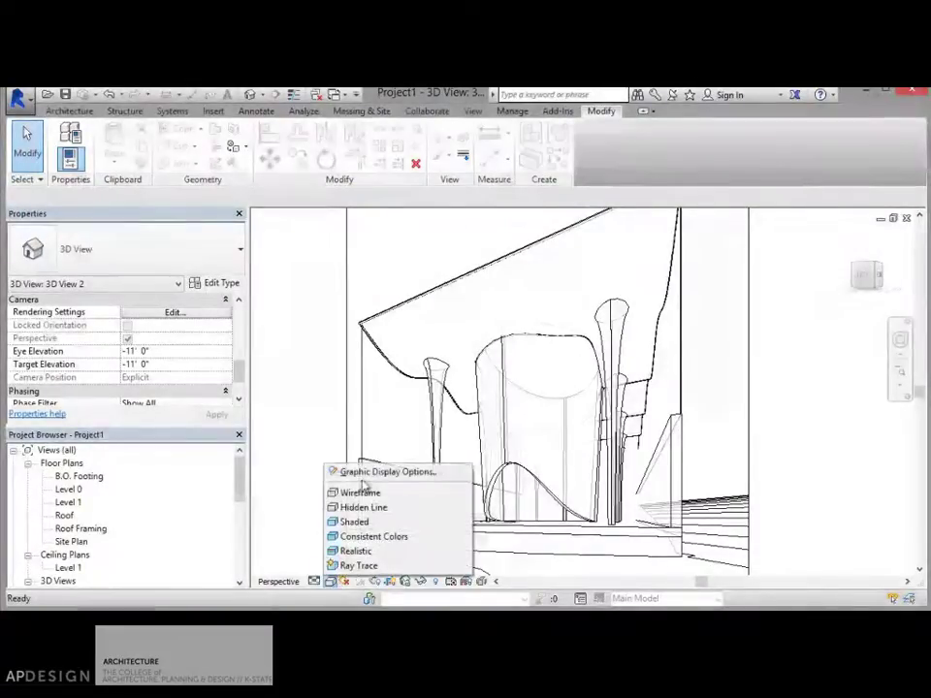
pyautogui.click(642, 438)
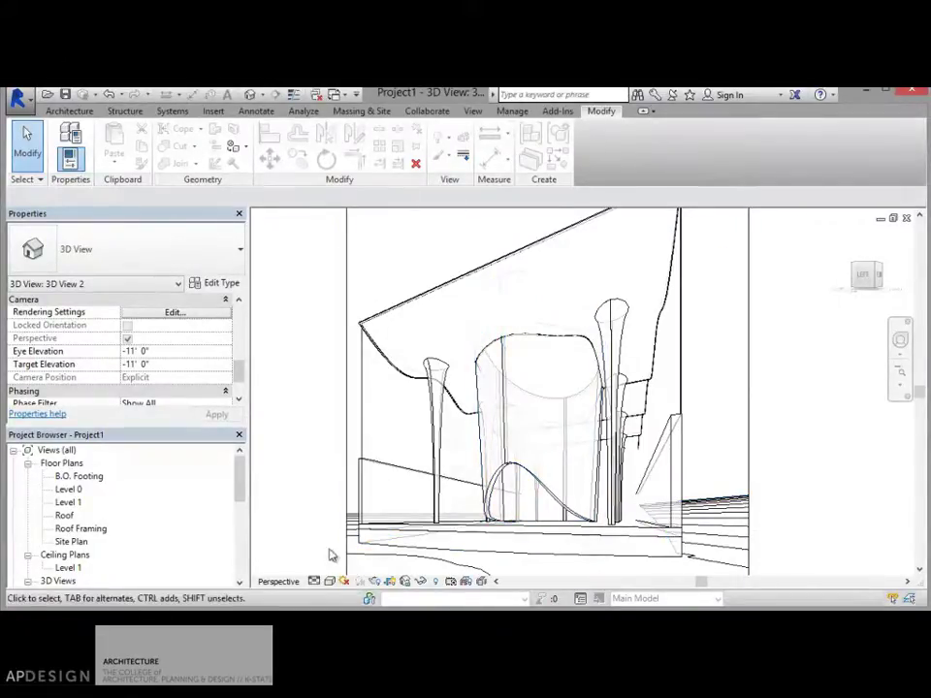
pyautogui.click(329, 581)
pyautogui.click(349, 473)
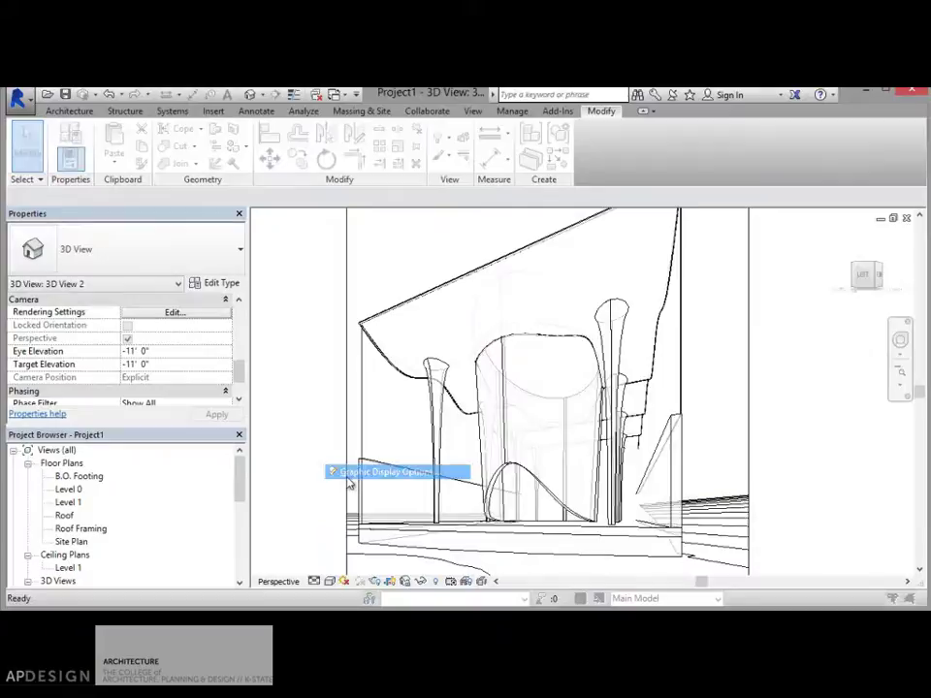
pyautogui.click(642, 427)
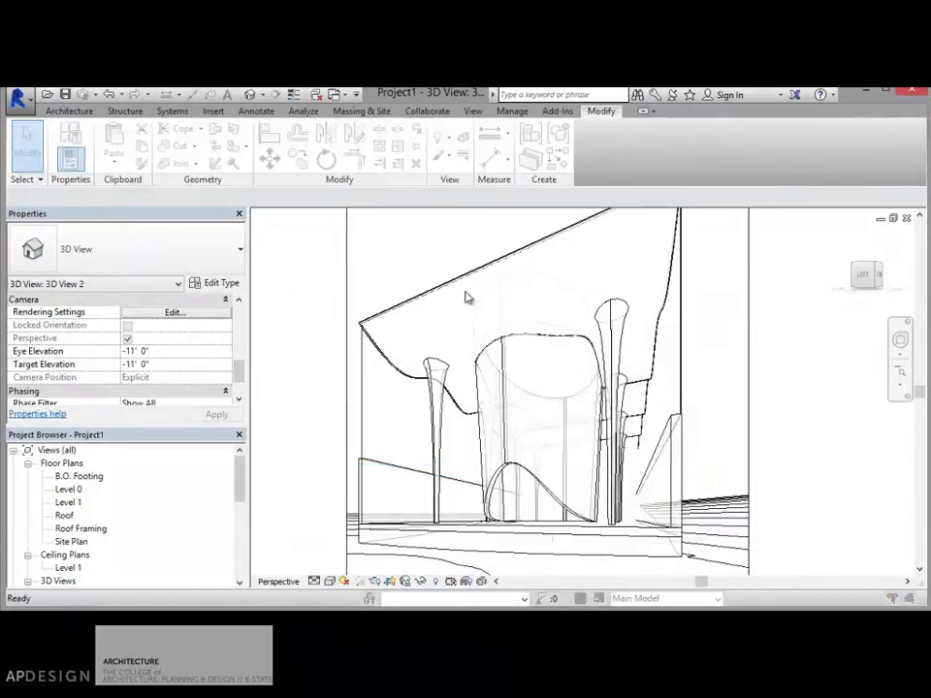
pyautogui.moveTo(196, 167); pyautogui.dragTo(322, 242)
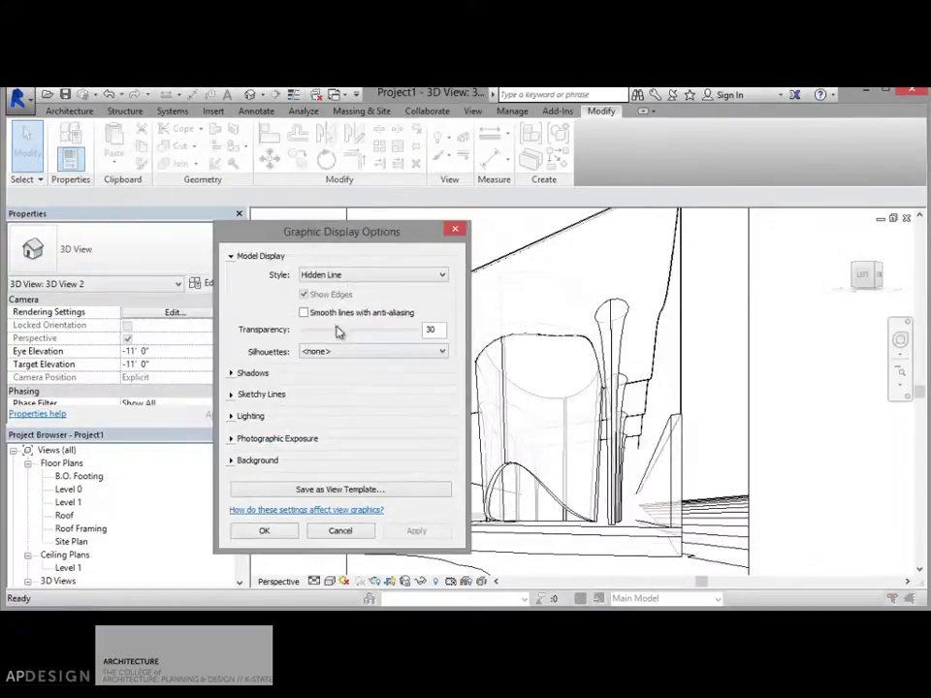
pyautogui.moveTo(336, 329); pyautogui.dragTo(251, 327)
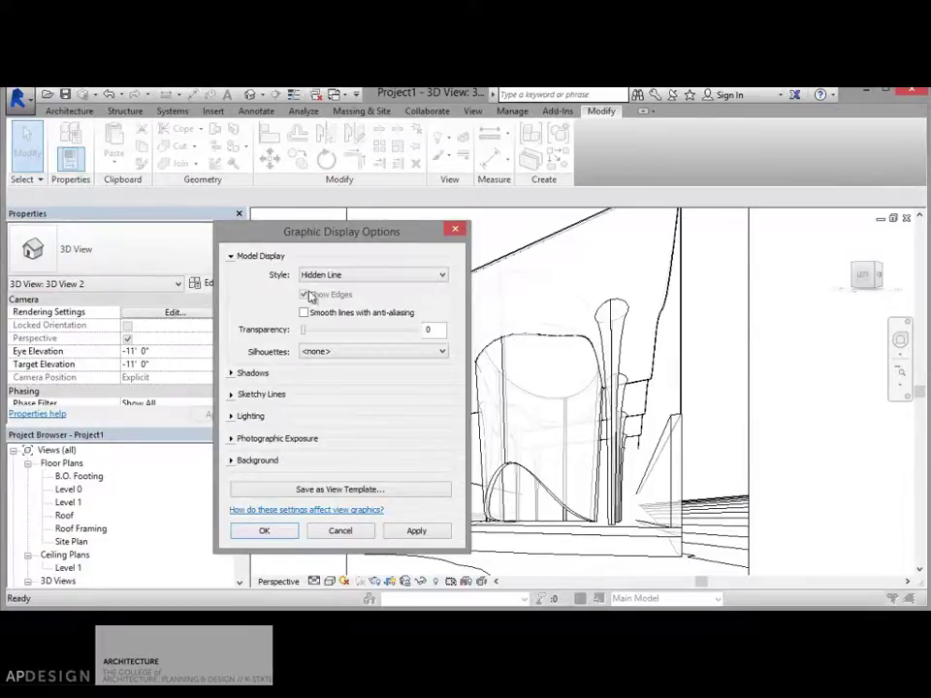
pyautogui.click(304, 312)
pyautogui.click(412, 530)
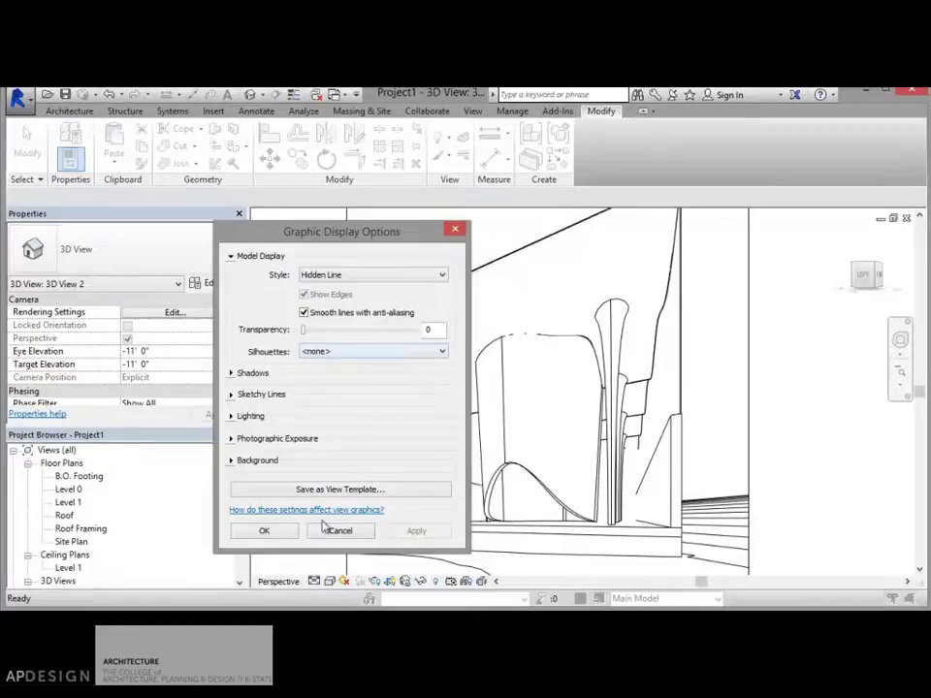
# Step: Set the view's silhouettes to Wide Lines, accept the graphic display options, and inspect the line weights in the perspective
pyautogui.click(355, 353)
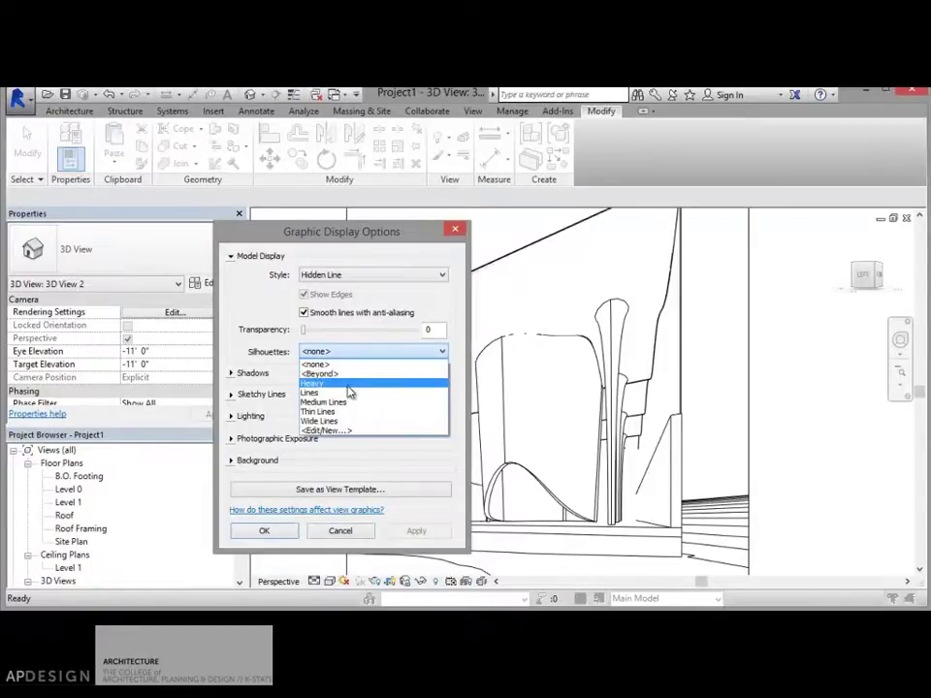
pyautogui.click(344, 423)
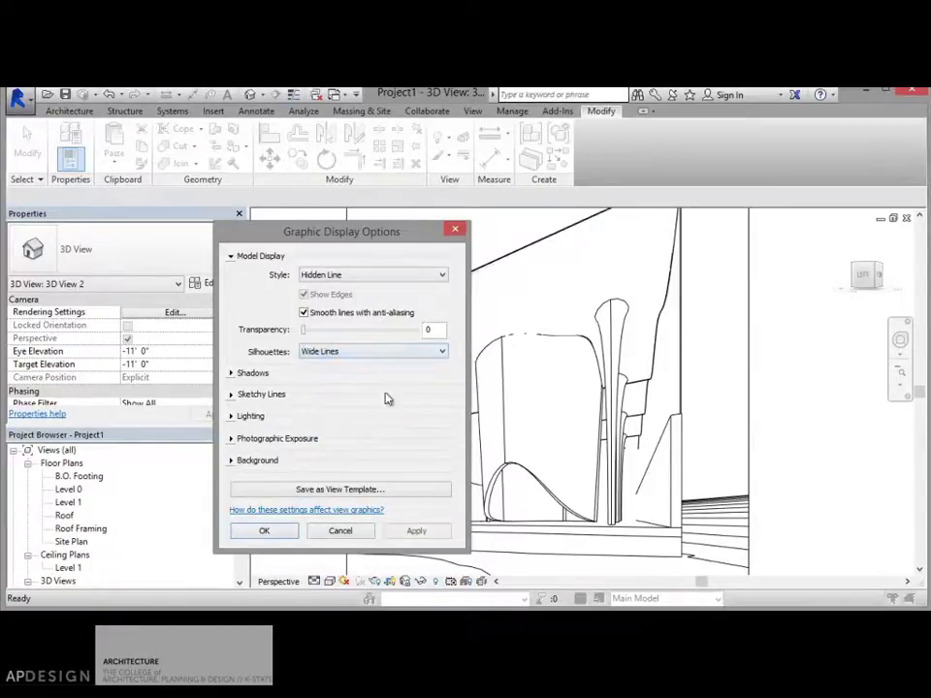
pyautogui.click(423, 536)
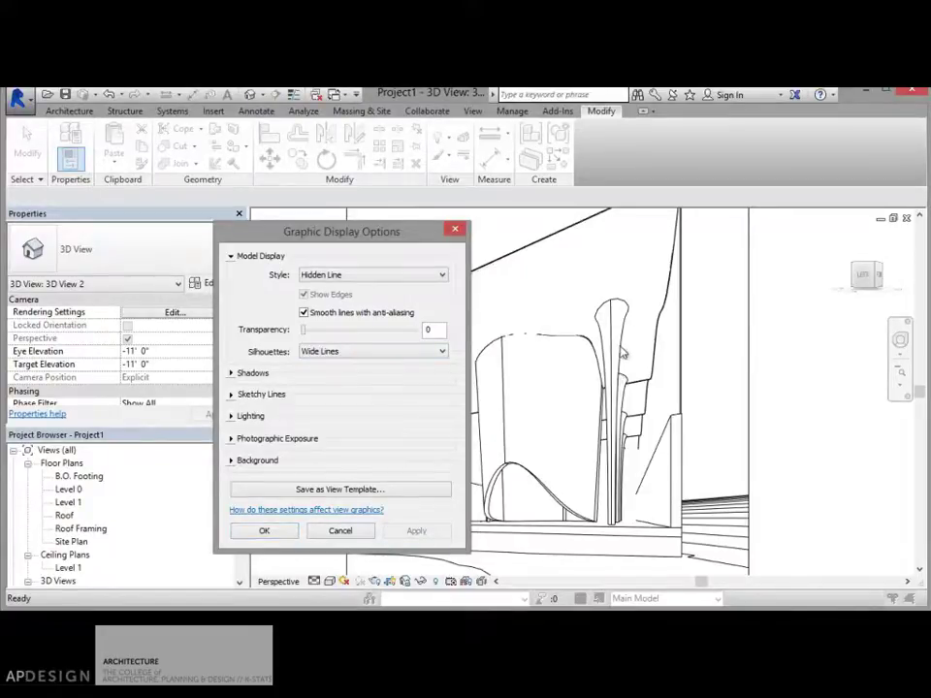
pyautogui.click(287, 533)
pyautogui.scroll(3, 681, 437)
pyautogui.scroll(2, 682, 438)
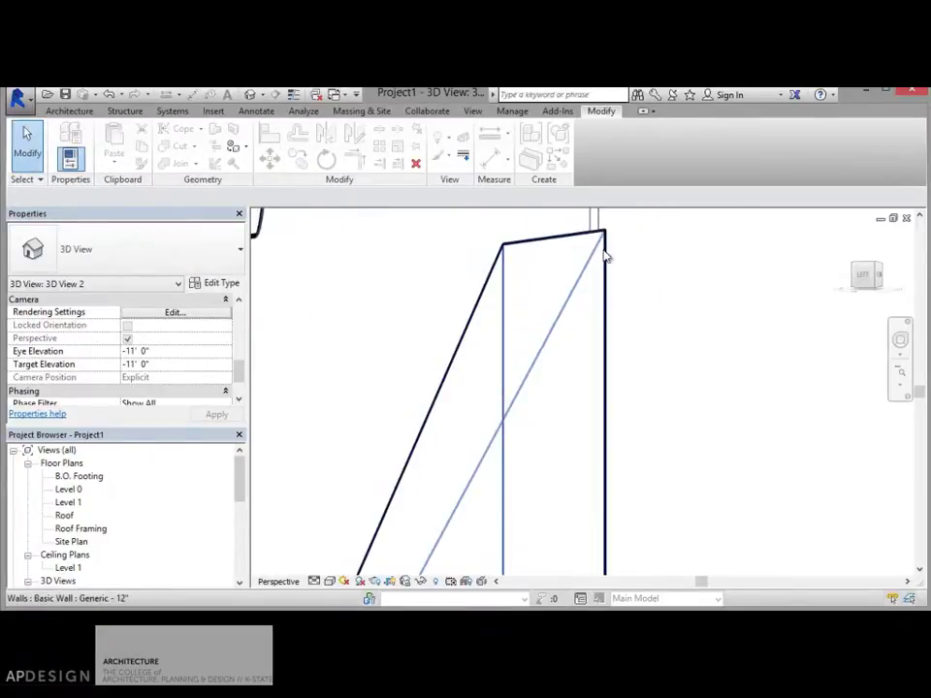
pyautogui.scroll(-8, 611, 291)
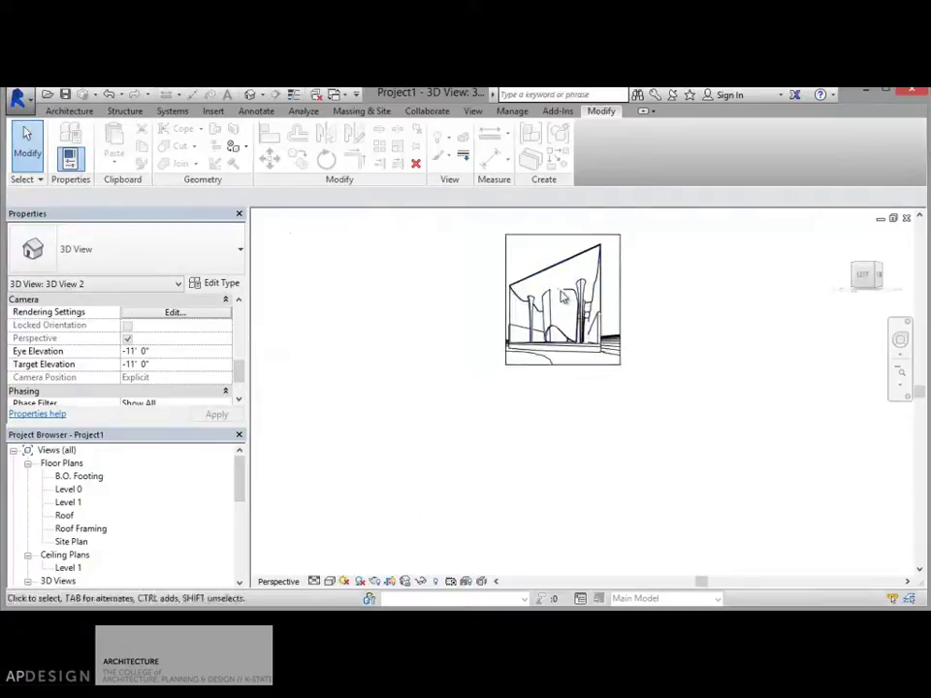
pyautogui.scroll(6, 562, 297)
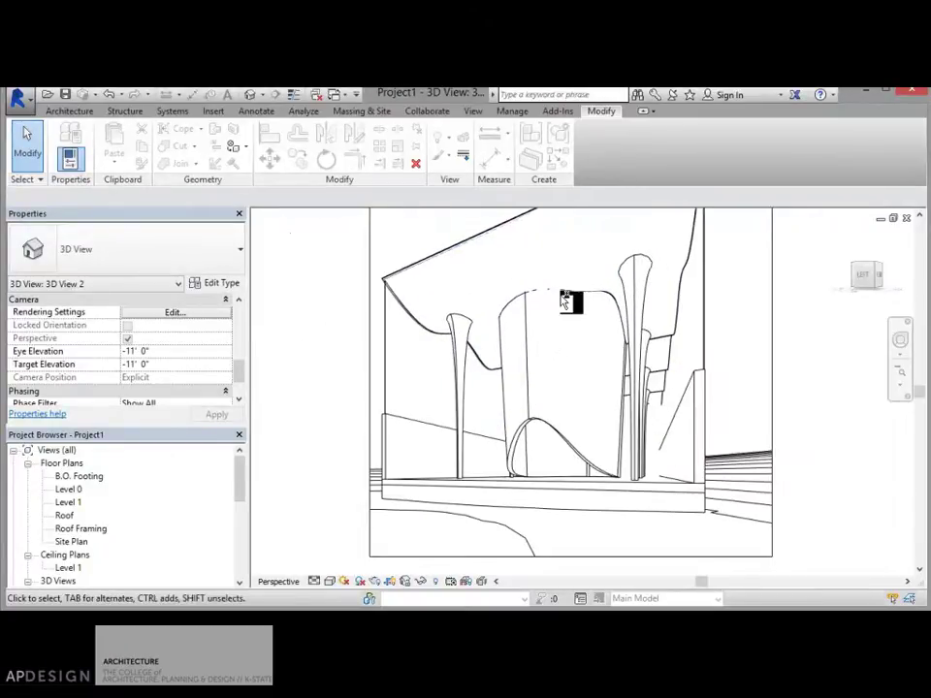
# Step: Print the current line view to PDF with the Press Quality ARCH C settings, replacing the existing Perspective1Line file on the desktop
pyautogui.hotkey('ctrl', 'p')
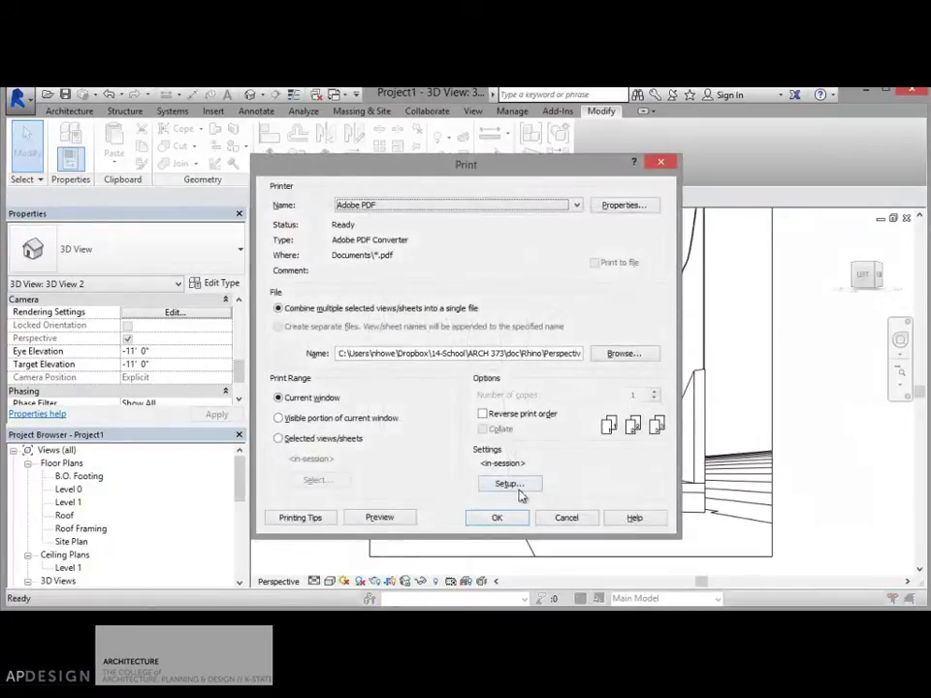
pyautogui.click(623, 204)
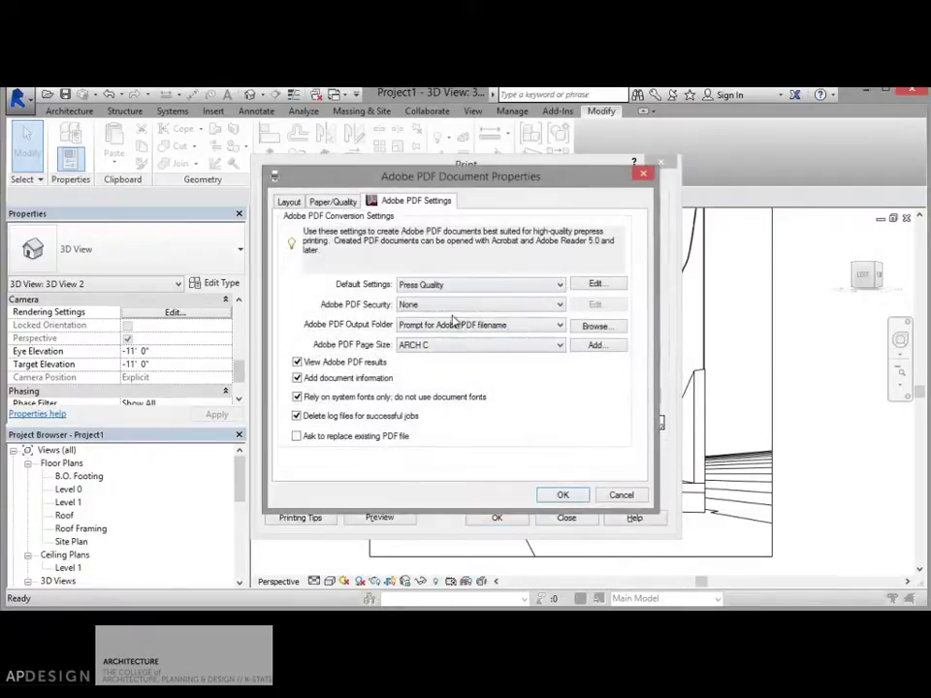
pyautogui.click(562, 494)
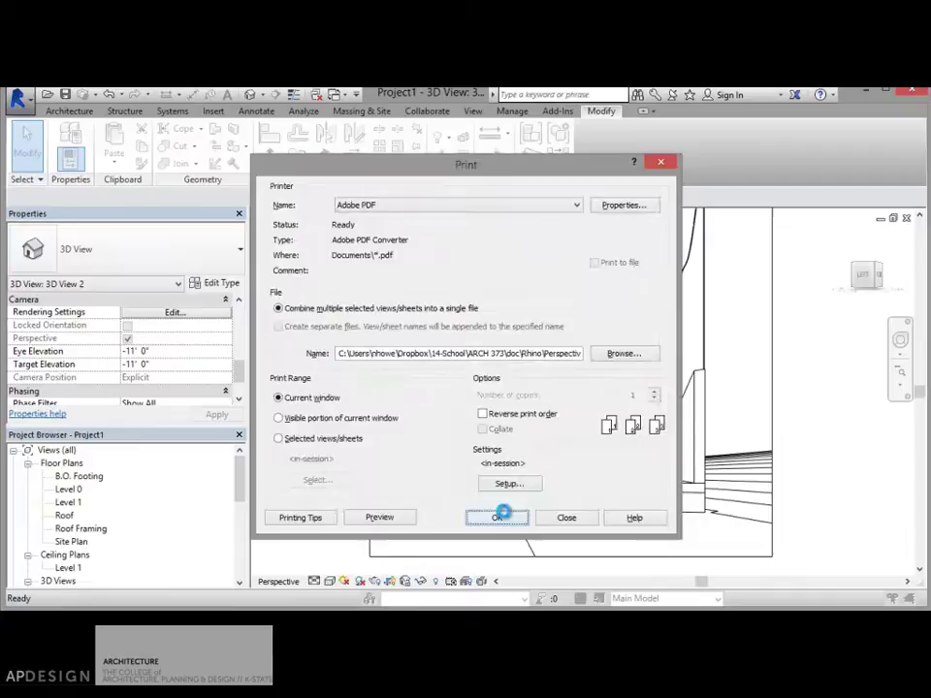
pyautogui.click(497, 517)
pyautogui.click(635, 304)
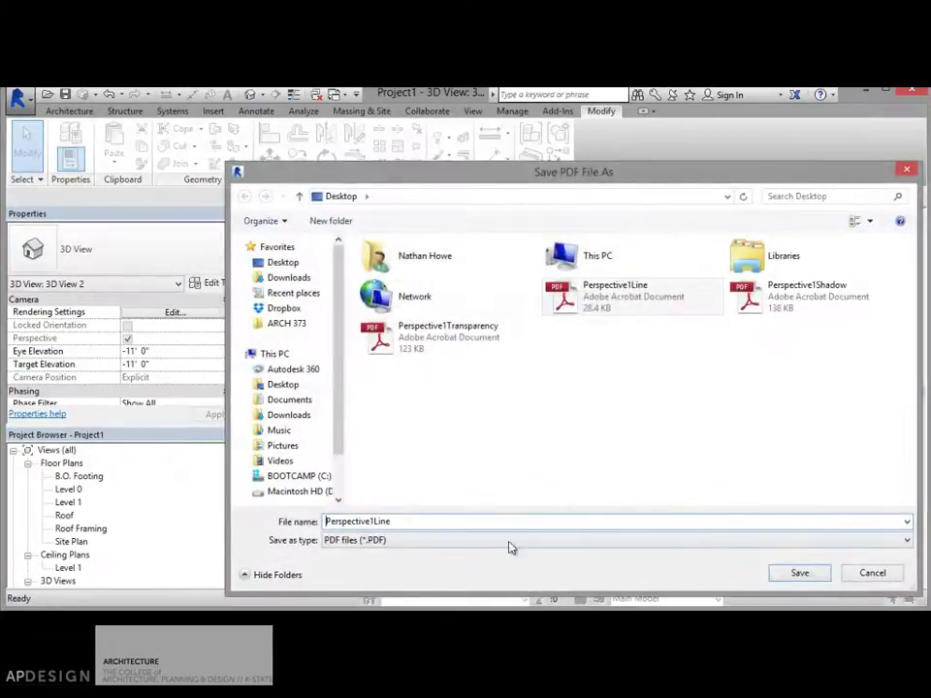
pyautogui.click(801, 577)
pyautogui.click(742, 465)
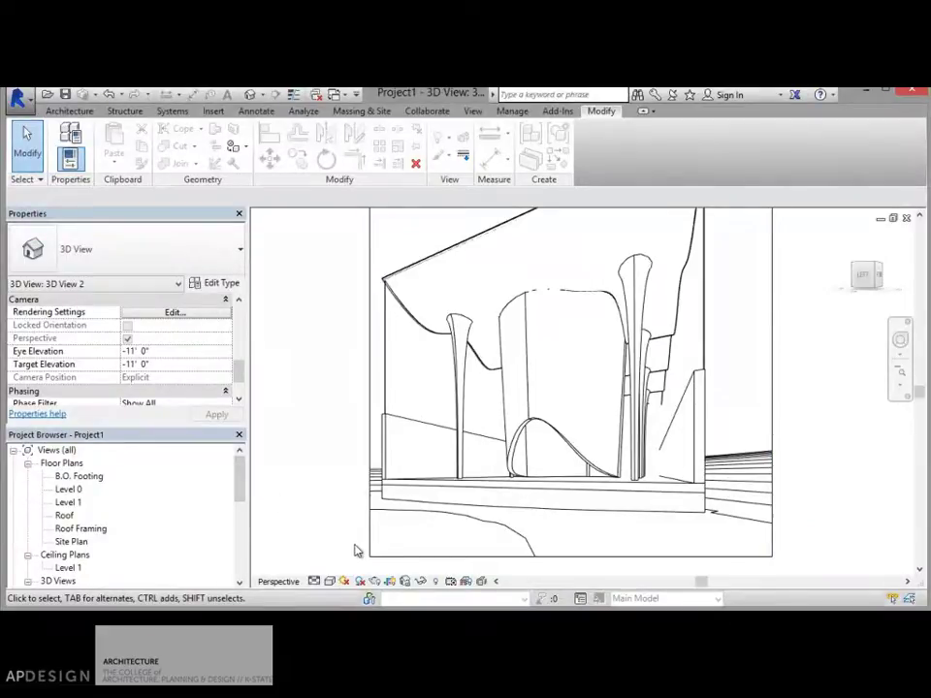
# Step: Turn on shadows in the perspective view and print it to PDF, replacing the existing Perspective1Shadow file on the desktop
pyautogui.click(358, 581)
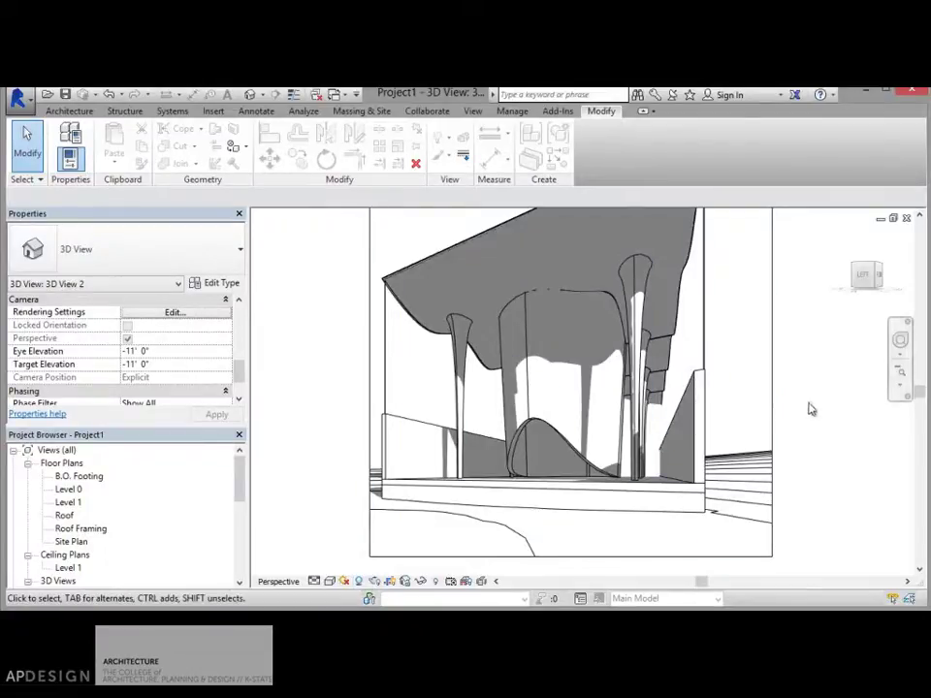
pyautogui.hotkey('ctrl', 'p')
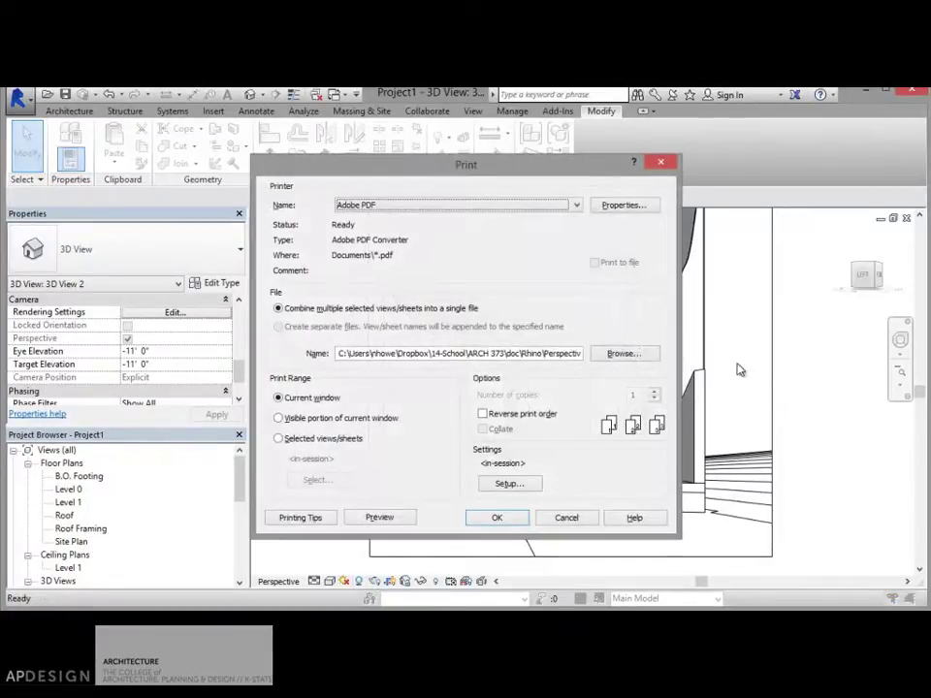
pyautogui.moveTo(583, 169)
pyautogui.mouseDown()
pyautogui.moveTo(885, 384)
pyautogui.moveTo(930, 339)
pyautogui.mouseUp()
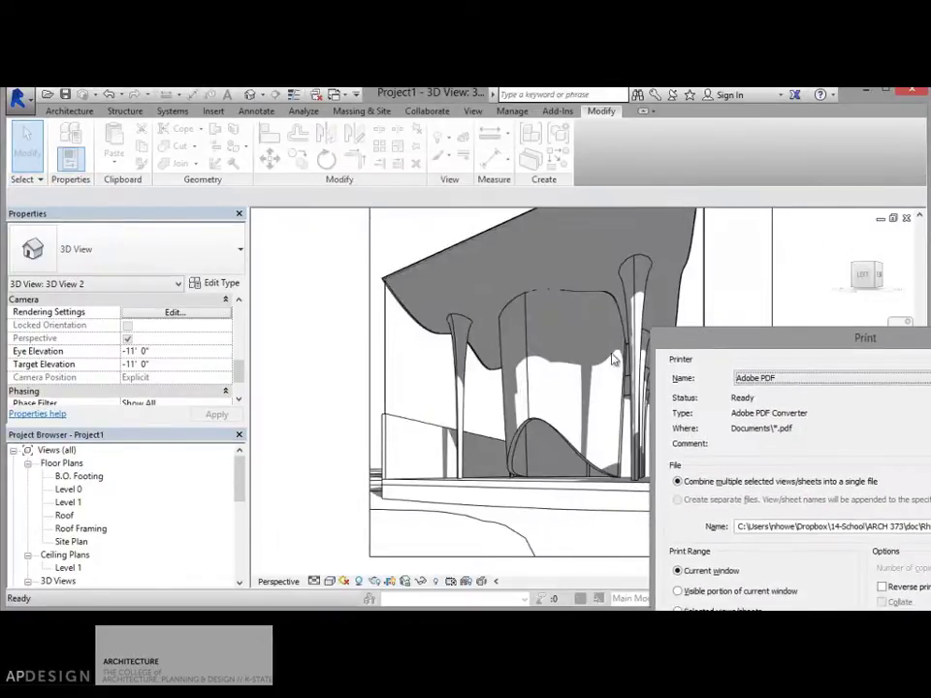
pyautogui.moveTo(785, 340); pyautogui.dragTo(417, 172)
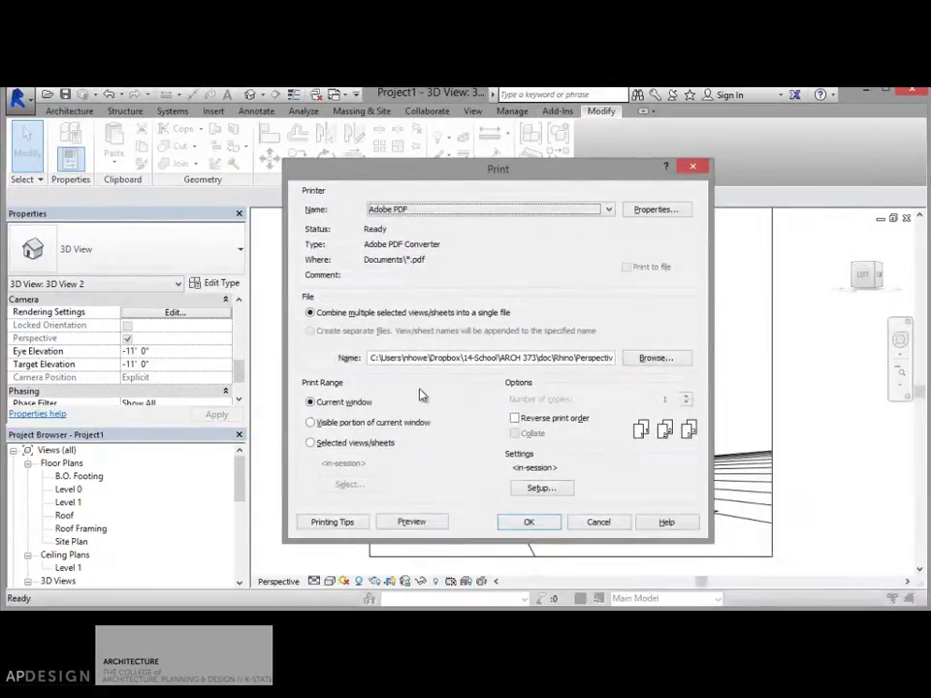
pyautogui.click(529, 522)
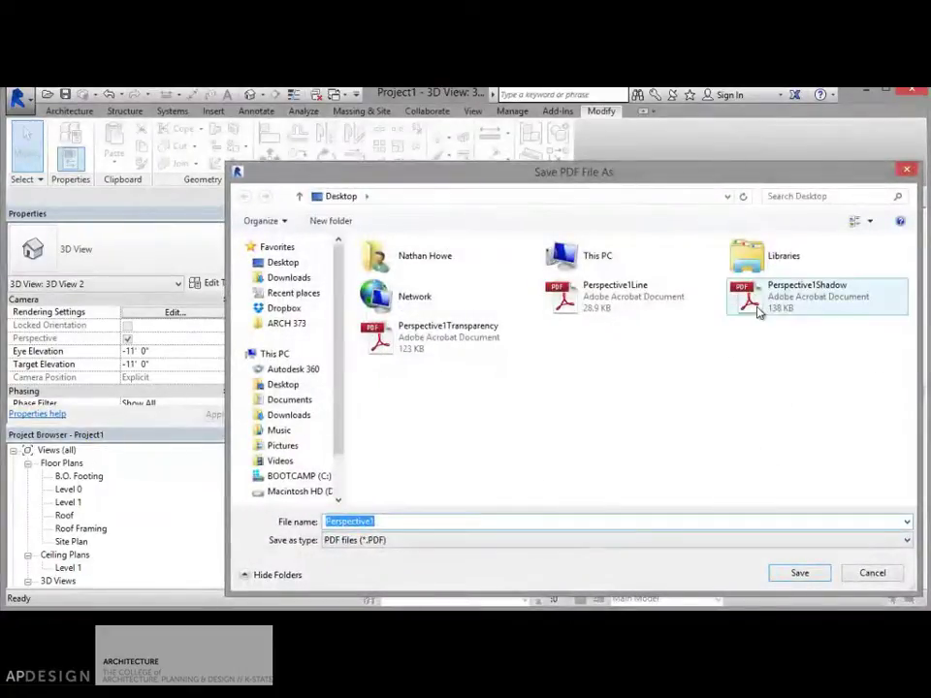
pyautogui.click(760, 309)
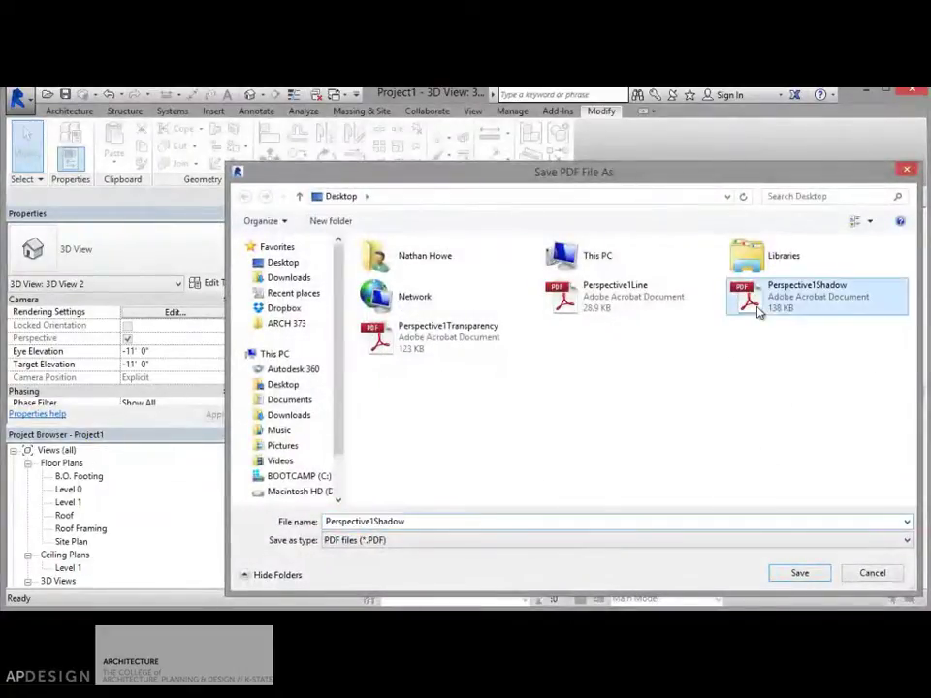
pyautogui.click(799, 573)
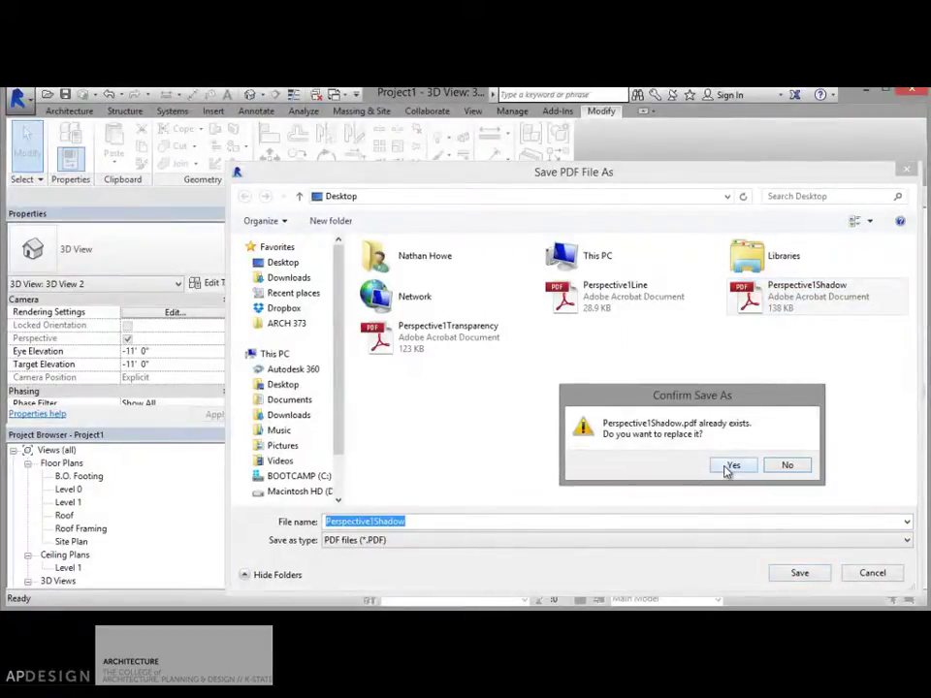
pyautogui.click(731, 467)
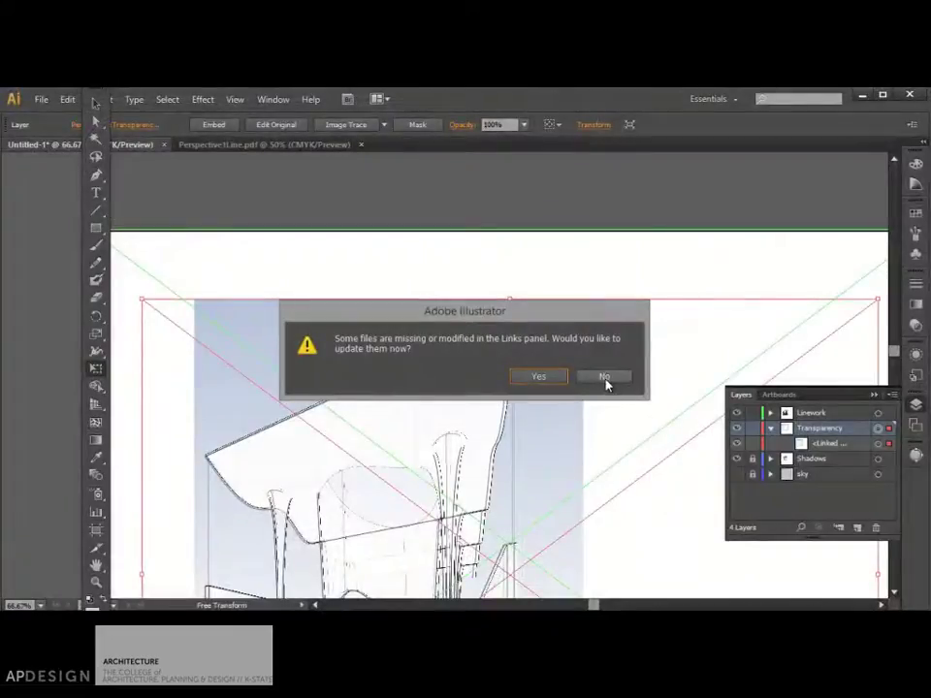
# Step: Switch to Illustrator, decline updating the modified links, and delete the artwork on the Transparency, Linework and Shadows layers
pyautogui.click(603, 381)
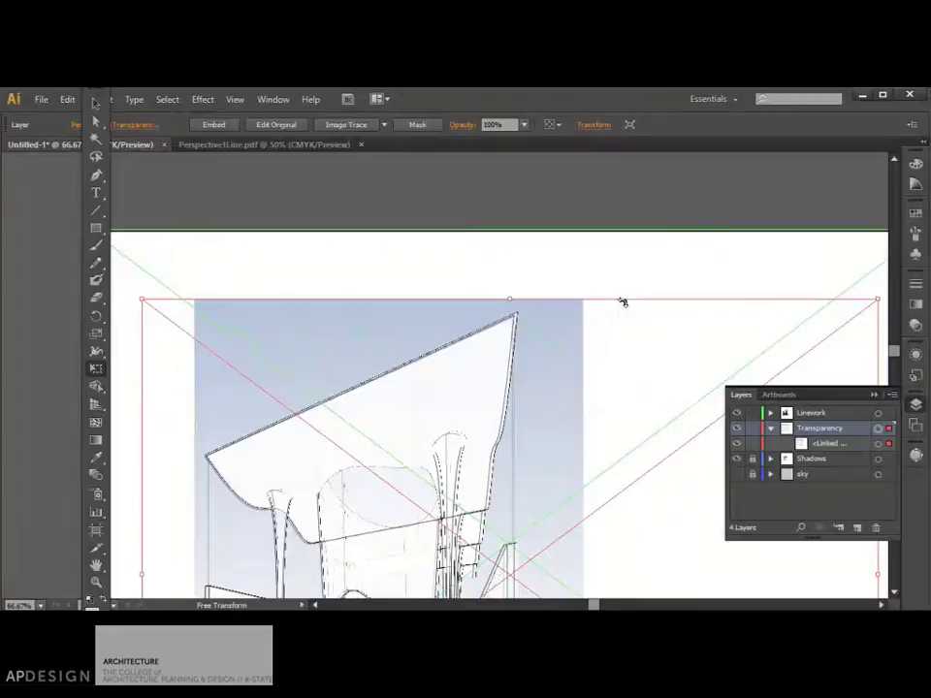
pyautogui.moveTo(622, 303); pyautogui.dragTo(528, 388)
pyautogui.press('Delete')
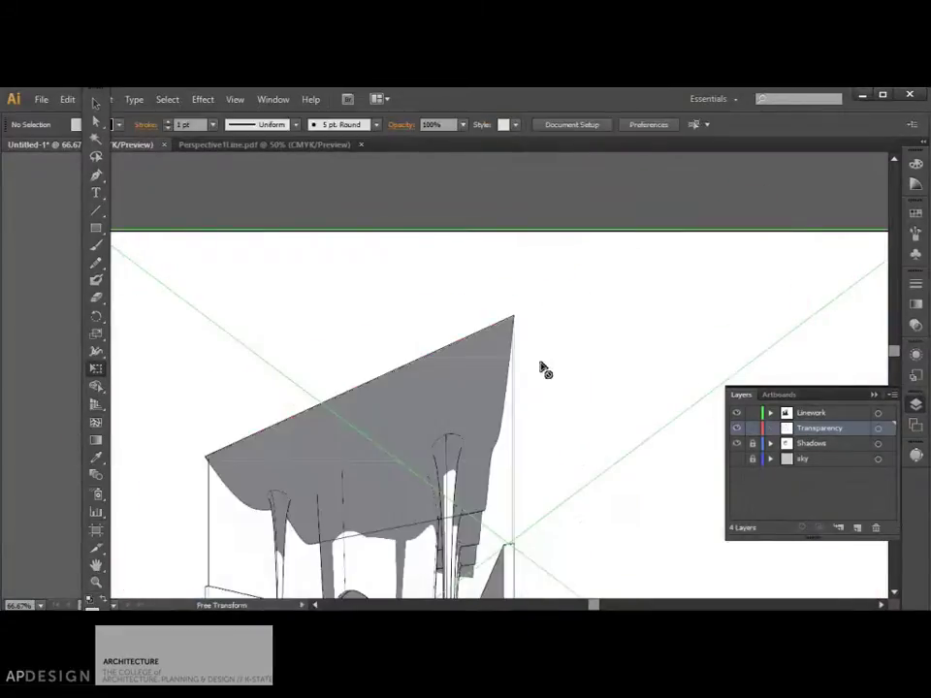
pyautogui.scroll(1, 558, 291)
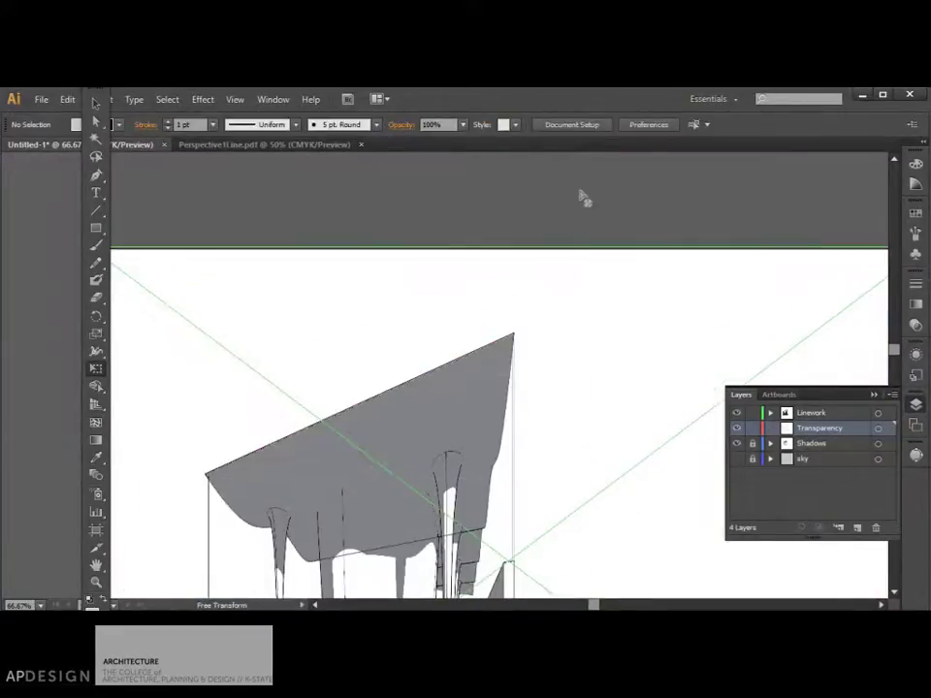
pyautogui.click(96, 103)
pyautogui.moveTo(271, 339); pyautogui.dragTo(306, 359)
pyautogui.press('Delete')
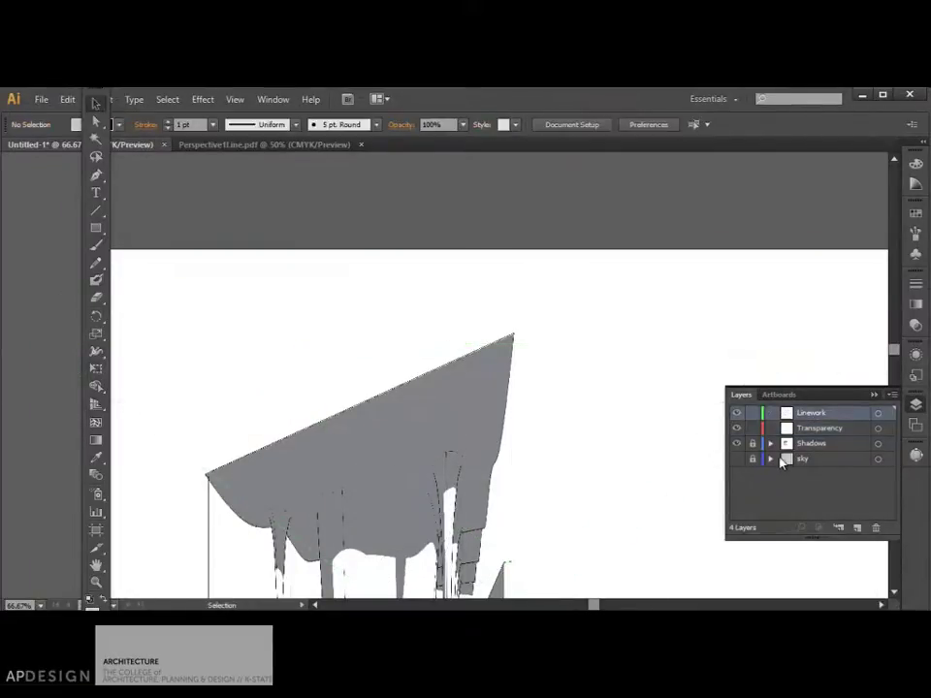
pyautogui.click(640, 319)
pyautogui.press('Delete')
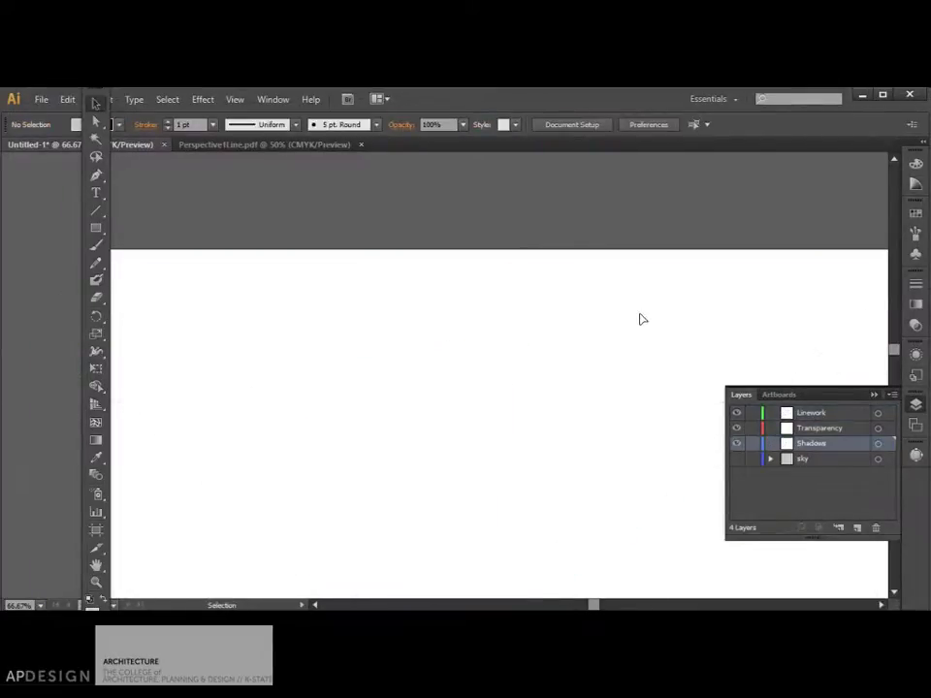
pyautogui.scroll(-2, 624, 318)
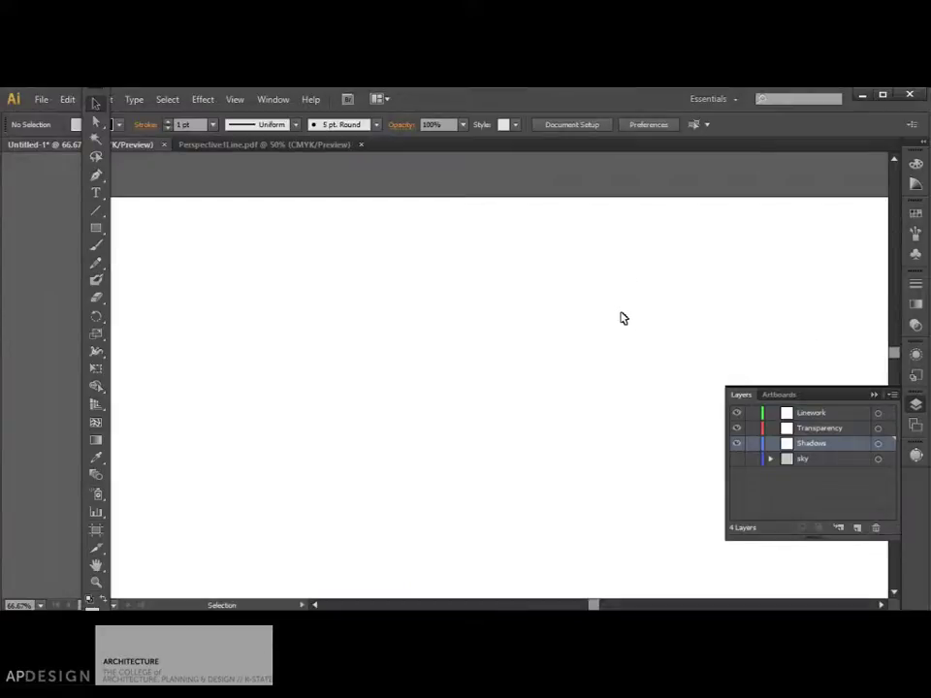
# Step: Close the old Perspective1Line.pdf and the Untitled-1 document without saving changes
pyautogui.click(361, 144)
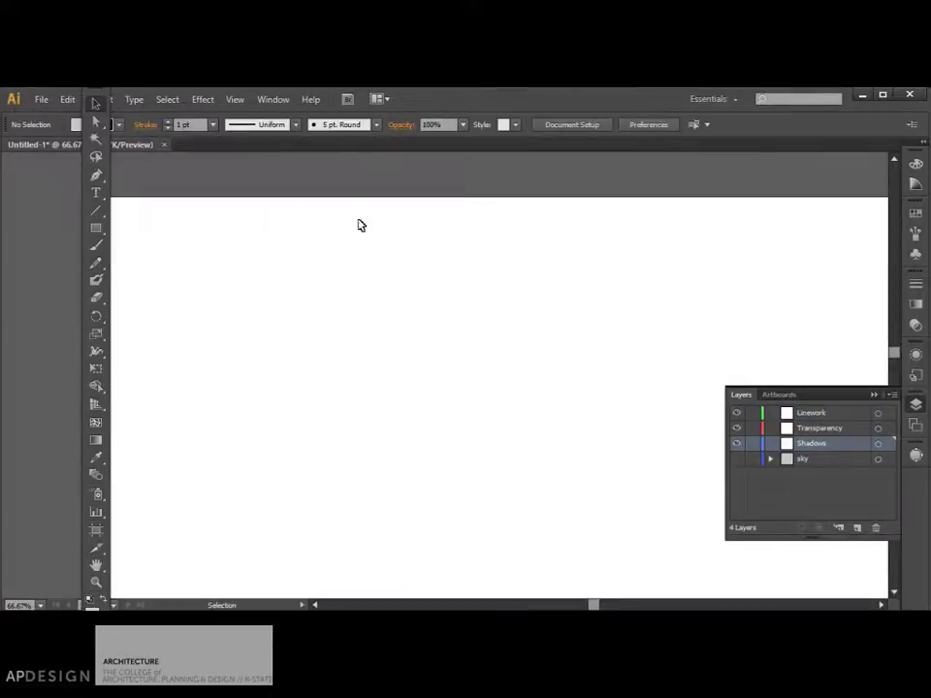
pyautogui.click(164, 145)
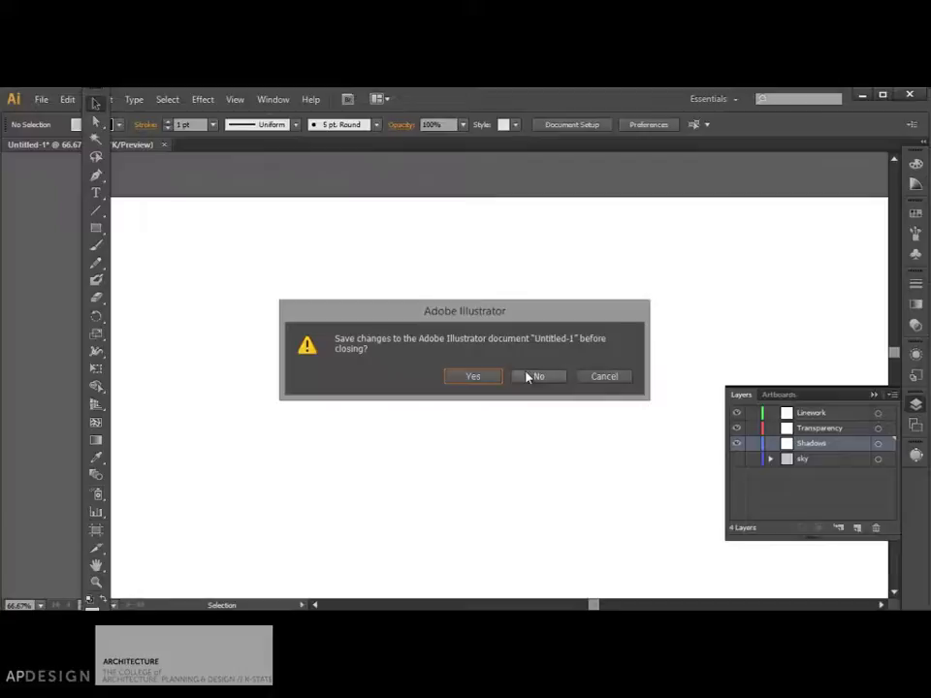
pyautogui.click(532, 375)
pyautogui.click(39, 100)
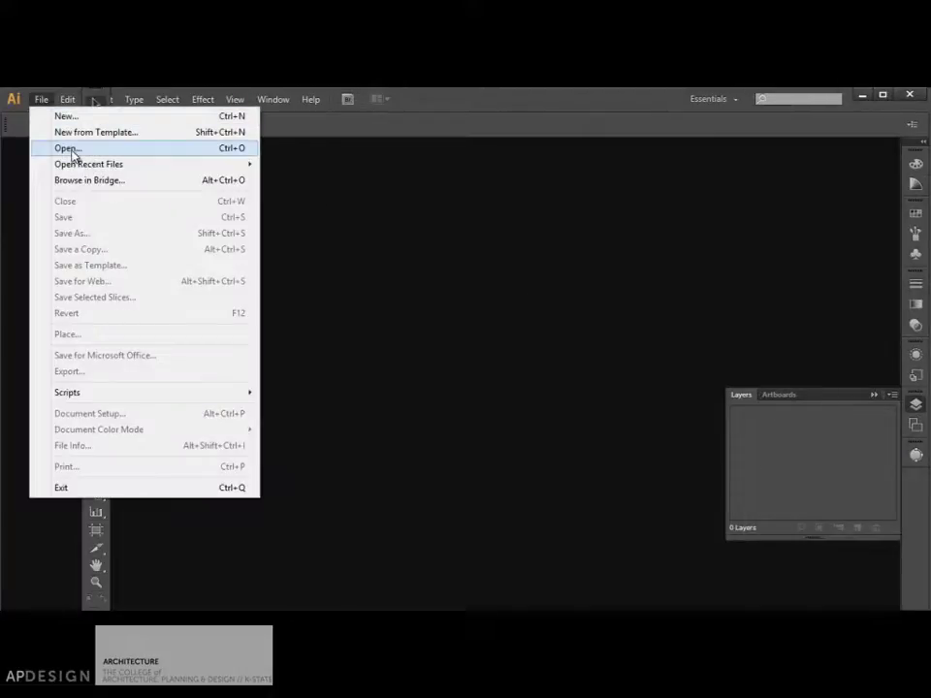
pyautogui.click(71, 151)
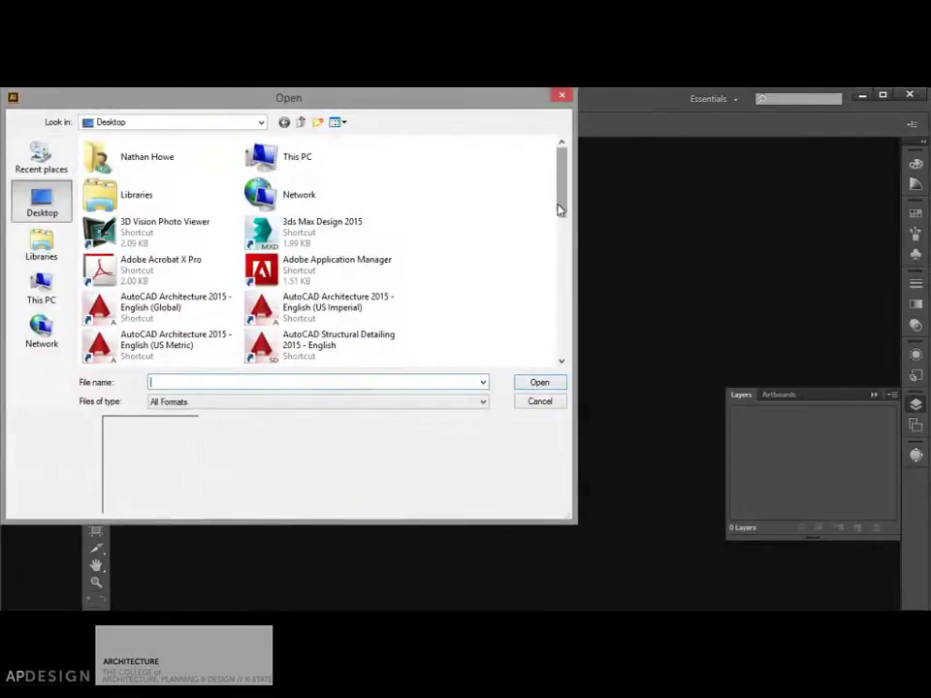
pyautogui.click(548, 403)
pyautogui.click(40, 99)
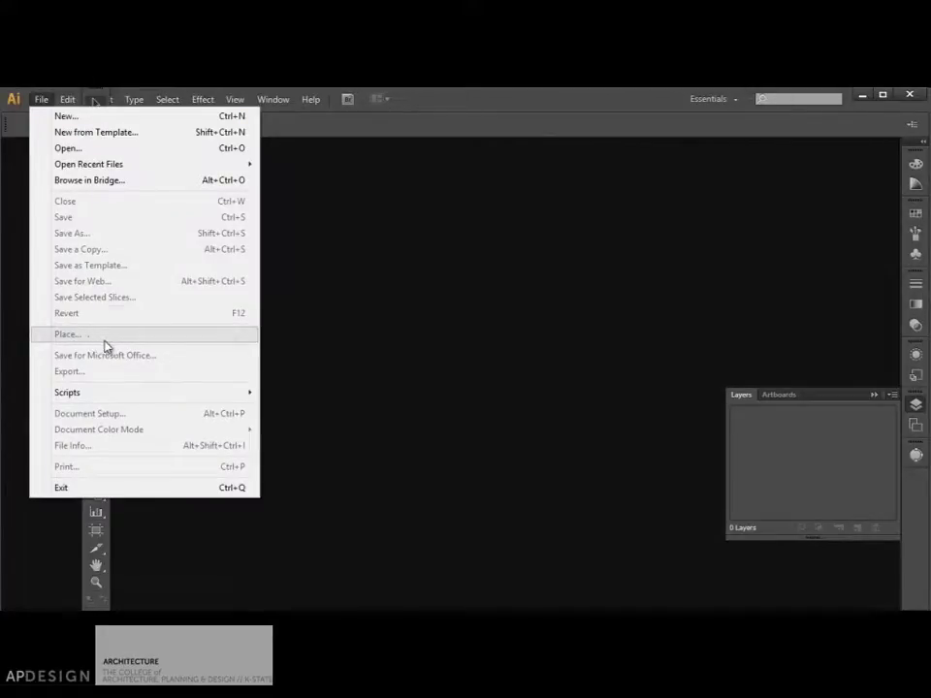
pyautogui.click(305, 316)
# Step: Open the newly printed Perspective1Line PDF from the desktop as an editable document
pyautogui.click(42, 99)
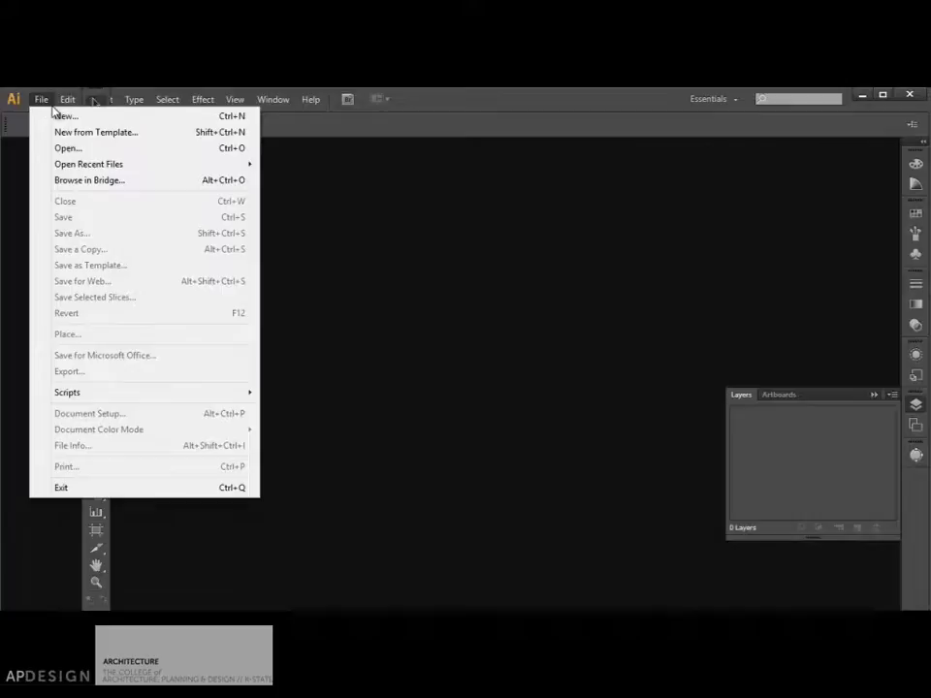
pyautogui.click(64, 149)
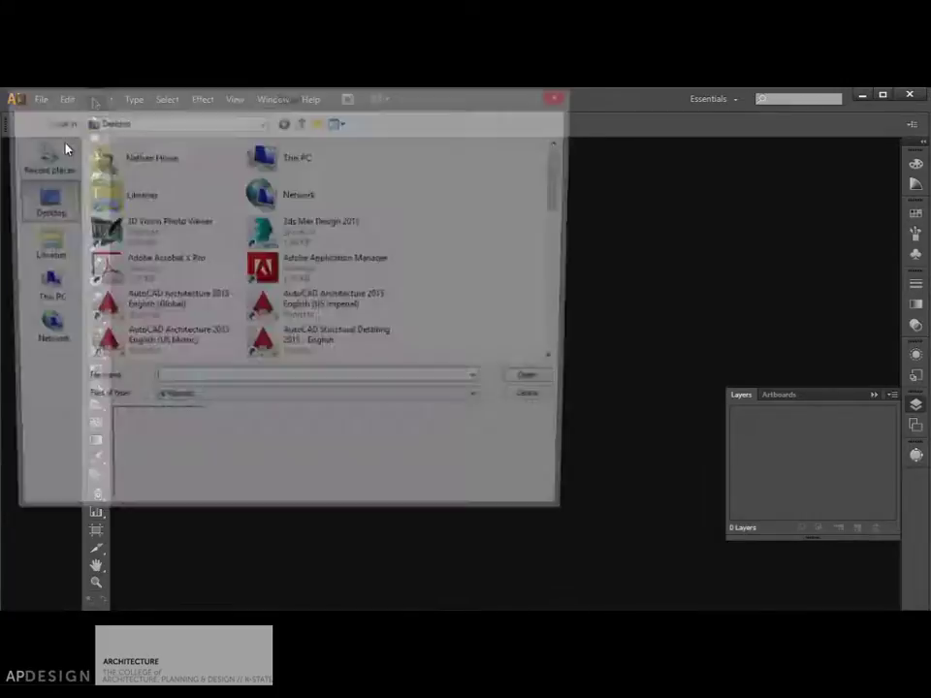
pyautogui.moveTo(560, 191); pyautogui.dragTo(556, 362)
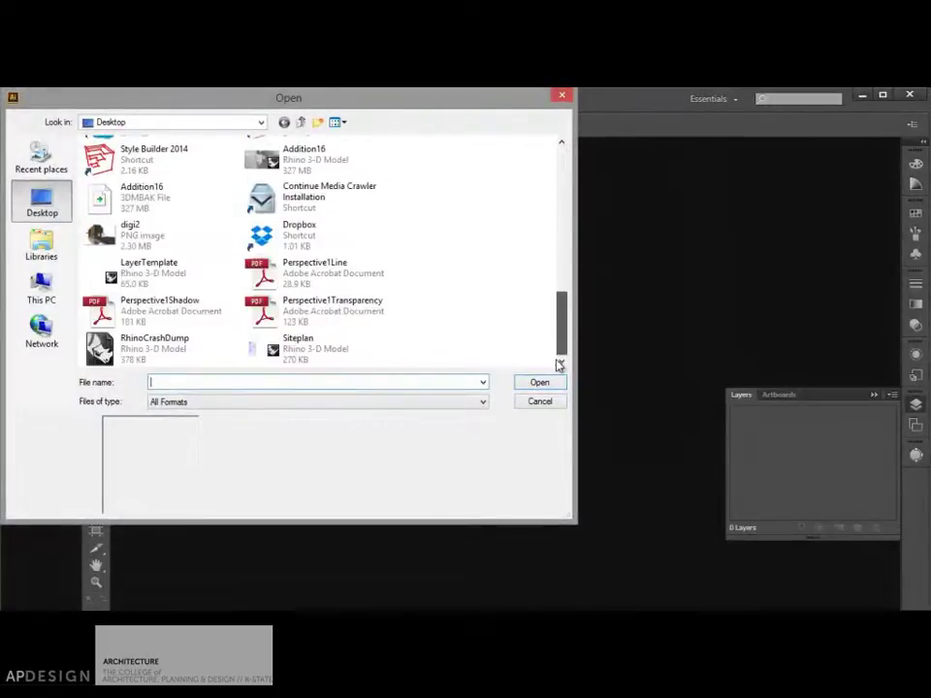
pyautogui.doubleClick(267, 279)
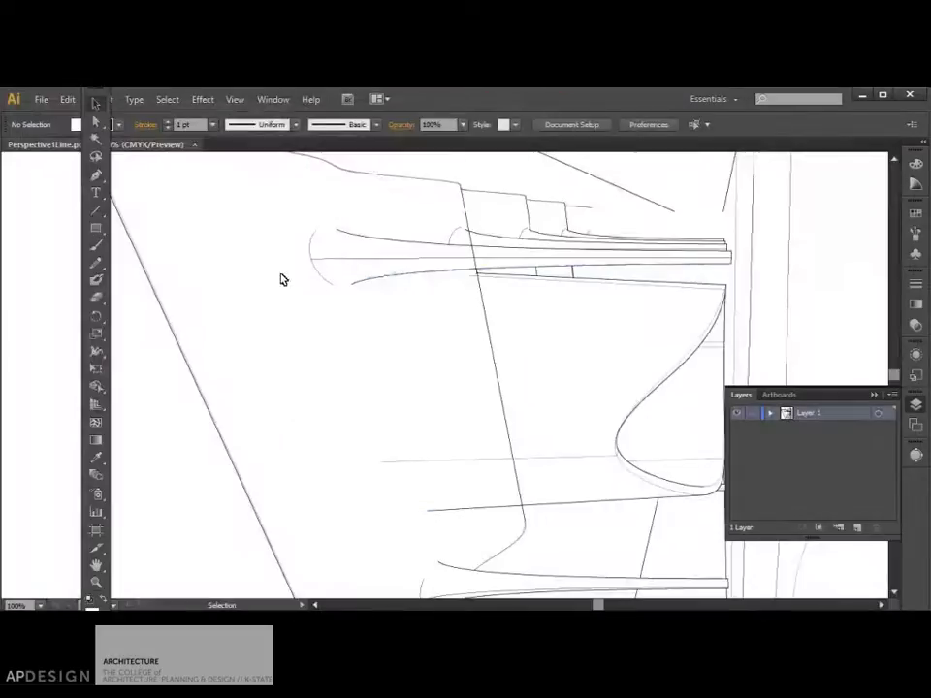
# Step: Examine the stroke weights of the long slanted line and of the thin line beside the column
pyautogui.click(469, 224)
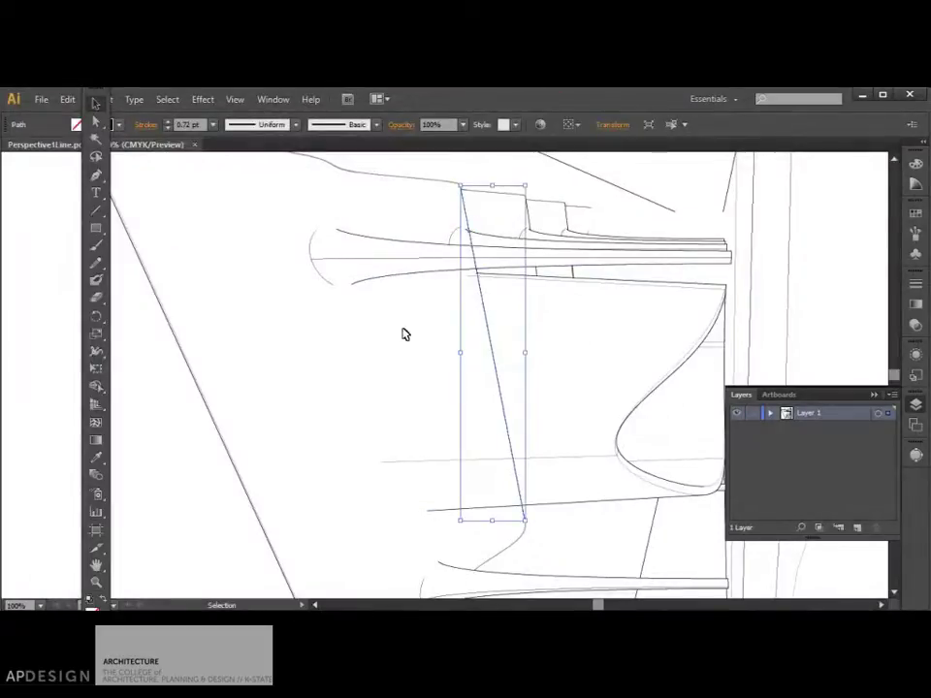
pyautogui.scroll(-1, 403, 329)
pyautogui.scroll(2, 401, 325)
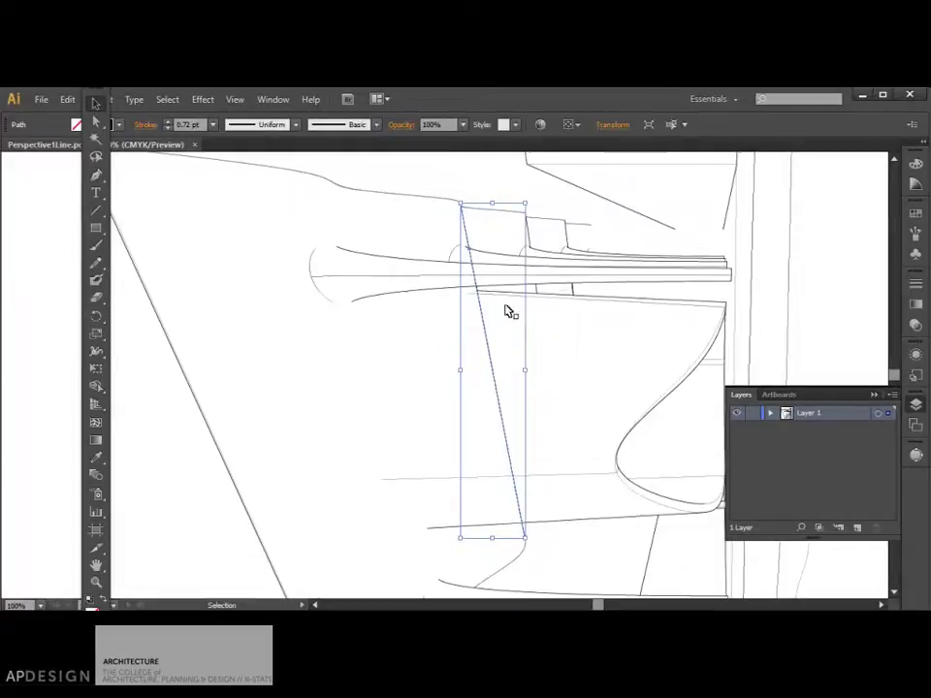
pyautogui.click(555, 300)
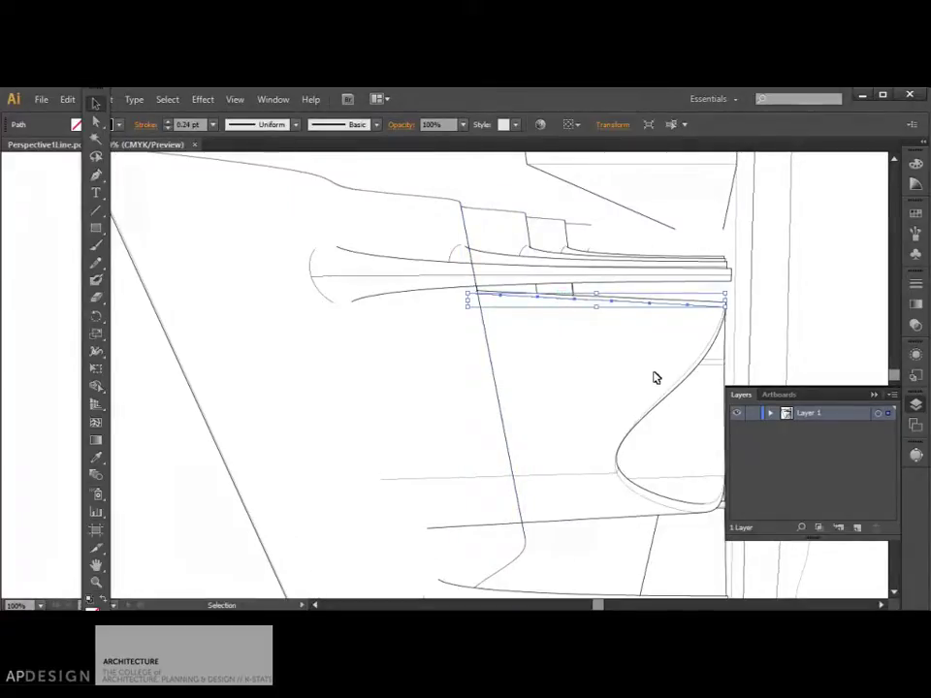
# Step: Rename the existing layer as Linework and add a new layer named Transparency
pyautogui.doubleClick(815, 415)
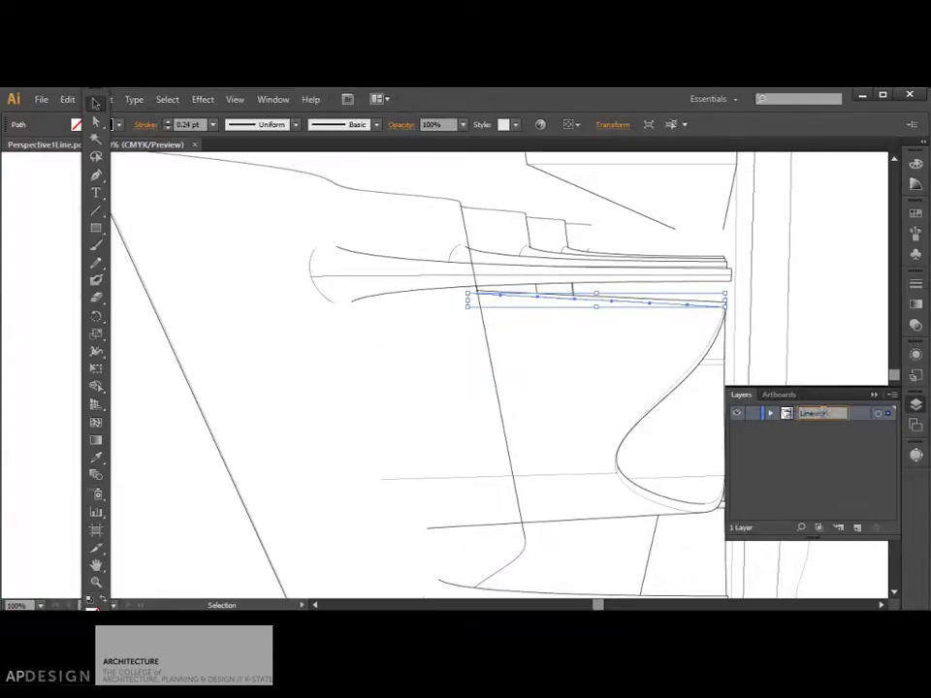
pyautogui.press('Return')
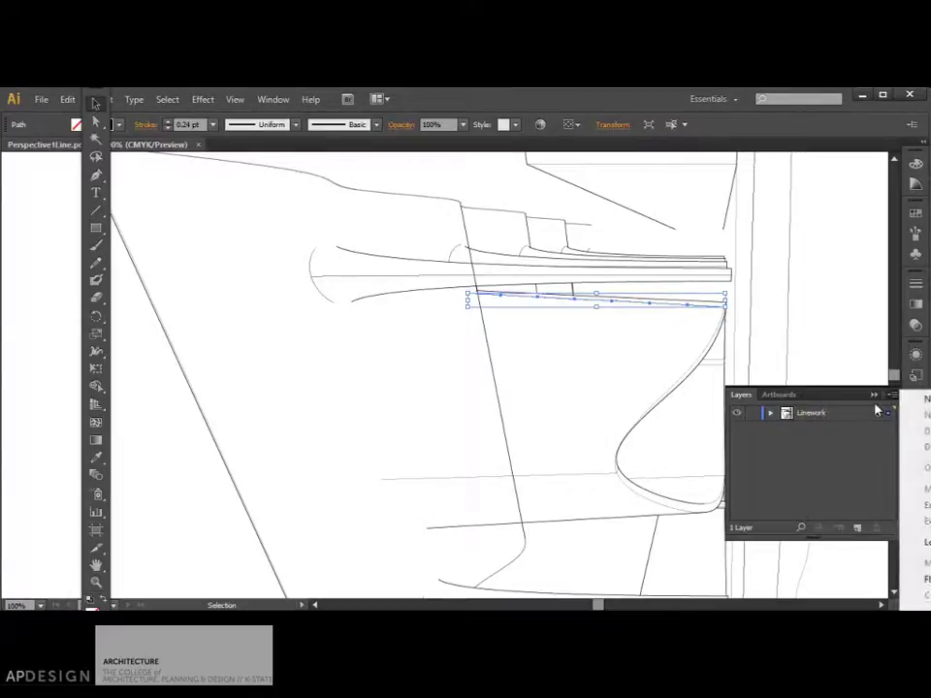
pyautogui.hotkey('ctrl', 'l')
pyautogui.doubleClick(854, 413)
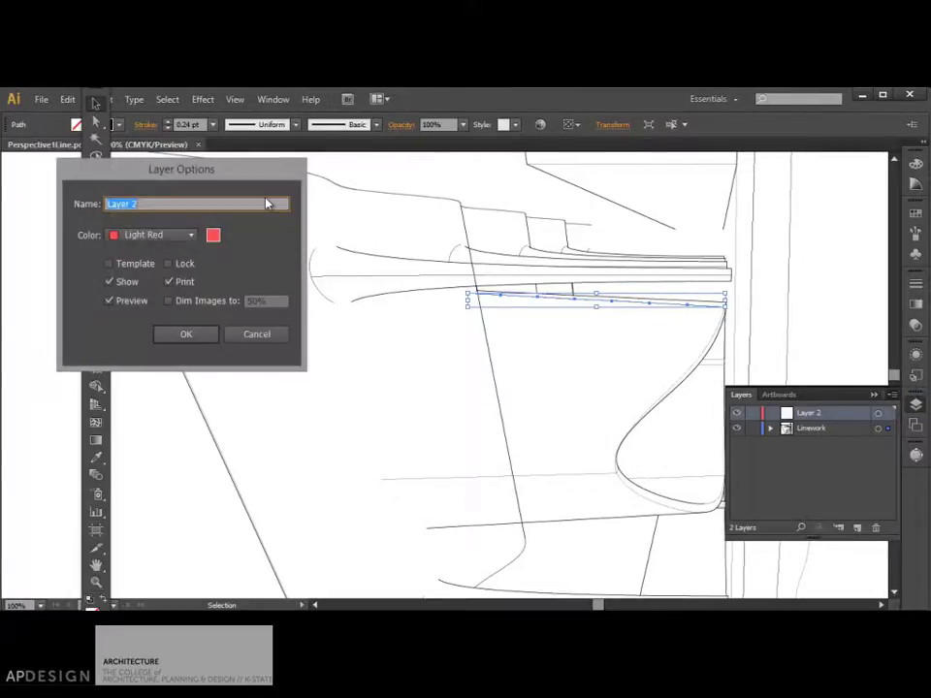
pyautogui.write('Transparency')
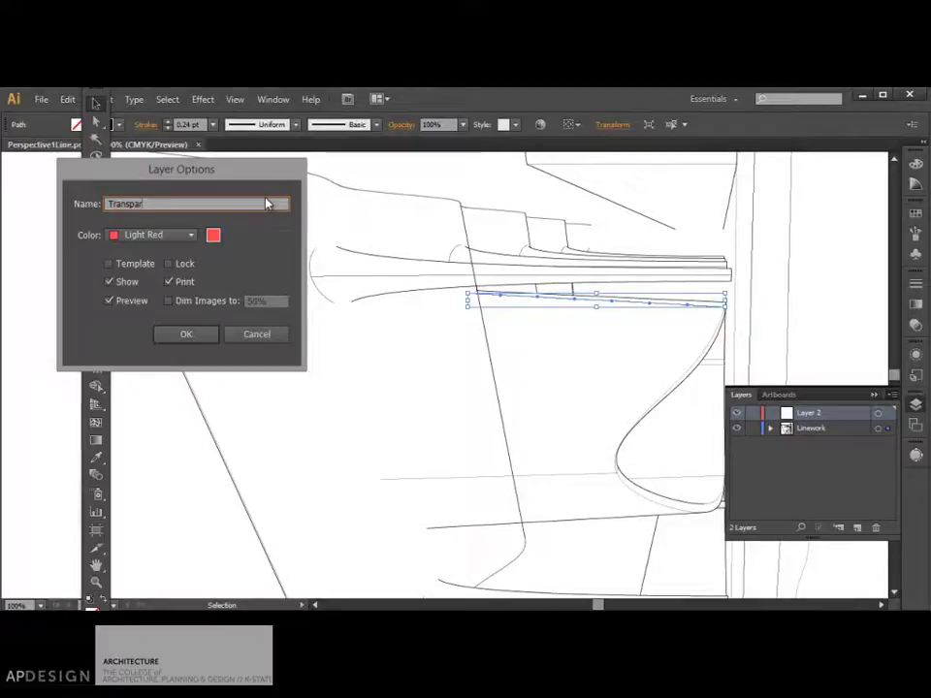
pyautogui.click(186, 334)
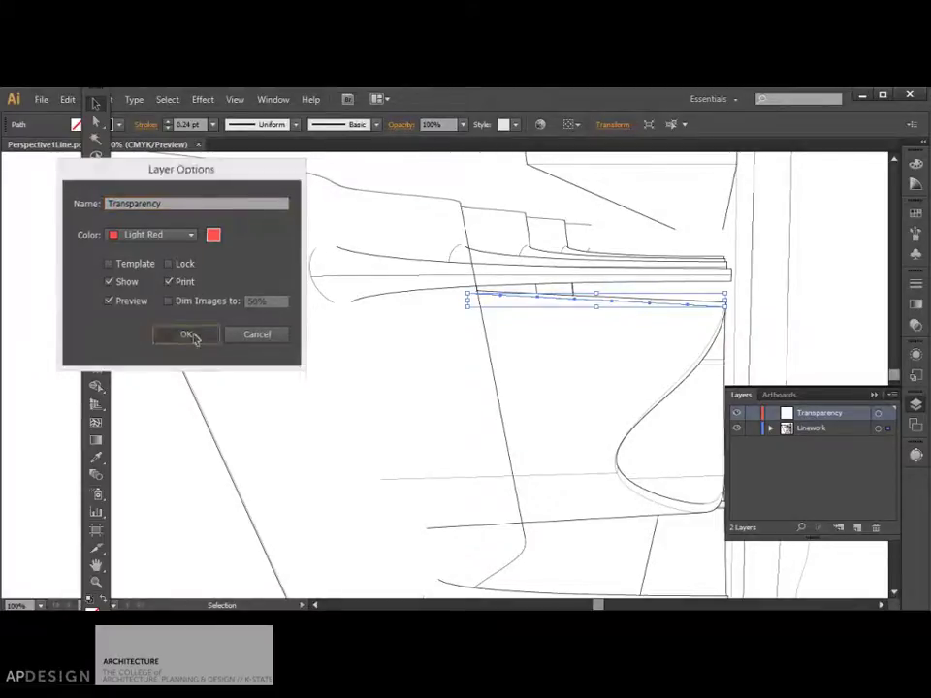
# Step: Add another new layer named Shadows
pyautogui.click(874, 395)
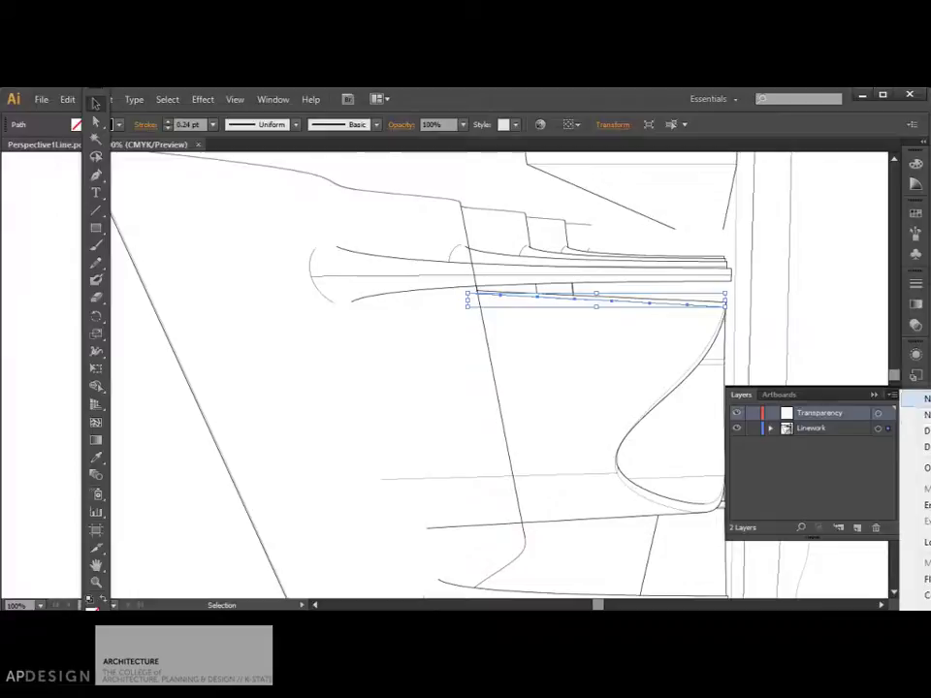
pyautogui.click(926, 399)
pyautogui.write('Shado')
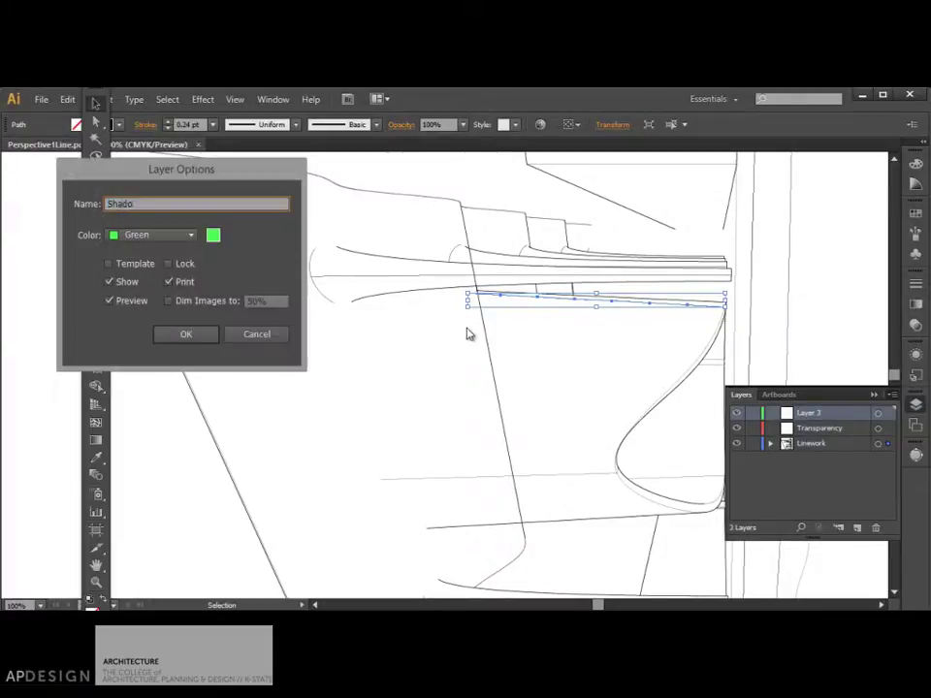
pyautogui.write('ws')
pyautogui.click(185, 334)
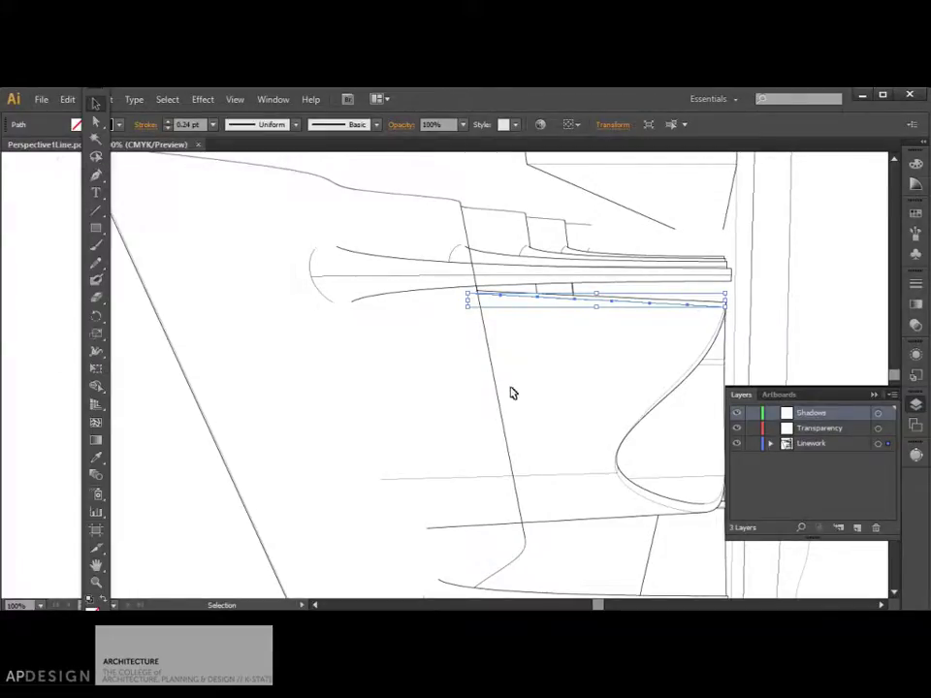
# Step: Place the Perspective1Transparency PDF from the desktop as a linked file on the Transparency layer
pyautogui.click(766, 428)
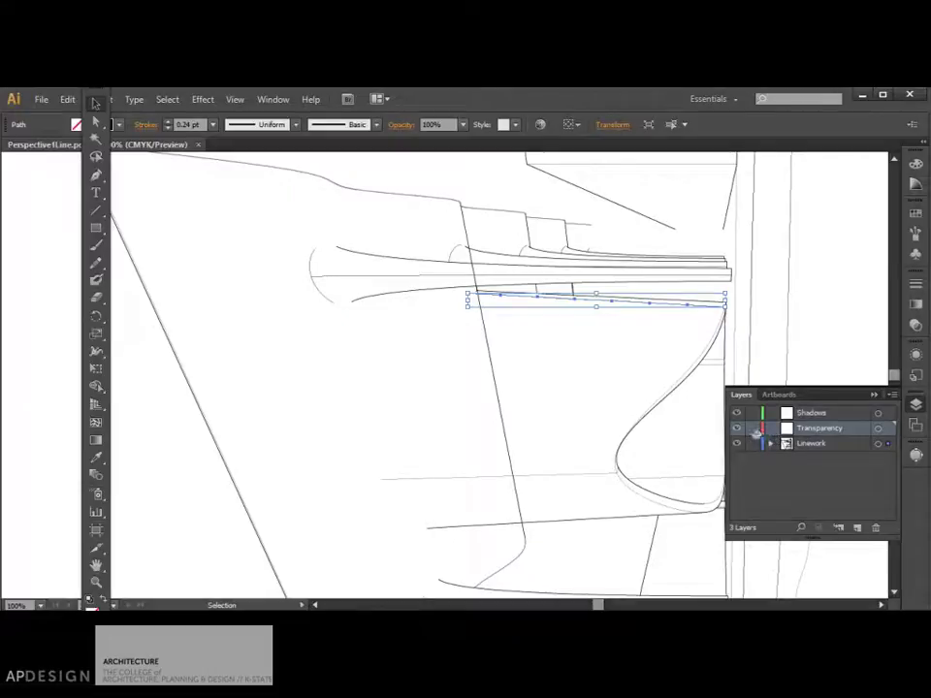
pyautogui.click(264, 216)
pyautogui.press('a')
pyautogui.hotkey('ctrl', '0')
pyautogui.hotkey('ctrl', '-')
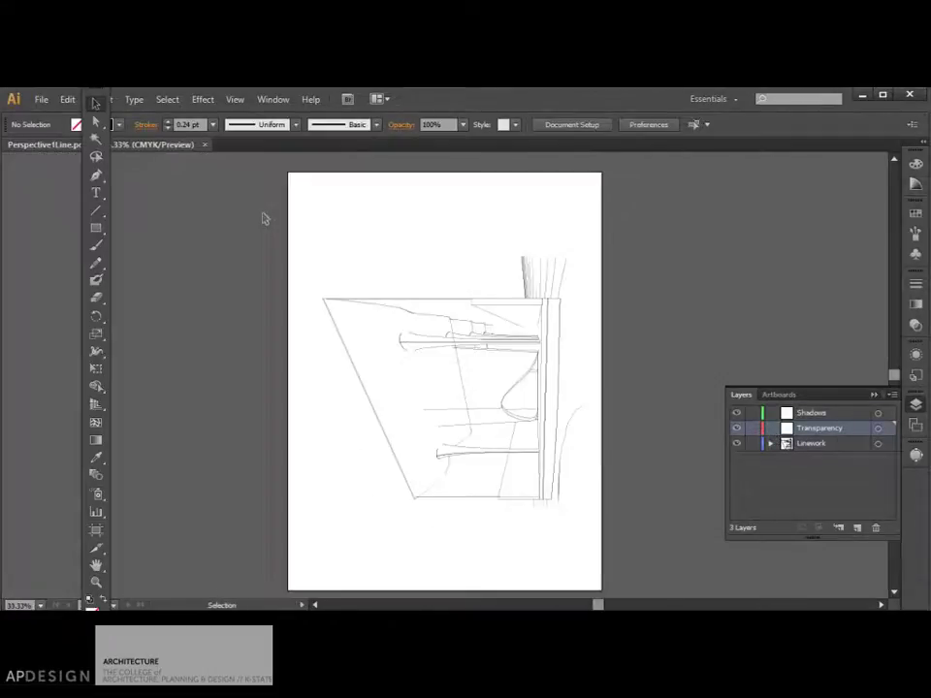
pyautogui.click(41, 99)
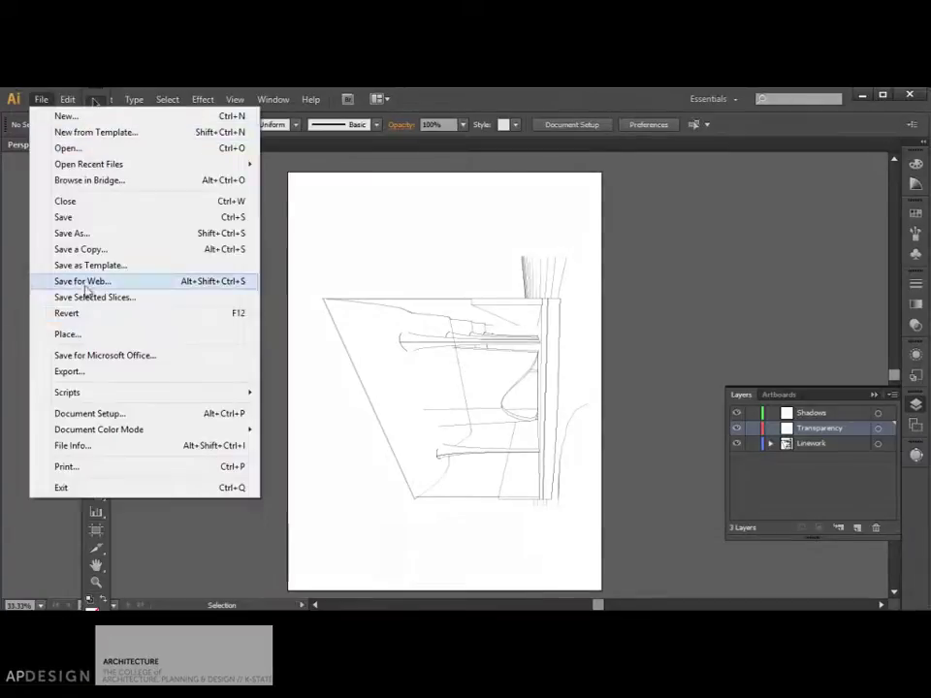
pyautogui.click(66, 333)
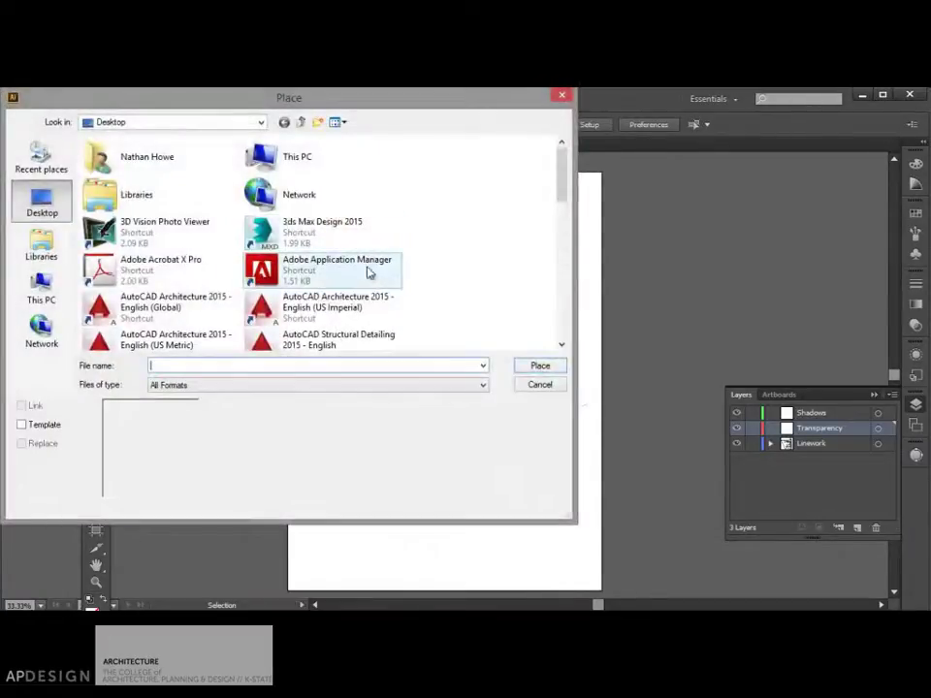
pyautogui.scroll(-10, 442, 286)
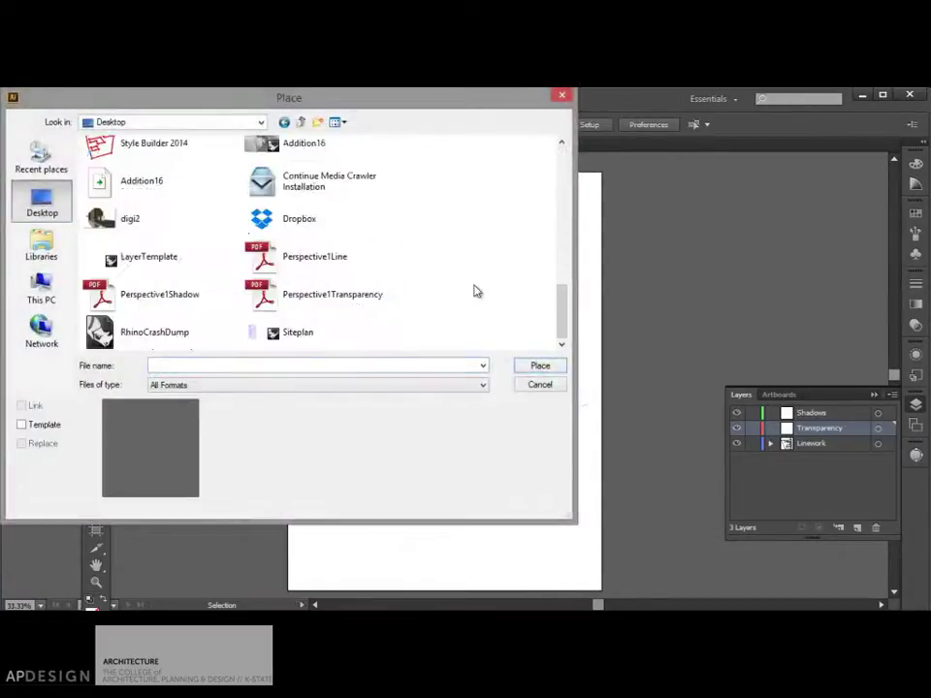
pyautogui.doubleClick(326, 302)
pyautogui.click(474, 430)
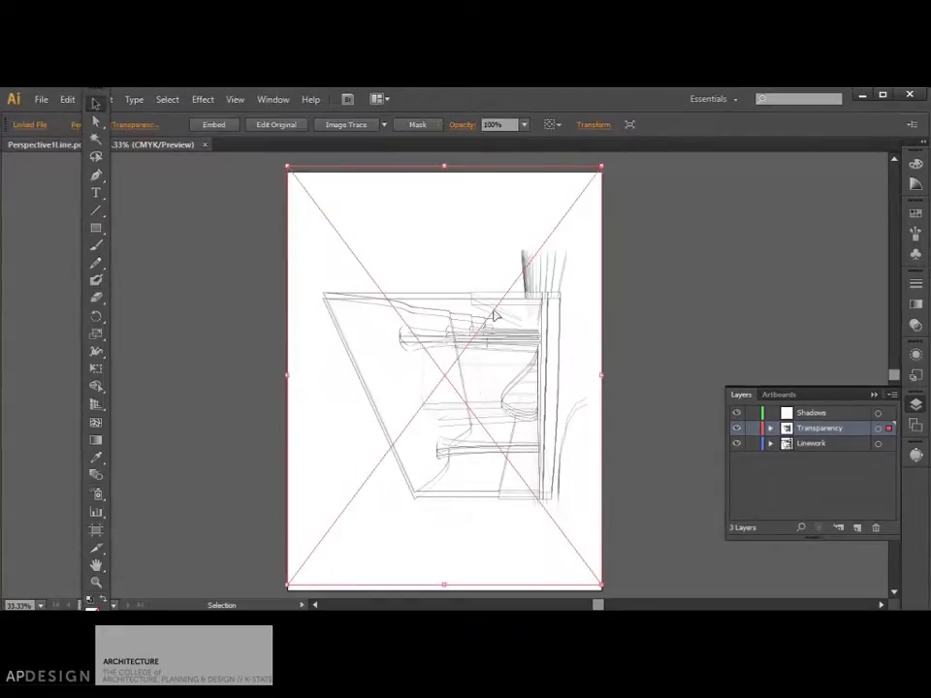
# Step: Lock the Transparency and Linework layers and place the linked Perspective1Shadow PDF on the Shadows layer
pyautogui.click(801, 414)
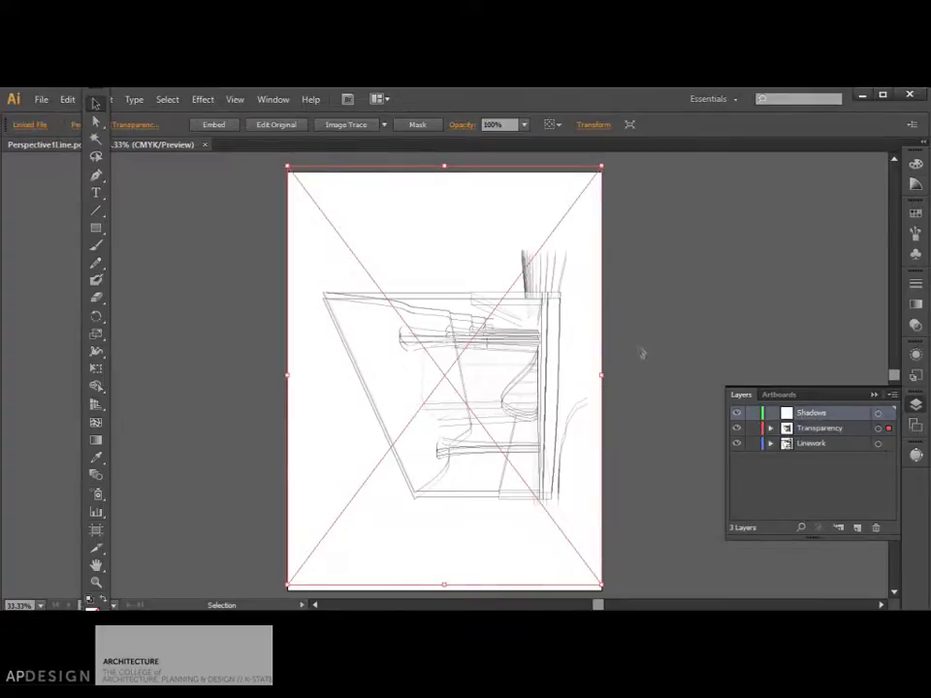
pyautogui.click(753, 428)
pyautogui.click(752, 443)
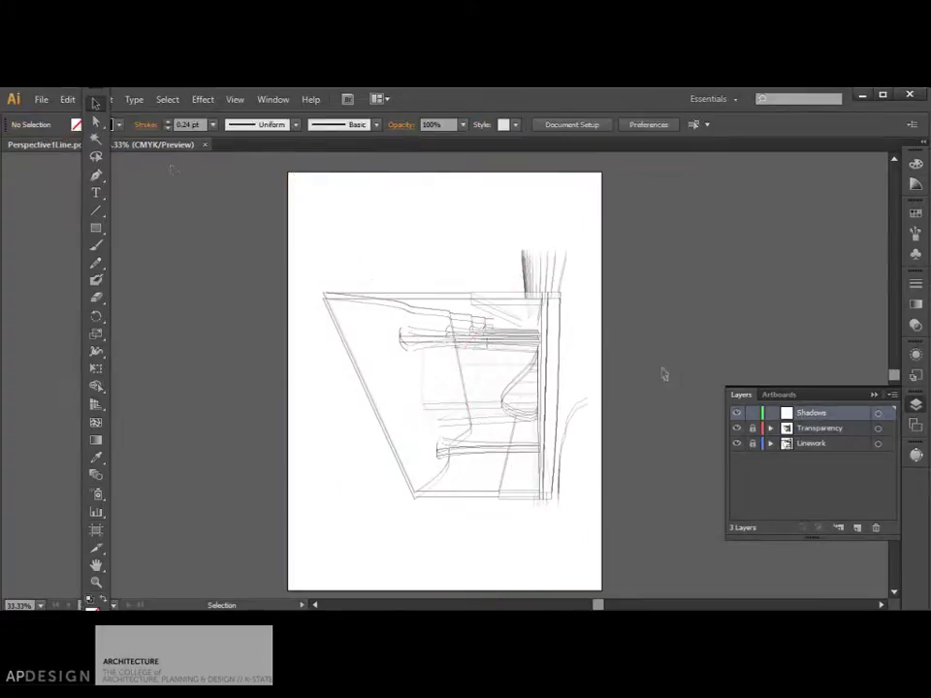
pyautogui.click(40, 99)
pyautogui.click(69, 335)
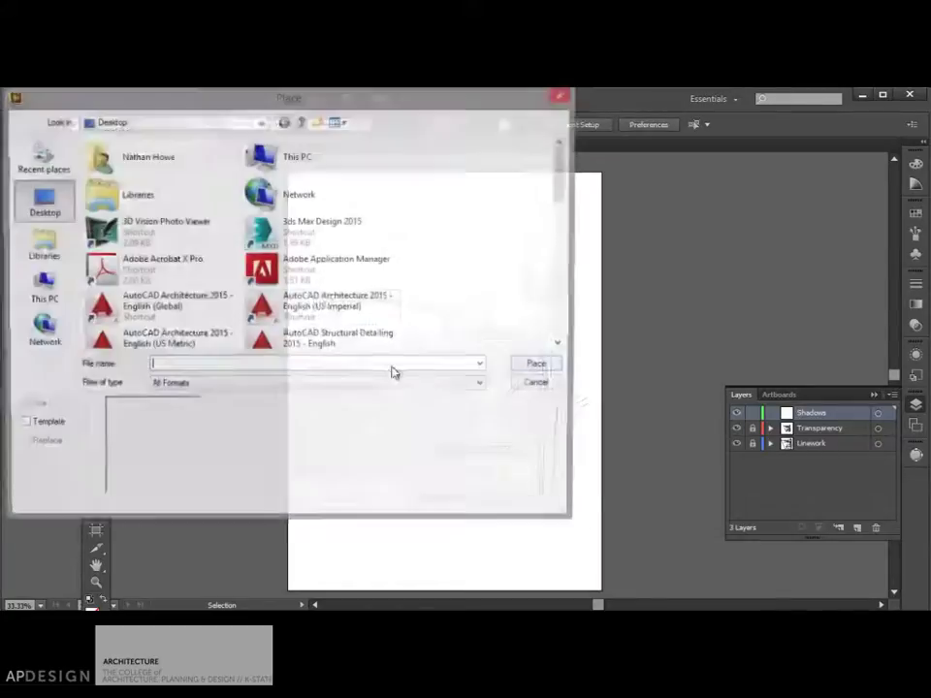
pyautogui.moveTo(558, 200); pyautogui.dragTo(557, 347)
pyautogui.doubleClick(139, 298)
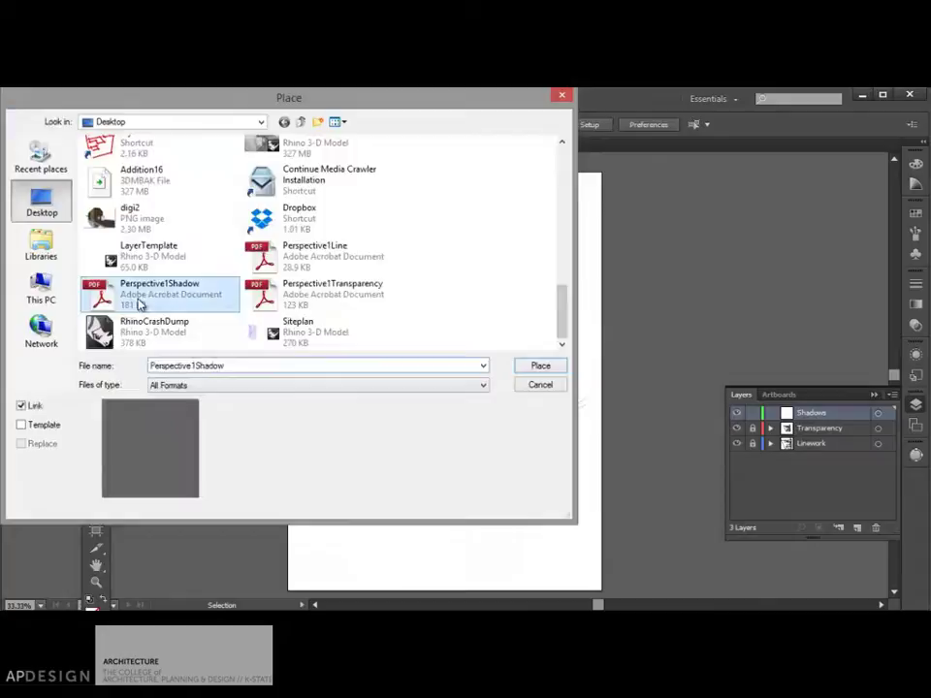
pyautogui.click(441, 429)
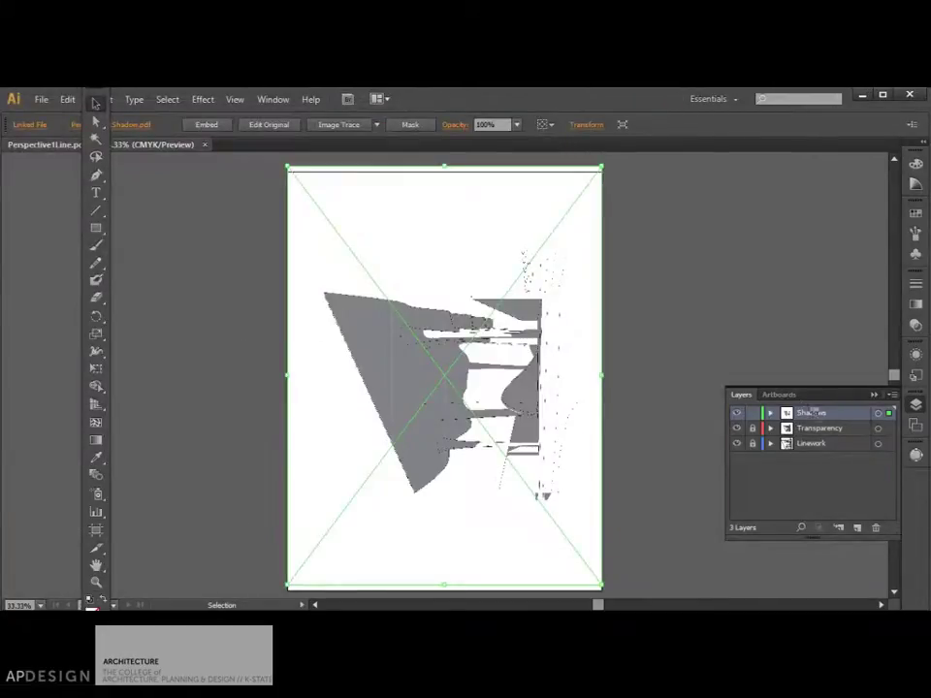
# Step: Stack the layers as Linework, Transparency, Shadows, and nudge both placed PDFs down into alignment with the linework
pyautogui.moveTo(814, 413); pyautogui.dragTo(820, 438)
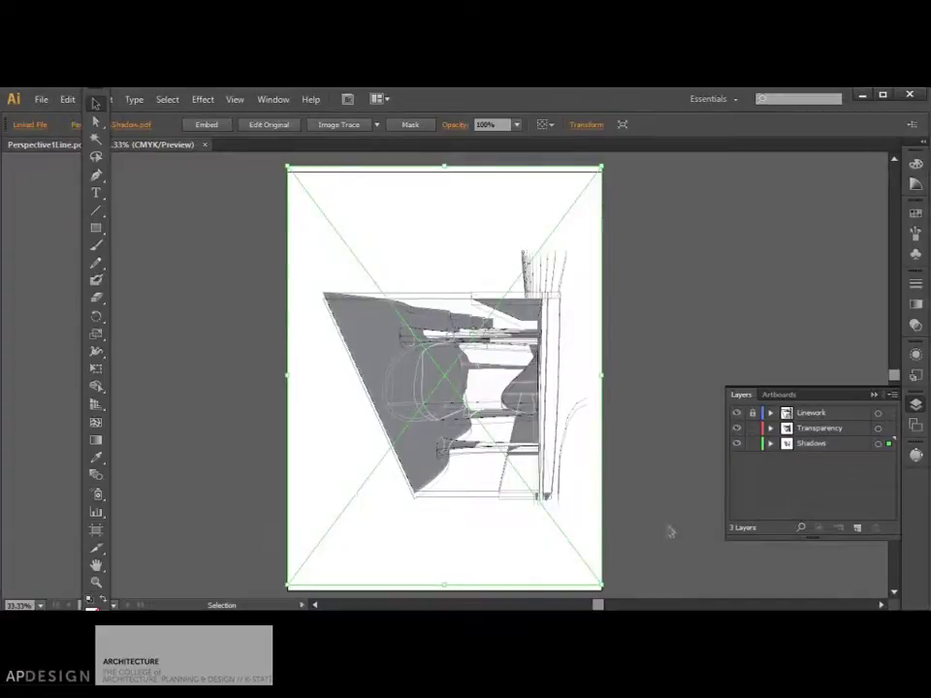
pyautogui.keyDown('shift'); pyautogui.click(543, 534); pyautogui.keyUp('shift')
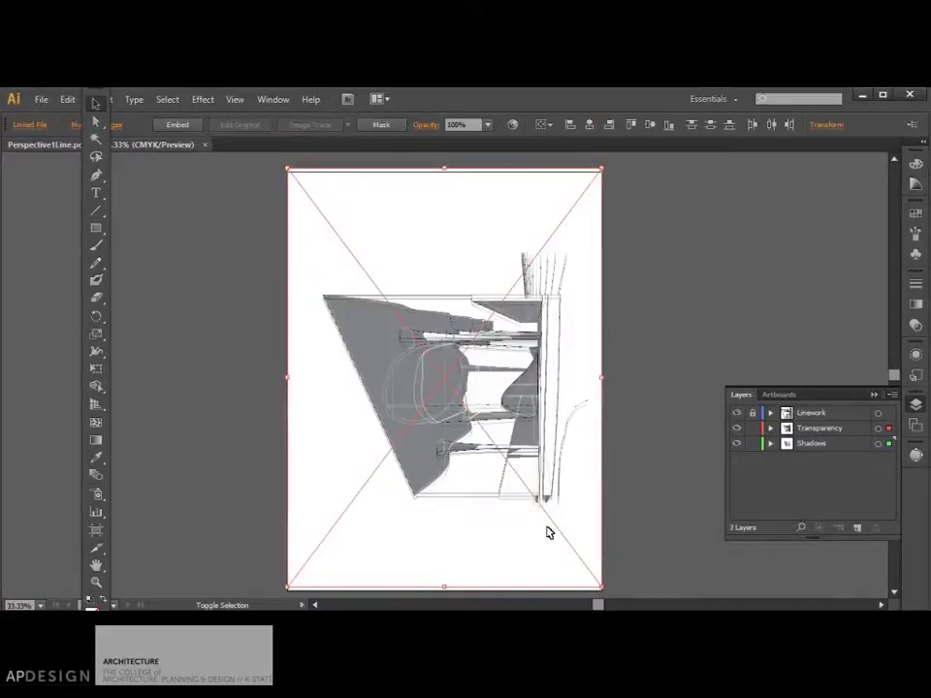
pyautogui.keyDown('alt'); pyautogui.scroll(4, 548, 533); pyautogui.keyUp('alt')
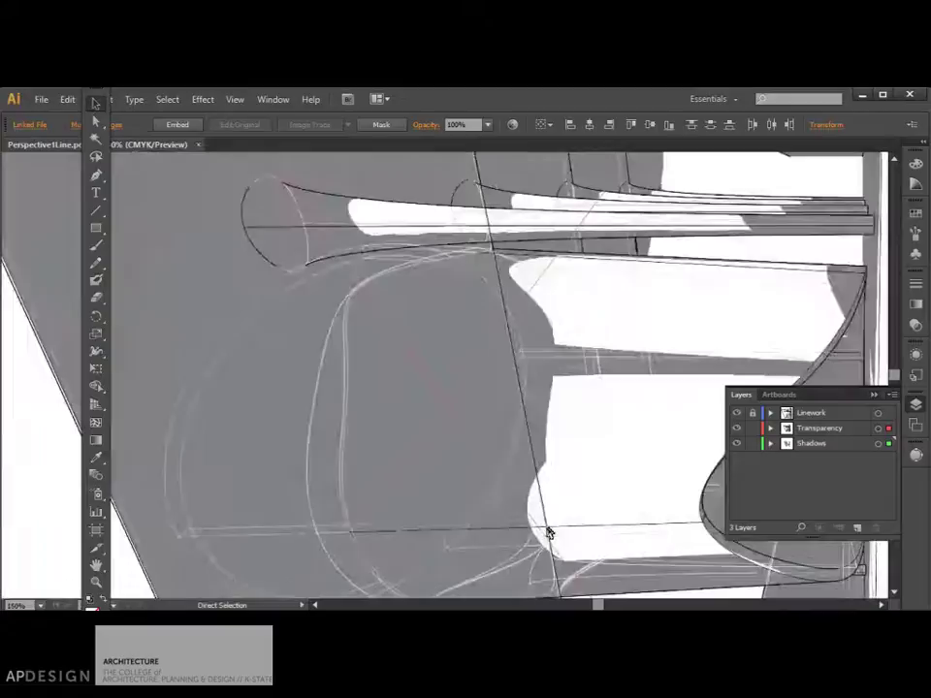
pyautogui.scroll(5, 548, 532)
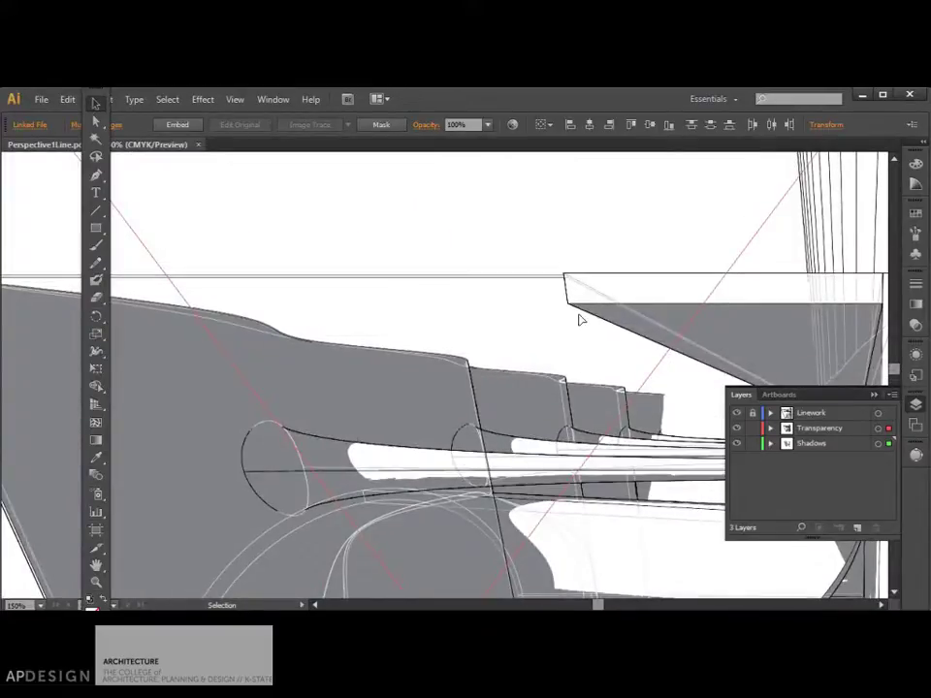
pyautogui.hscroll(5, 580, 320)
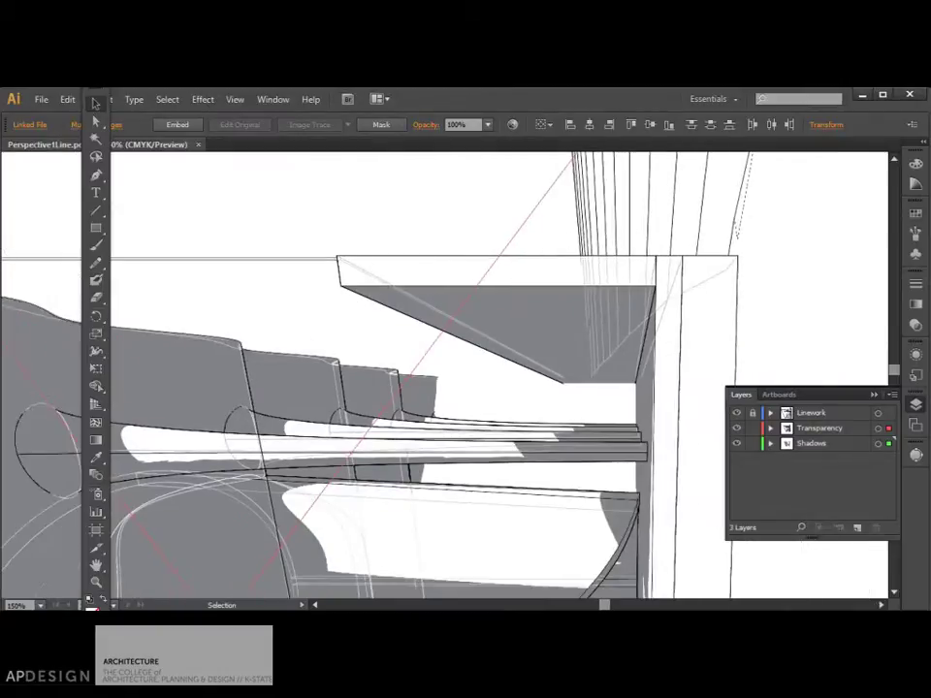
pyautogui.press('a')
pyautogui.press('v')
pyautogui.press('a')
pyautogui.hscroll(-10, 565, 329)
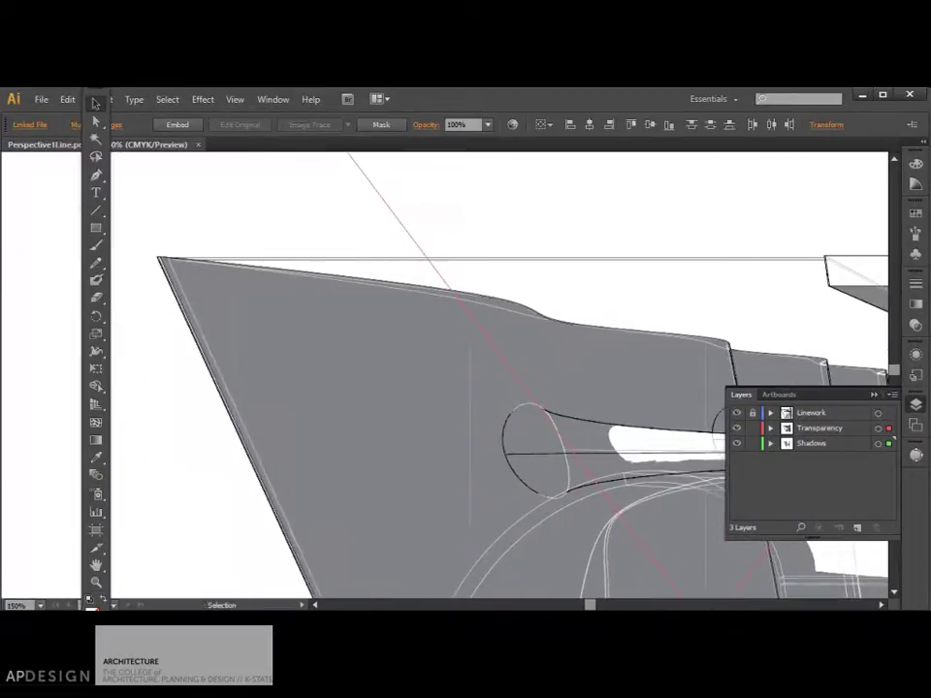
pyautogui.keyDown('ctrl'); pyautogui.hscroll(5, 566, 327); pyautogui.keyUp('ctrl')
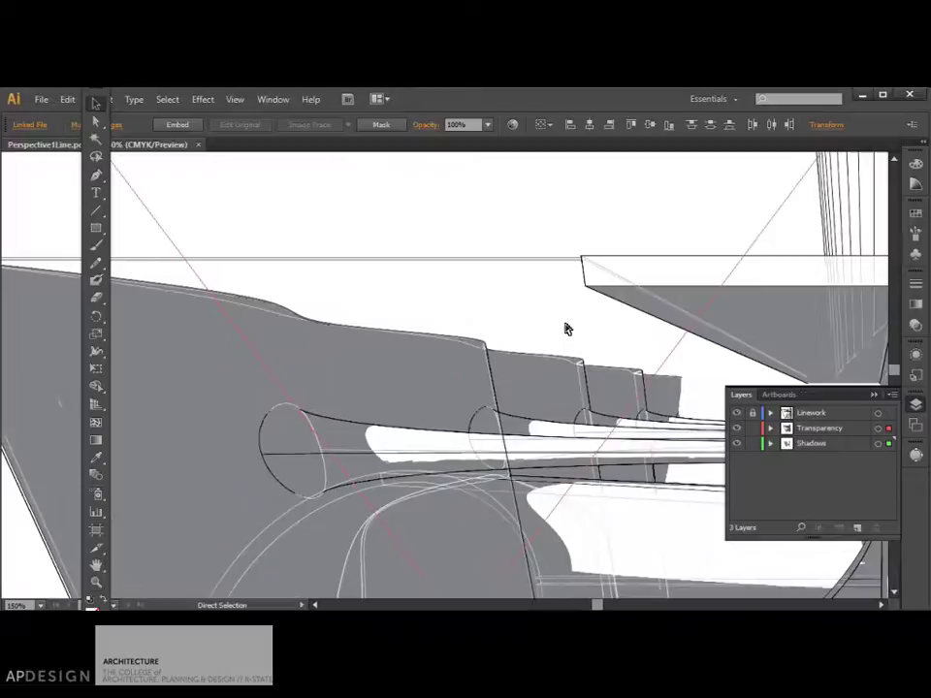
pyautogui.hotkey('ctrl', '-')
pyautogui.hotkey('ctrl', '-')
pyautogui.hotkey('ctrl', '-')
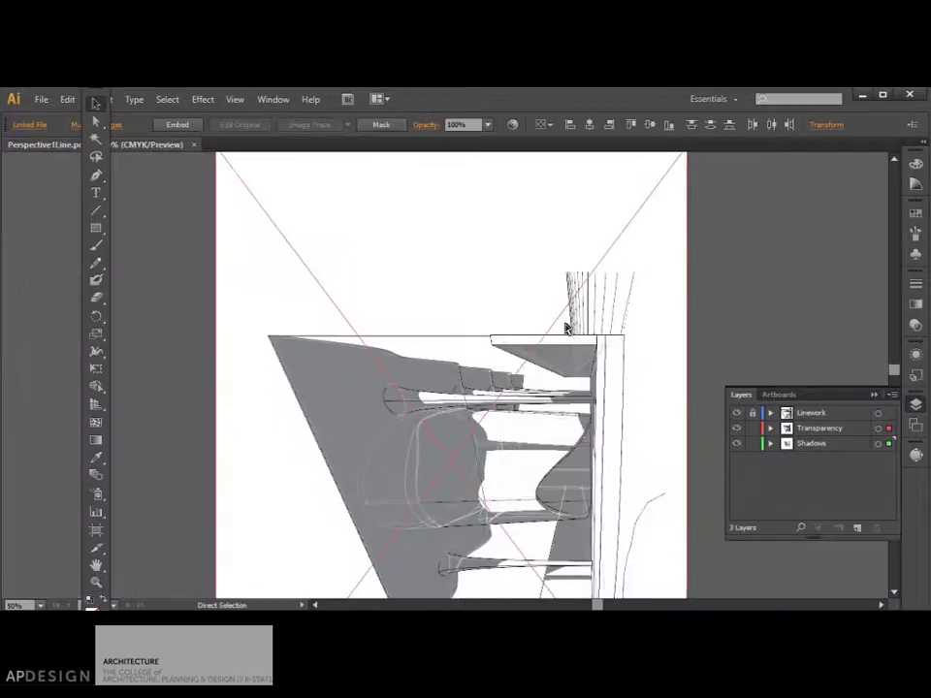
# Step: Unlock the Linework layer and rotate all the artwork 90 degrees clockwise so the perspective stands upright
pyautogui.click(757, 255)
pyautogui.scroll(-3, 758, 256)
pyautogui.hotkey('ctrl', 'a')
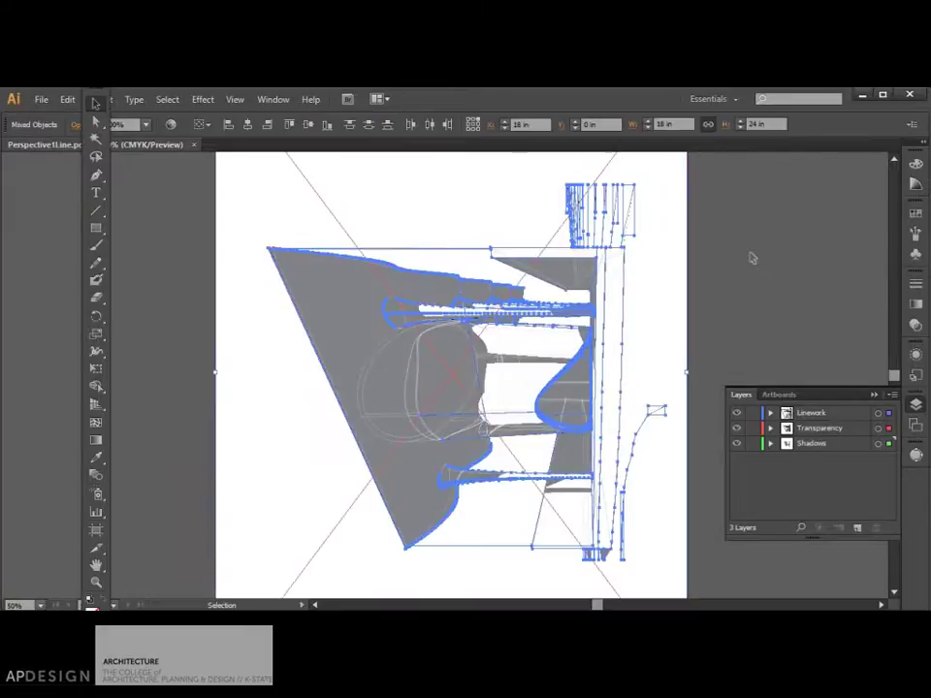
pyautogui.scroll(3, 750, 284)
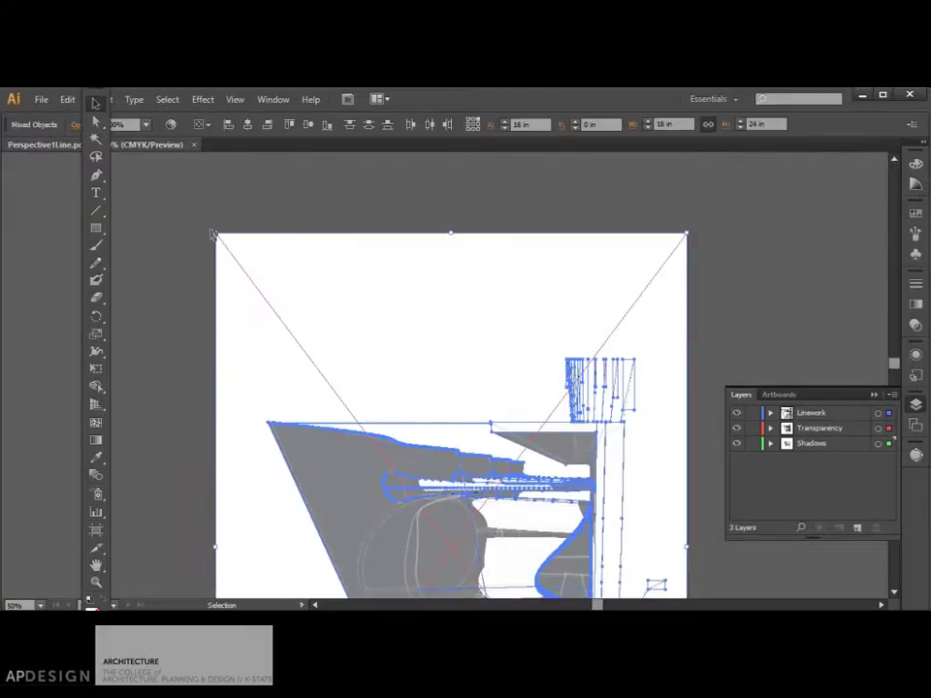
pyautogui.moveTo(209, 227); pyautogui.dragTo(447, 307)
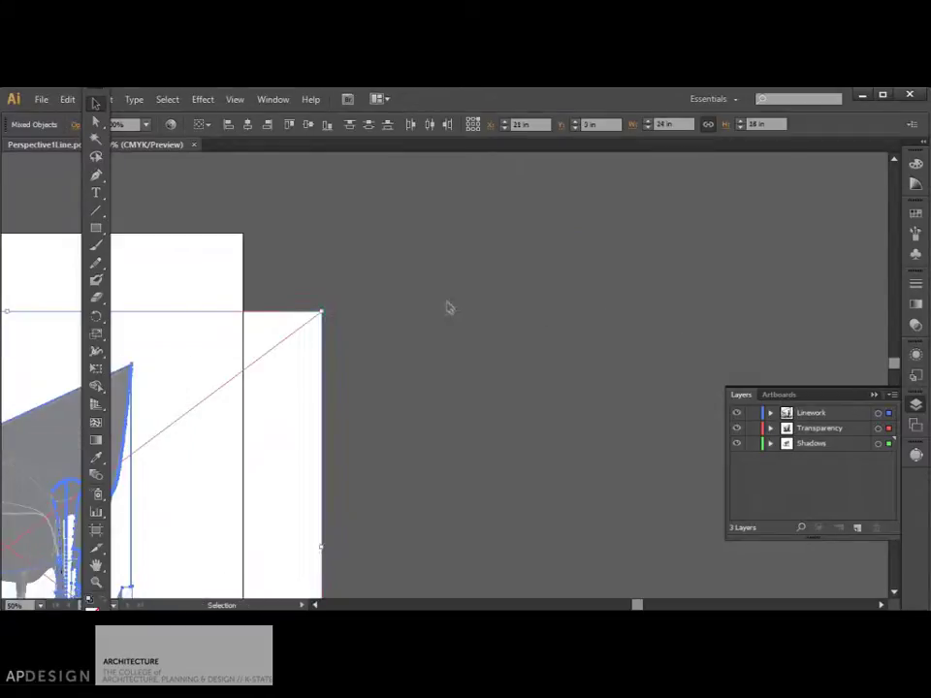
pyautogui.keyDown('ctrl'); pyautogui.hscroll(-9, 451, 313); pyautogui.keyUp('ctrl')
pyautogui.click(137, 520)
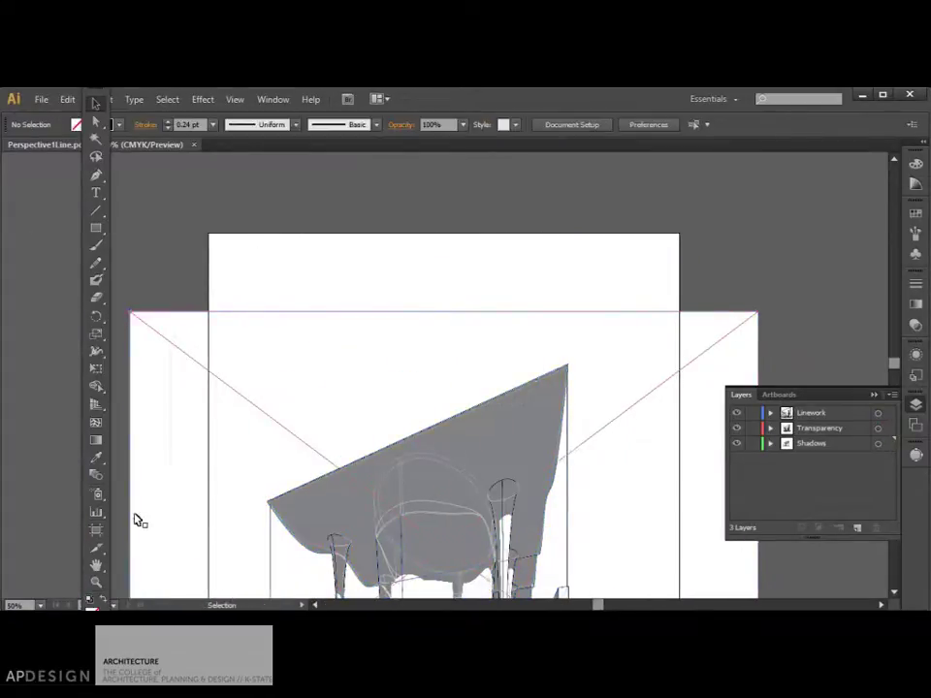
# Step: Resize the artboard to 24 by 18 inches so it matches the edges of the rotated artwork
pyautogui.click(96, 532)
pyautogui.scroll(-3, 259, 325)
pyautogui.scroll(-1, 259, 325)
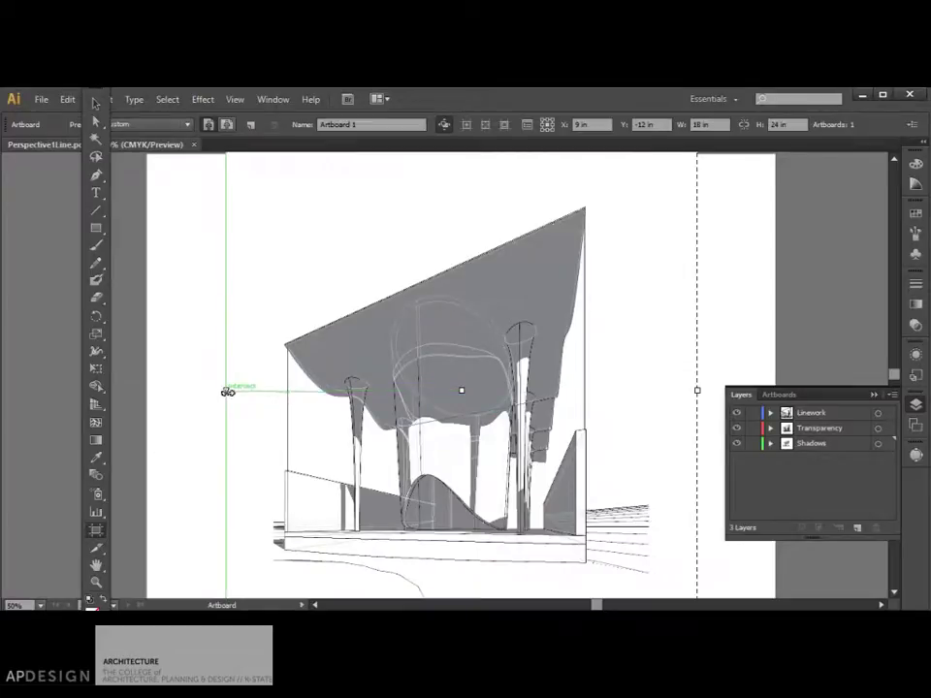
pyautogui.moveTo(226, 390); pyautogui.dragTo(150, 394)
pyautogui.scroll(-3, 189, 395)
pyautogui.scroll(5, 196, 394)
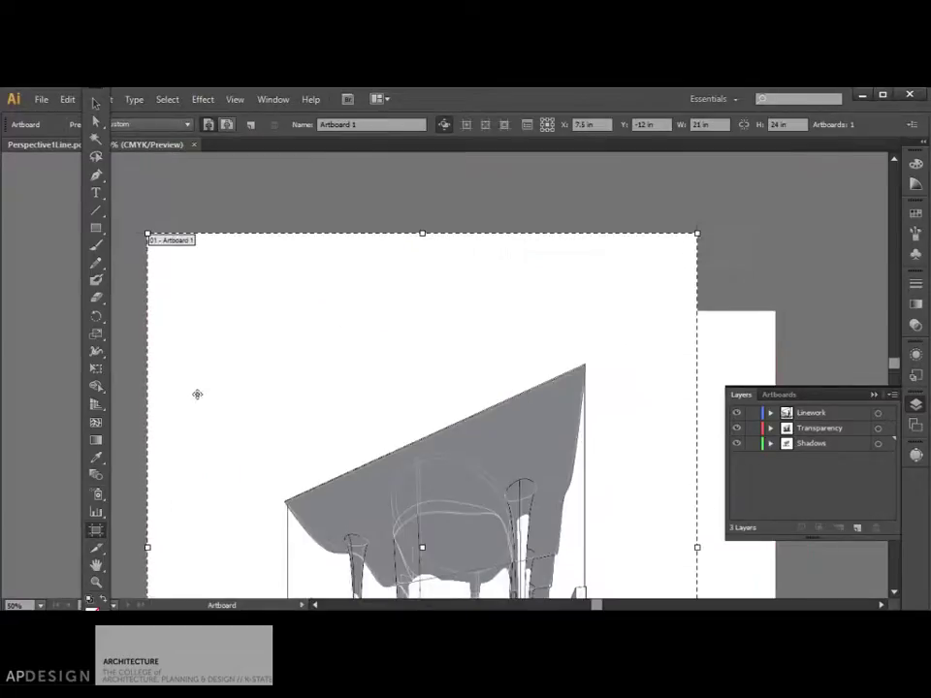
pyautogui.moveTo(696, 232); pyautogui.dragTo(777, 311)
pyautogui.scroll(-8, 756, 305)
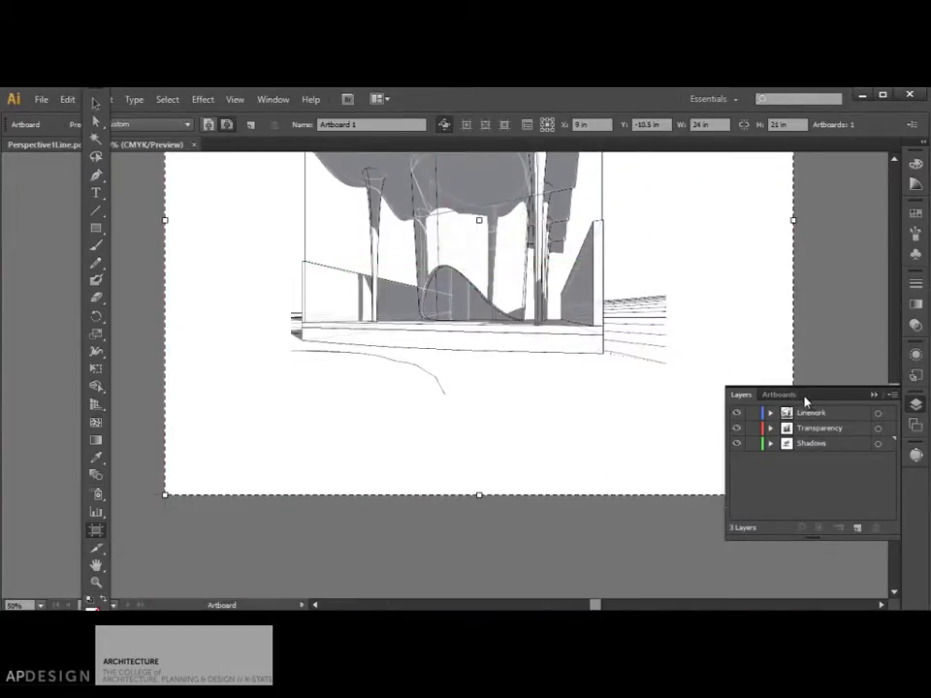
pyautogui.moveTo(804, 398)
pyautogui.mouseDown()
pyautogui.moveTo(827, 418)
pyautogui.moveTo(811, 532)
pyautogui.moveTo(796, 531)
pyautogui.moveTo(793, 363)
pyautogui.moveTo(789, 415)
pyautogui.mouseUp()
pyautogui.scroll(5, 789, 415)
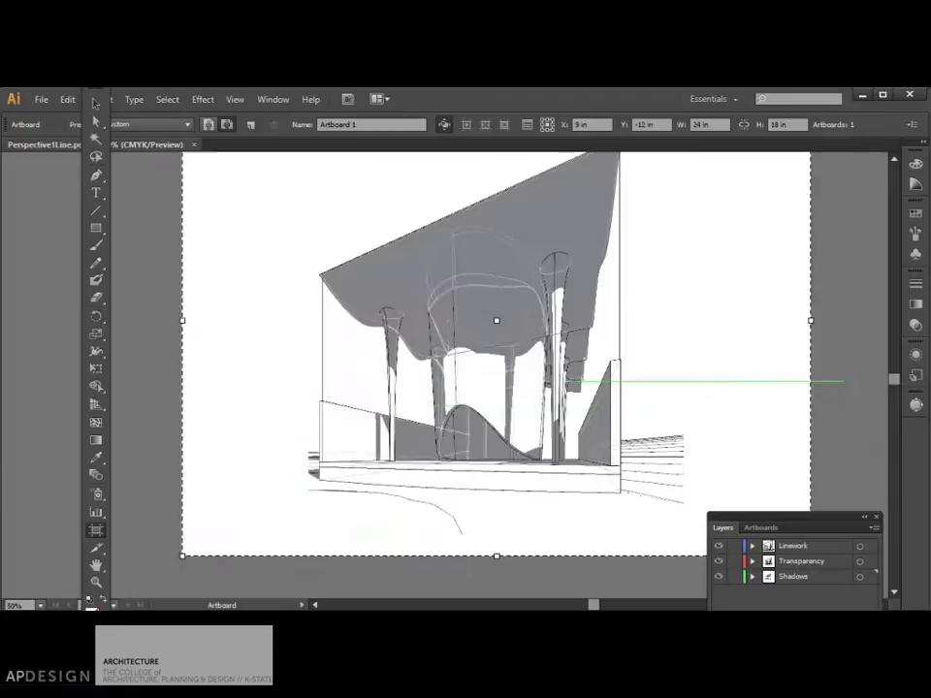
# Step: Leave artboard editing and return to the Selection tool to work on the artwork
pyautogui.click(95, 102)
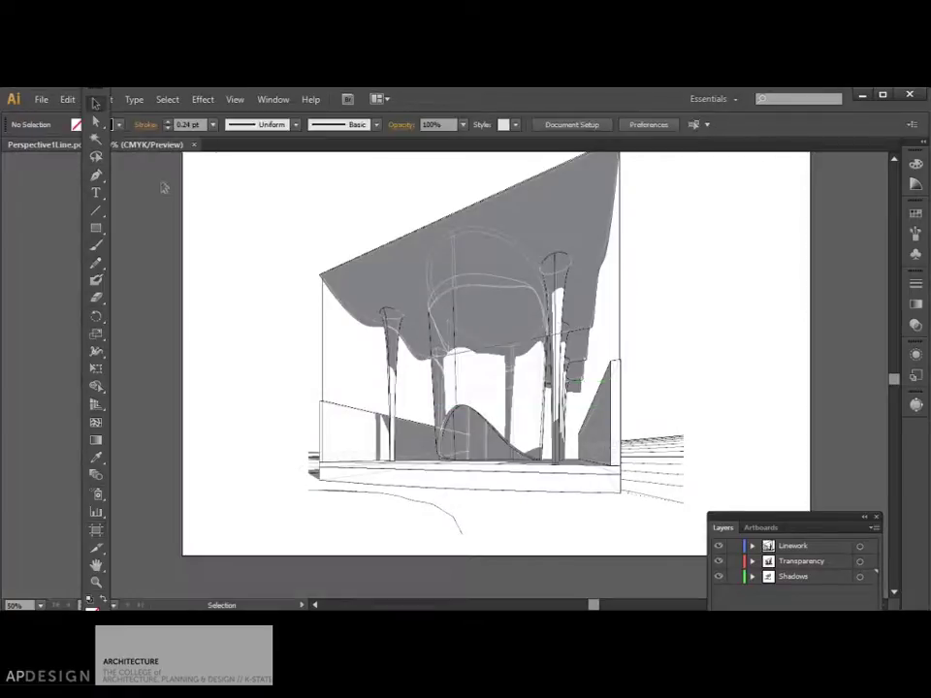
pyautogui.hotkey('ctrl', '-')
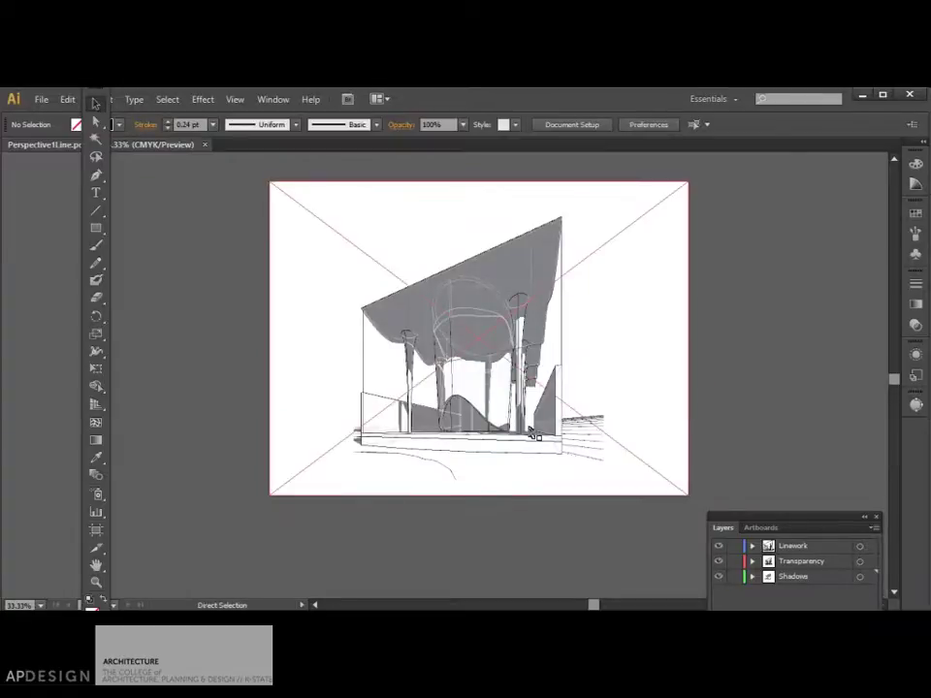
pyautogui.hotkey('ctrl', '+')
pyautogui.hotkey('ctrl', '+')
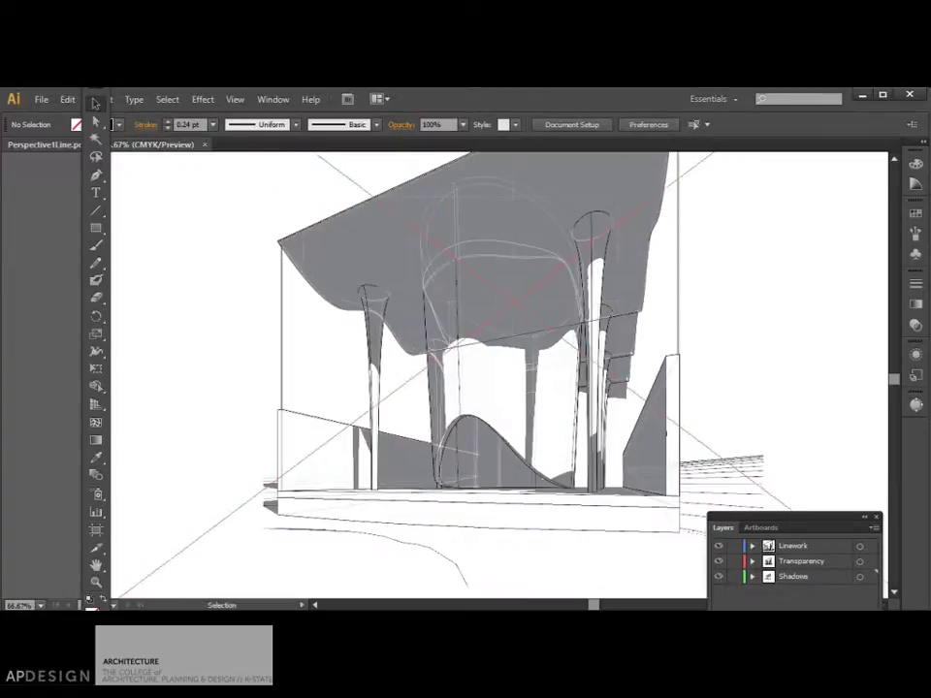
# Step: Highlight the Shadows layer and try to lower its opacity to 40%, followed by 60%, with nothing selected
pyautogui.click(788, 577)
pyautogui.moveTo(835, 523); pyautogui.dragTo(825, 408)
pyautogui.hotkey('ctrl', 'shift', 'i')
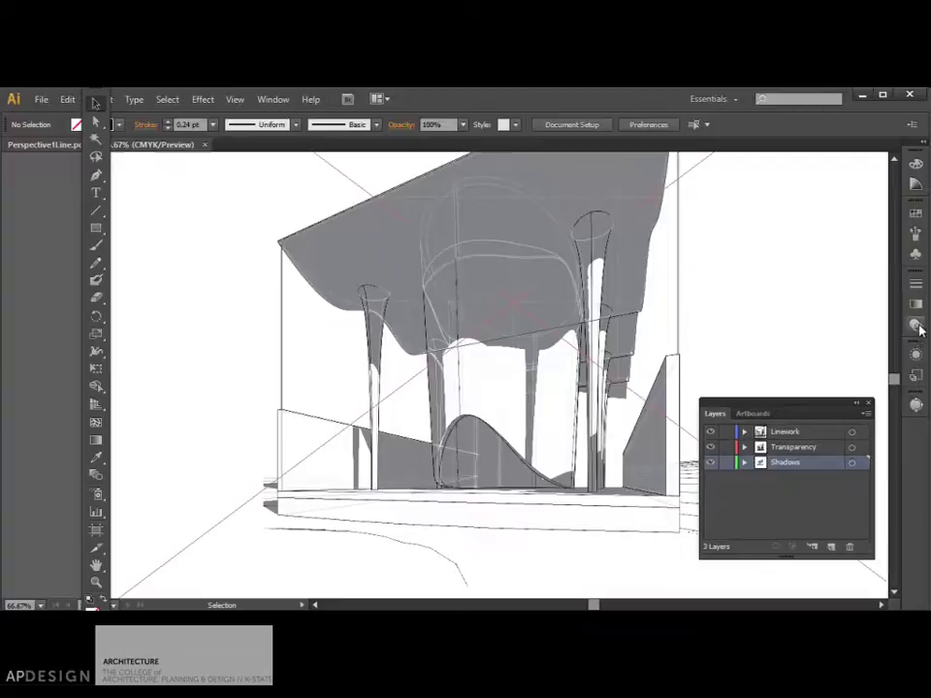
pyautogui.click(917, 326)
pyautogui.click(889, 292)
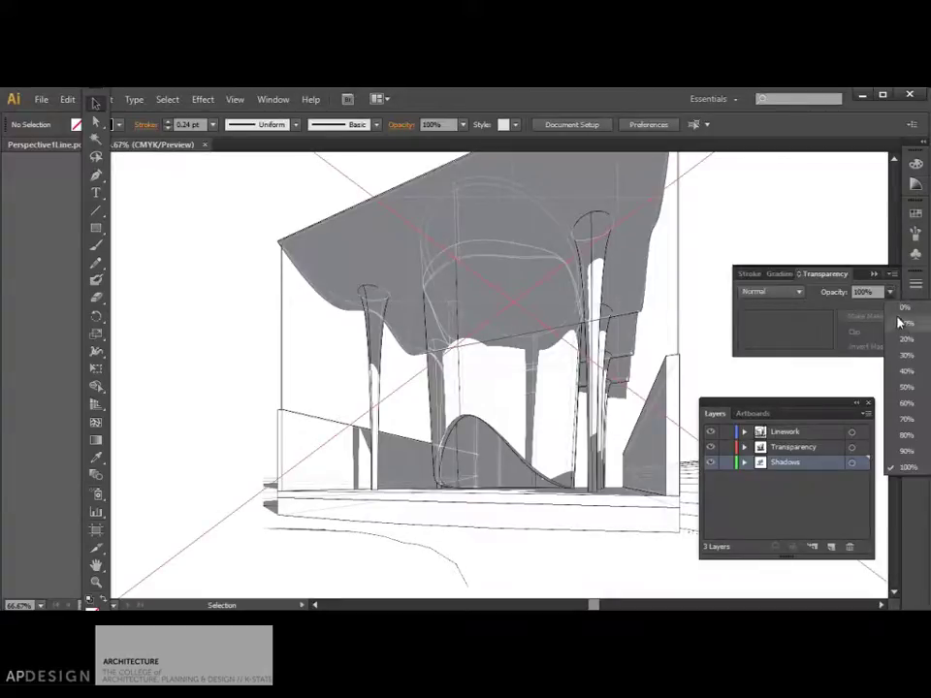
pyautogui.click(906, 371)
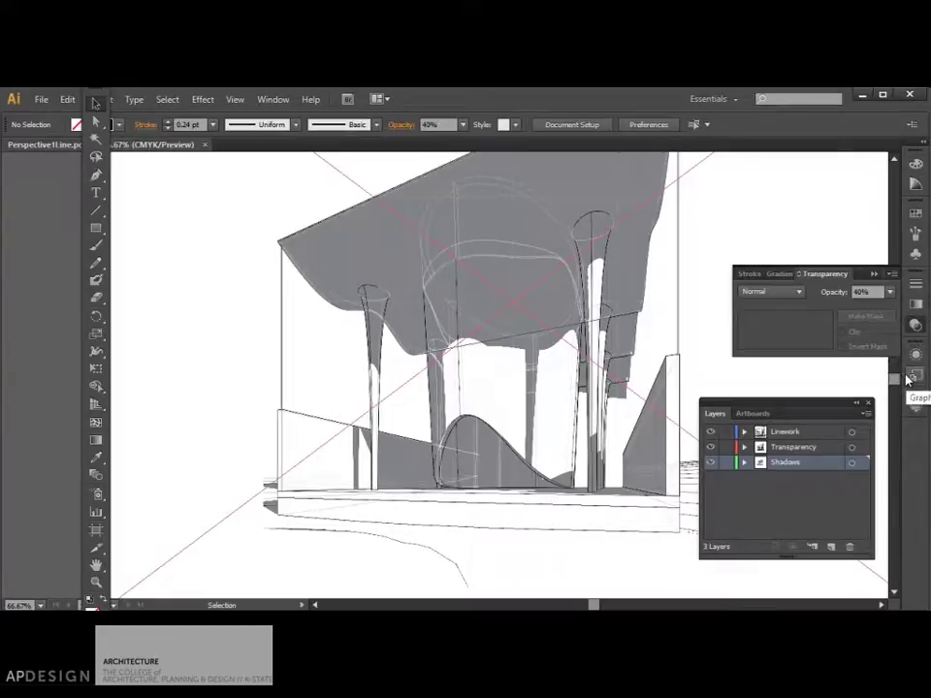
pyautogui.click(888, 300)
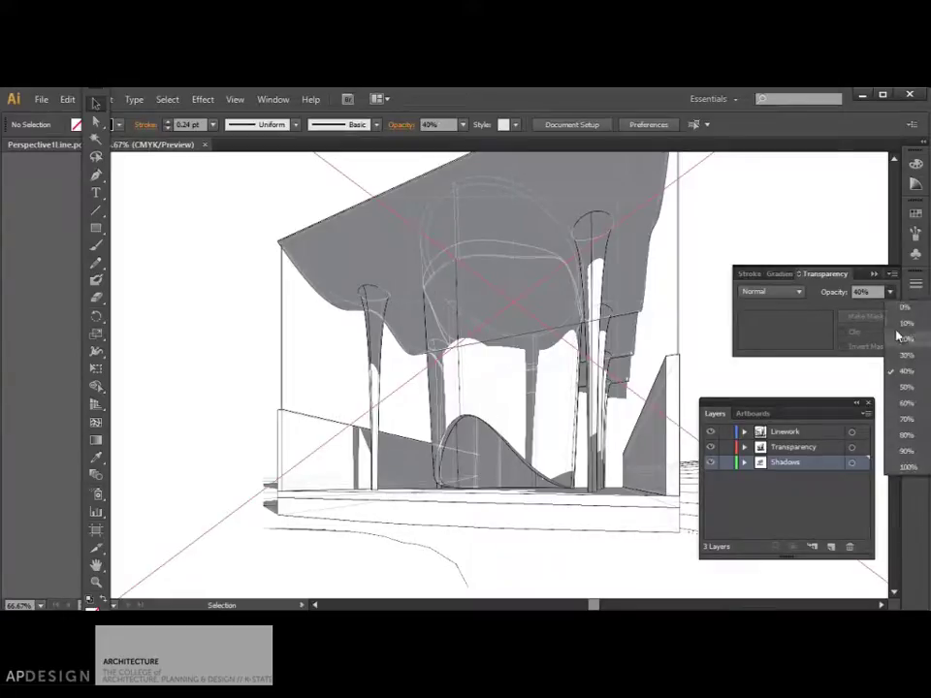
pyautogui.click(905, 411)
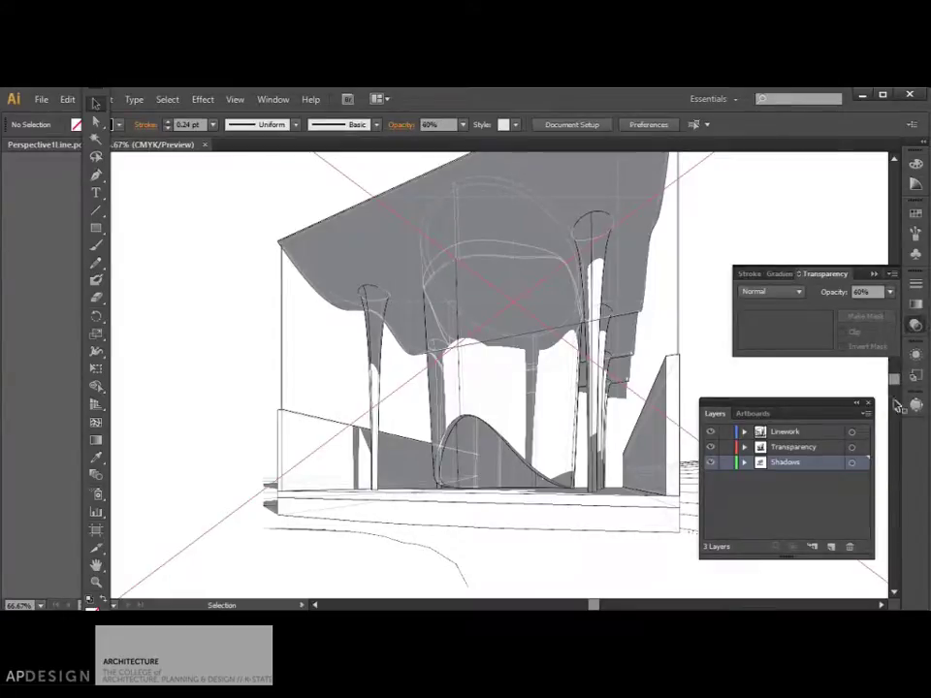
# Step: Highlight the Transparency layer and try the Multiply blending mode on it
pyautogui.click(793, 447)
pyautogui.click(799, 292)
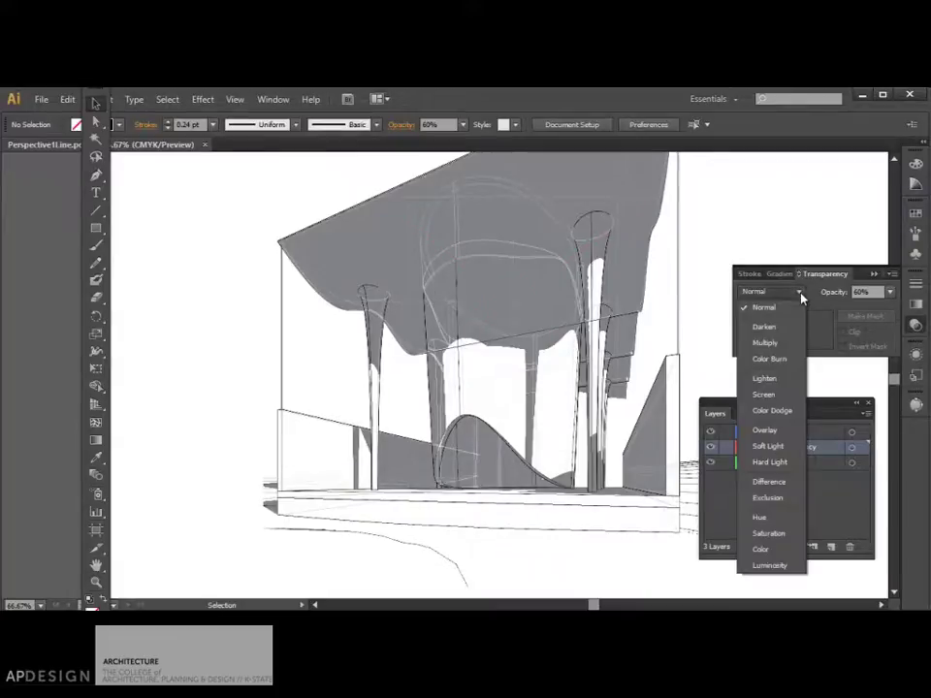
pyautogui.click(771, 343)
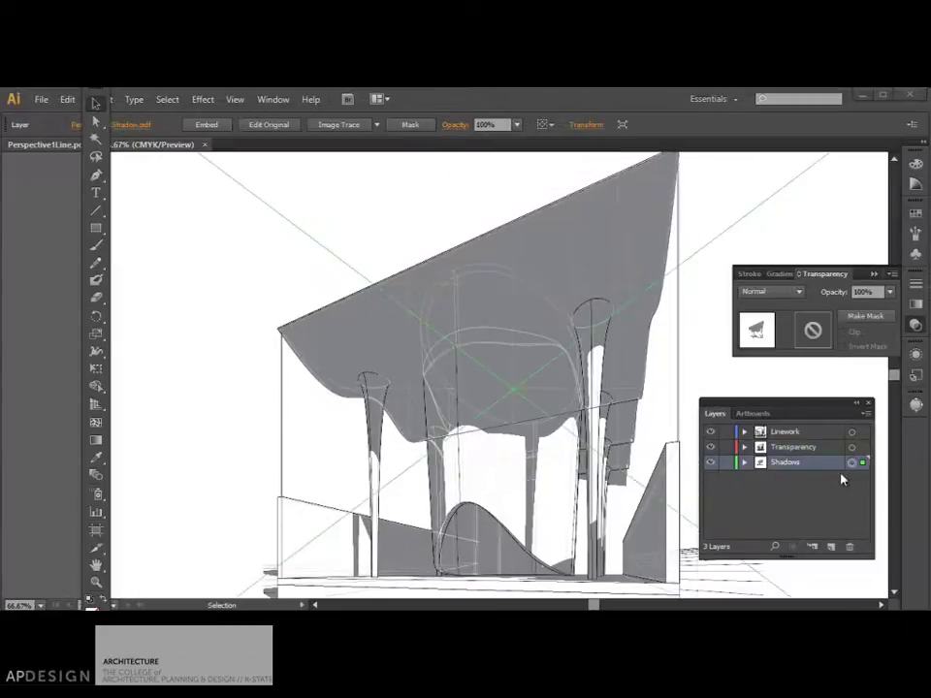
# Step: Reduce the opacity of the artwork on the targeted Shadows layer to 50%
pyautogui.click(842, 500)
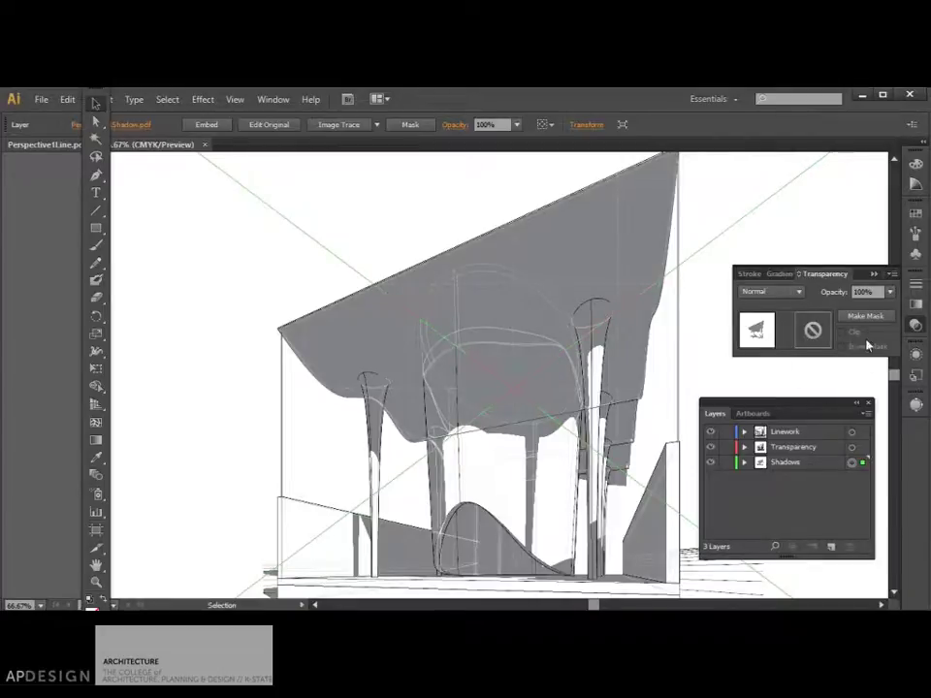
pyautogui.click(890, 292)
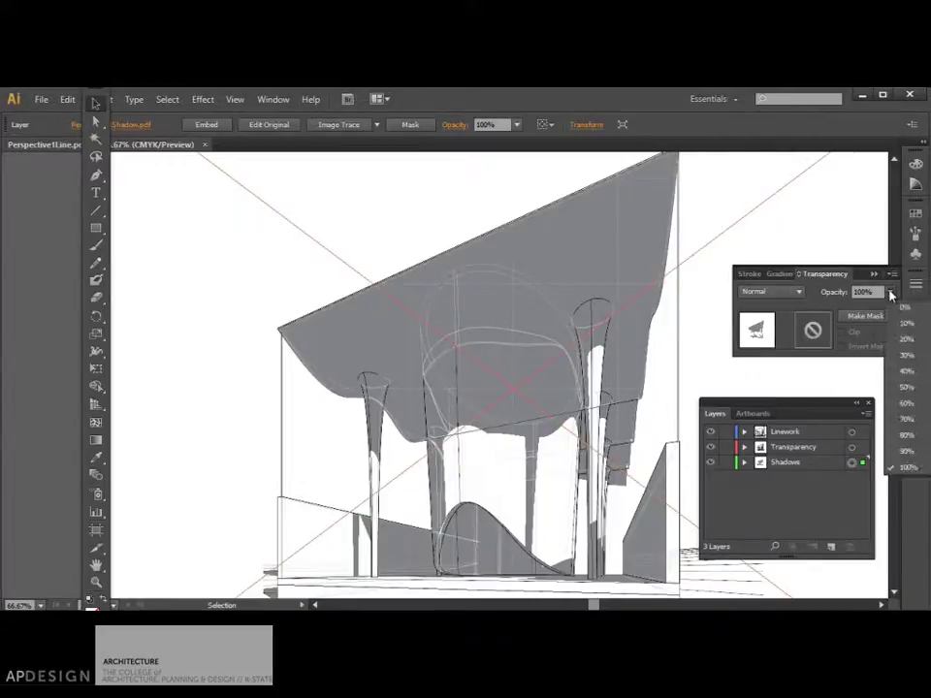
pyautogui.click(901, 388)
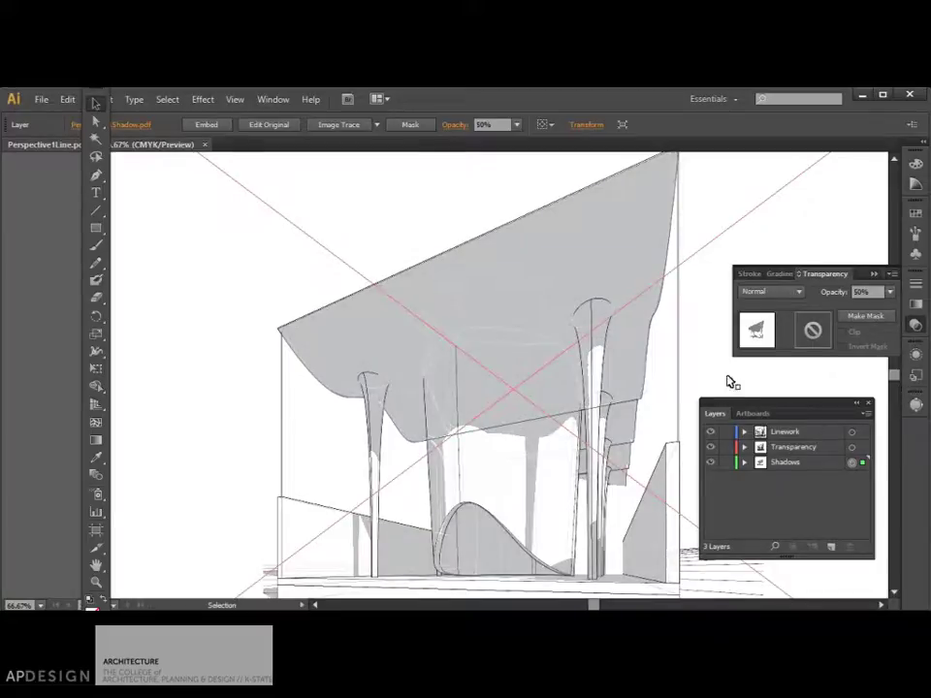
# Step: Examine the lightened shadows across the perspective and target the Linework layer to check which paths it holds
pyautogui.click(762, 393)
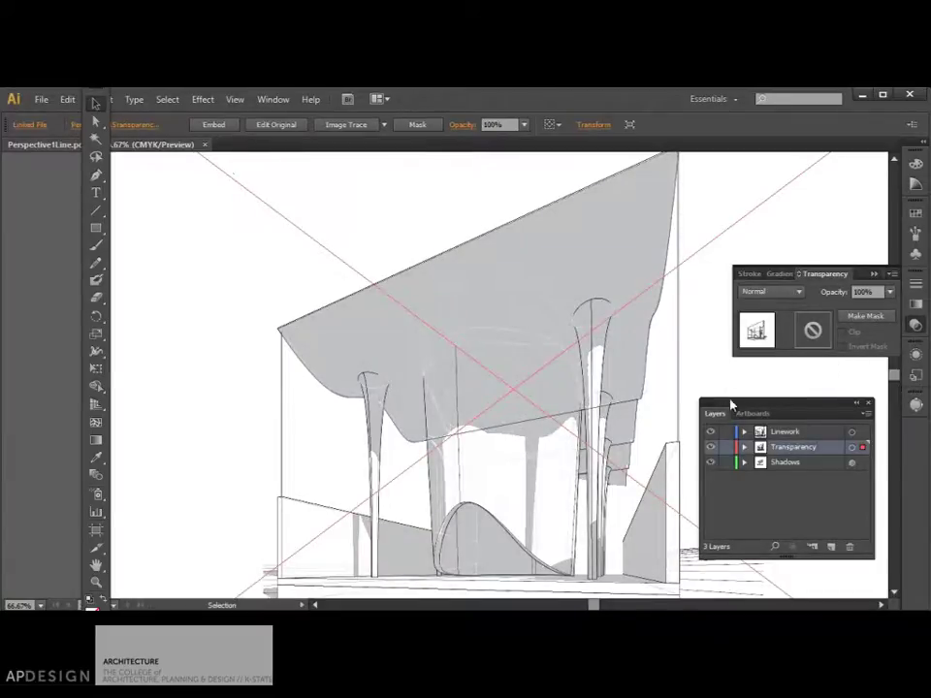
pyautogui.scroll(-3, 723, 410)
pyautogui.scroll(-3, 542, 387)
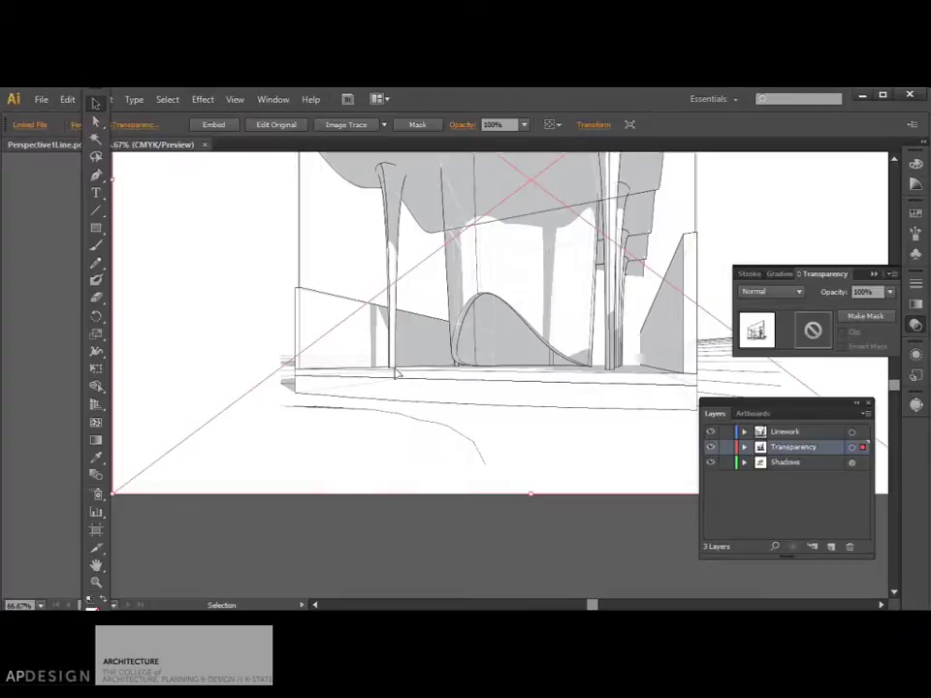
pyautogui.scroll(4, 261, 288)
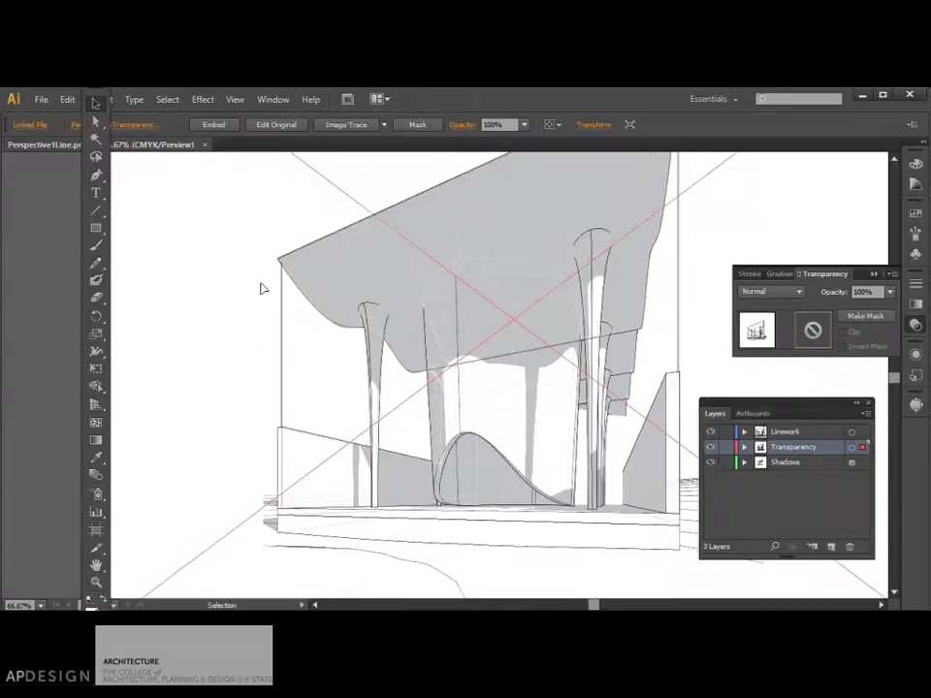
pyautogui.click(852, 434)
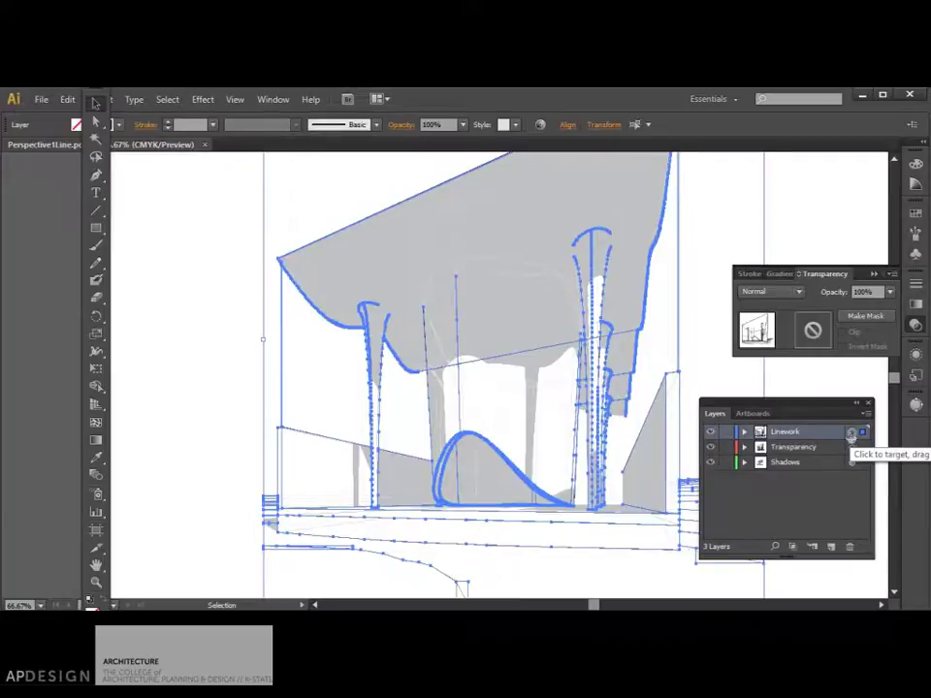
pyautogui.click(708, 333)
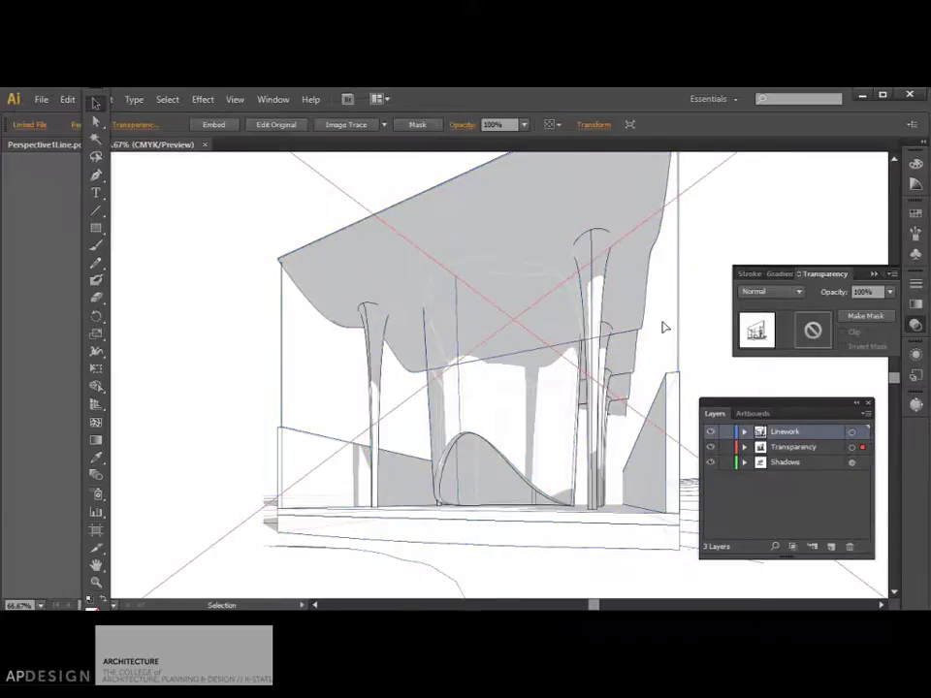
# Step: Select the long sloping lower roof edge and cut its path with the Scissors tool at the column near its lower end
pyautogui.hotkey('ctrl', '+')
pyautogui.hotkey('ctrl', '+')
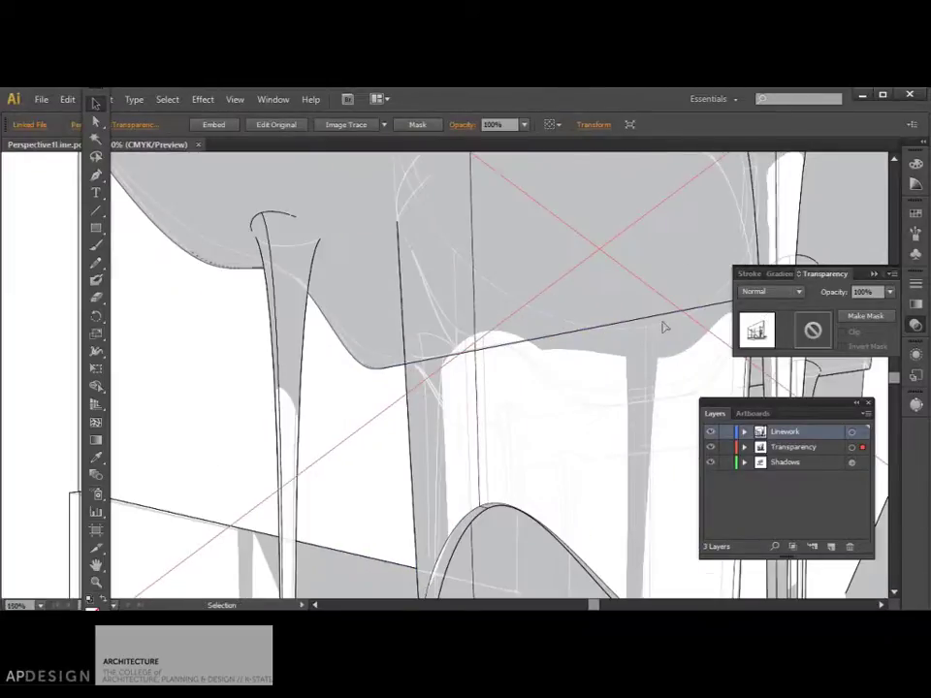
pyautogui.click(600, 333)
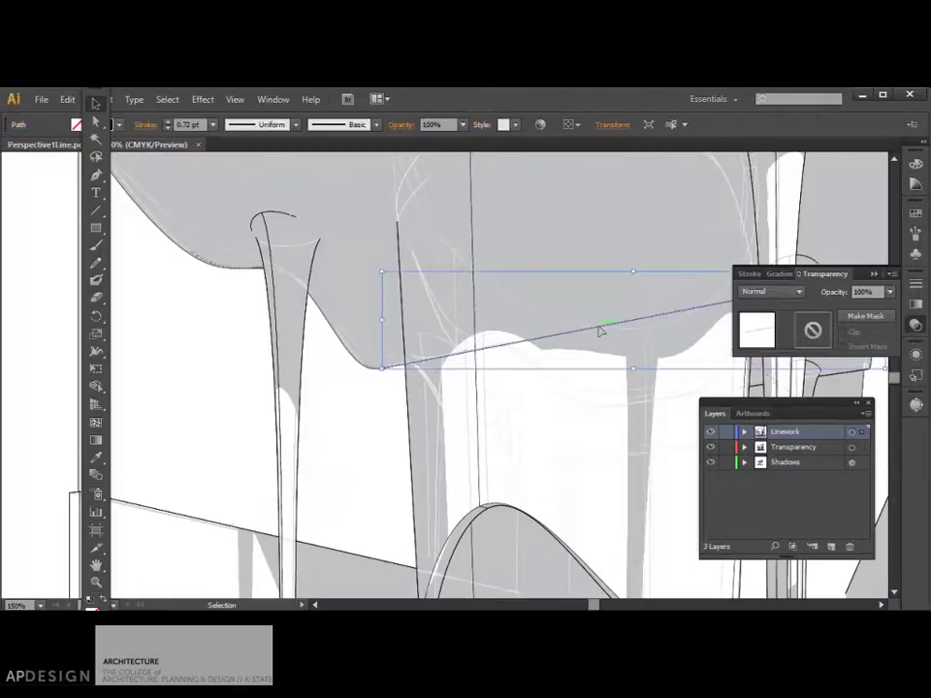
pyautogui.scroll(-2, 600, 332)
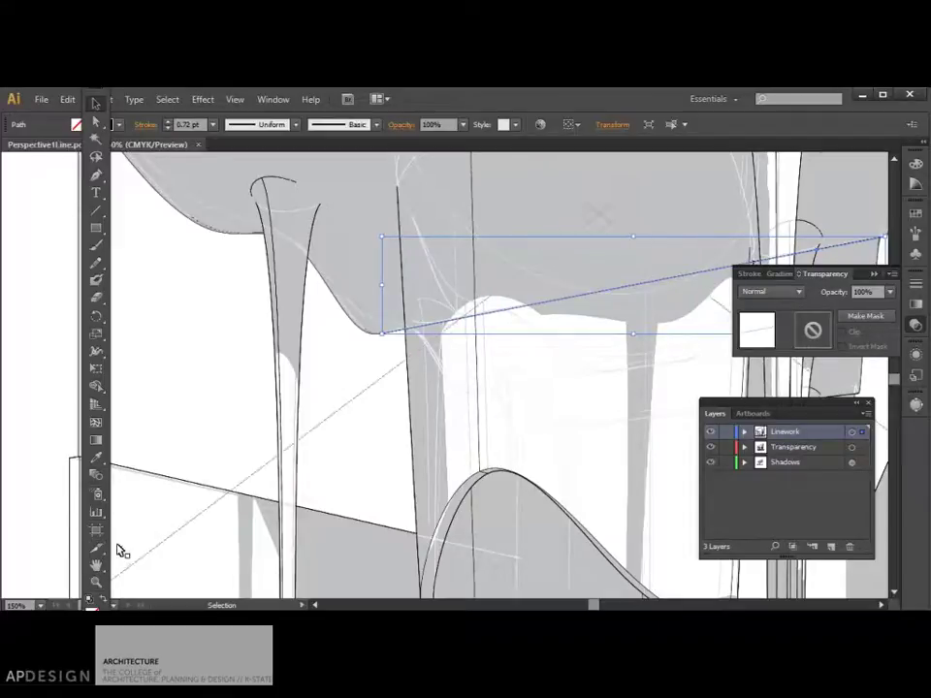
pyautogui.hotkey('shift', 'e')
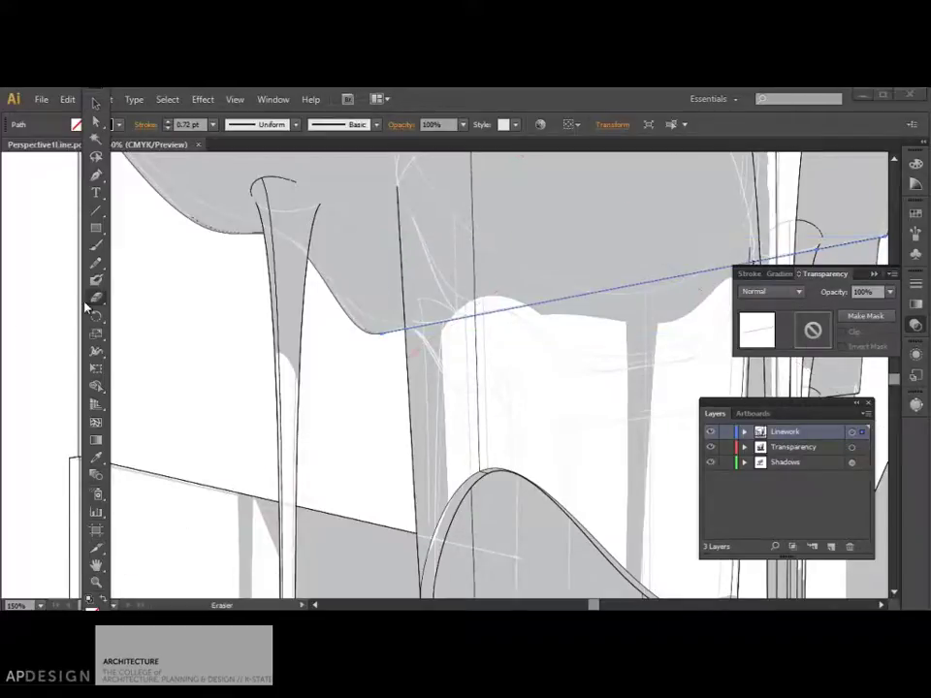
pyautogui.moveTo(103, 303); pyautogui.dragTo(140, 314)
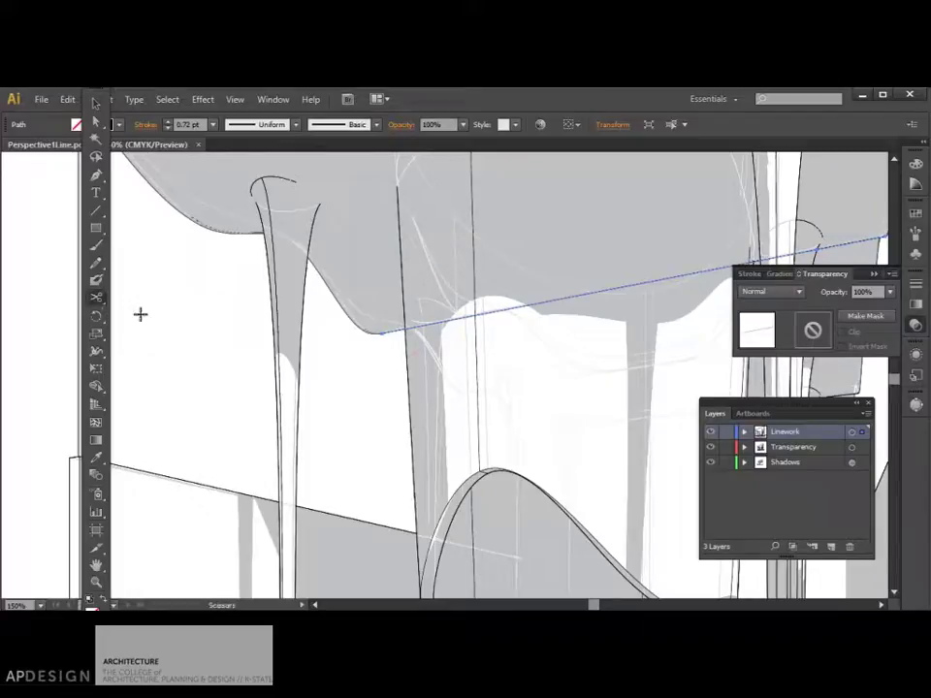
pyautogui.click(407, 329)
pyautogui.click(408, 327)
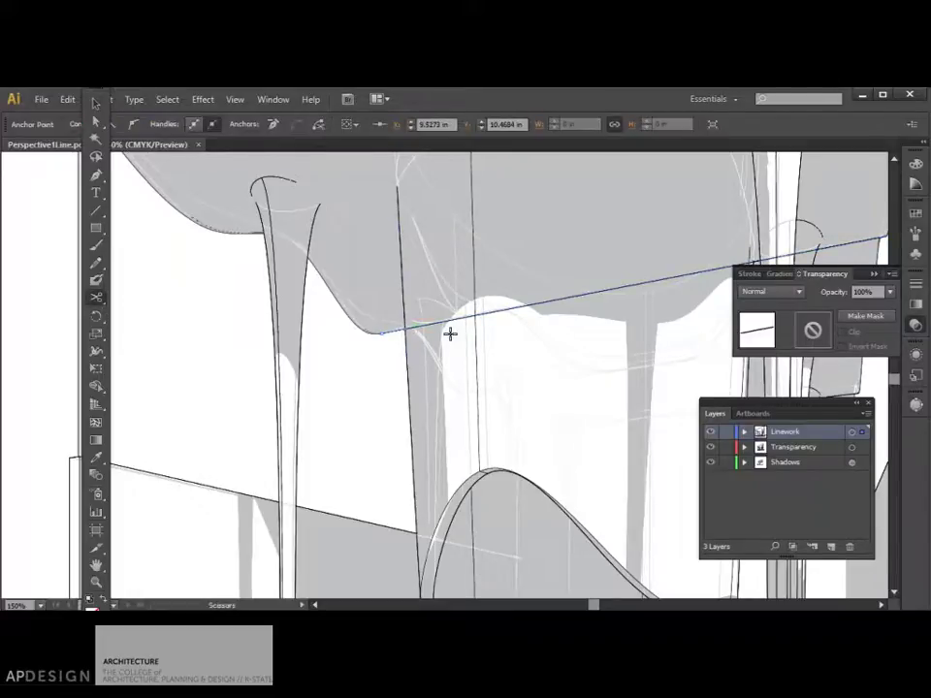
# Step: Cut the sloping roof edge at the column near its upper end to isolate the span between, and clear the path selection
pyautogui.hscroll(5, 796, 249)
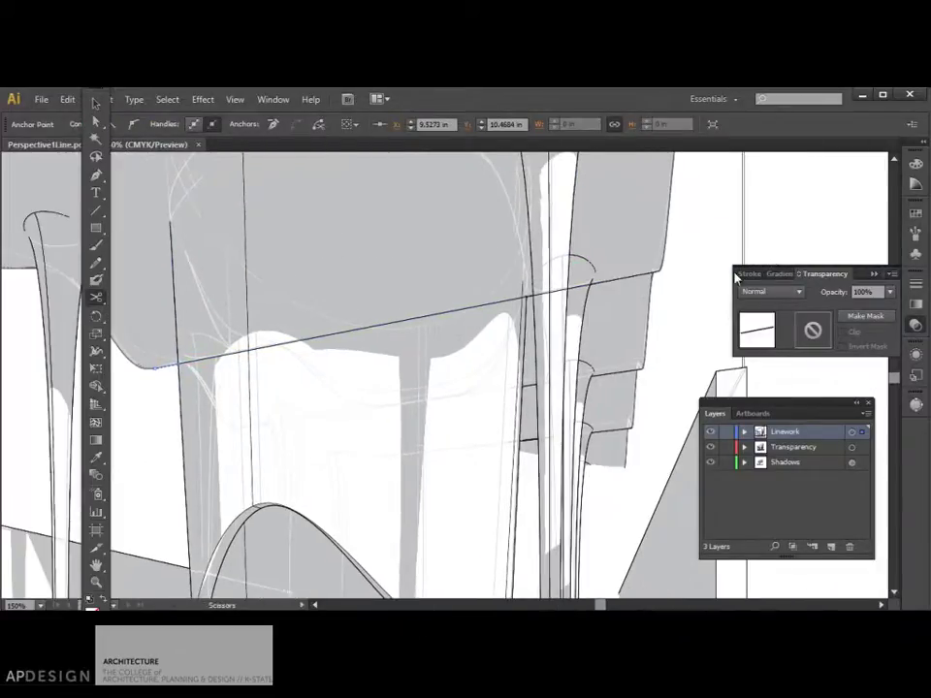
pyautogui.click(588, 282)
pyautogui.click(408, 319)
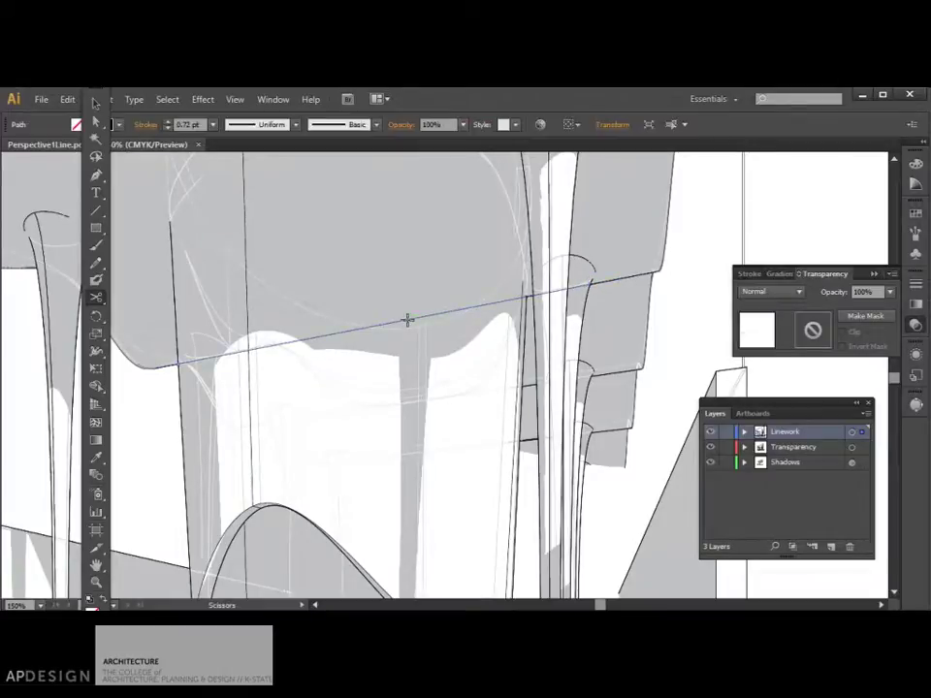
pyautogui.hscroll(-3, 382, 323)
pyautogui.hotkey('ctrl', 'shift', 'a')
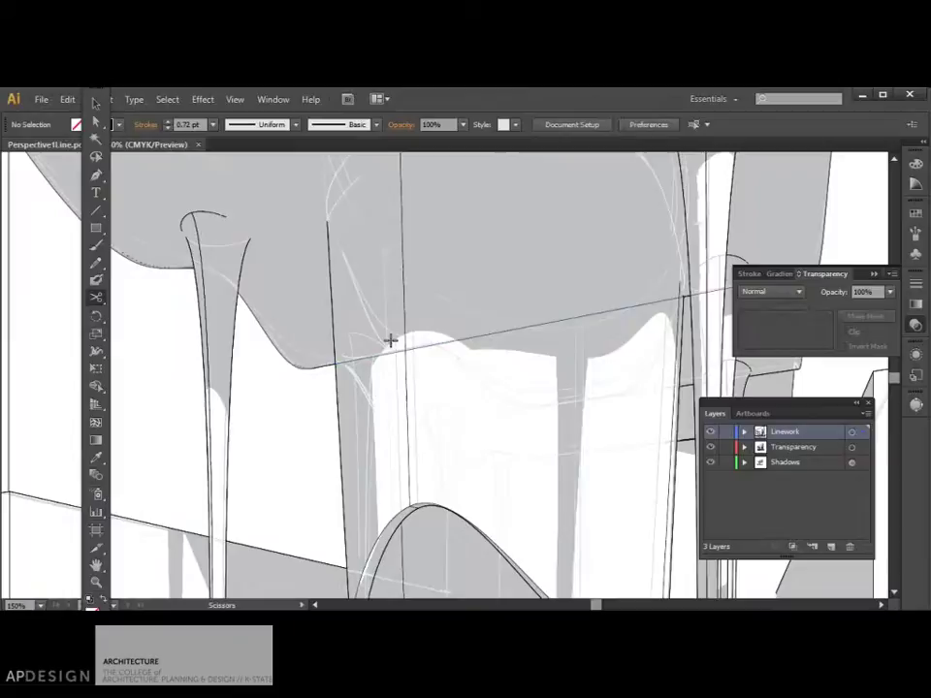
pyautogui.click(95, 102)
pyautogui.click(472, 343)
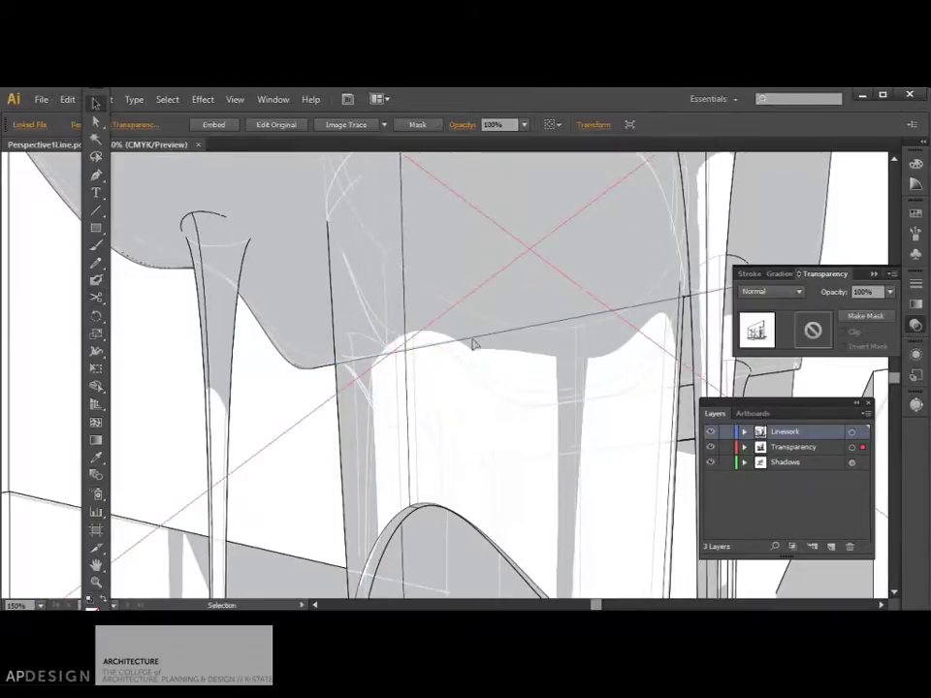
# Step: Select the sloping wall-top line beside the curved form and extend the selection to all paths with the same fill and stroke
pyautogui.scroll(-4, 480, 349)
pyautogui.hscroll(2, 493, 353)
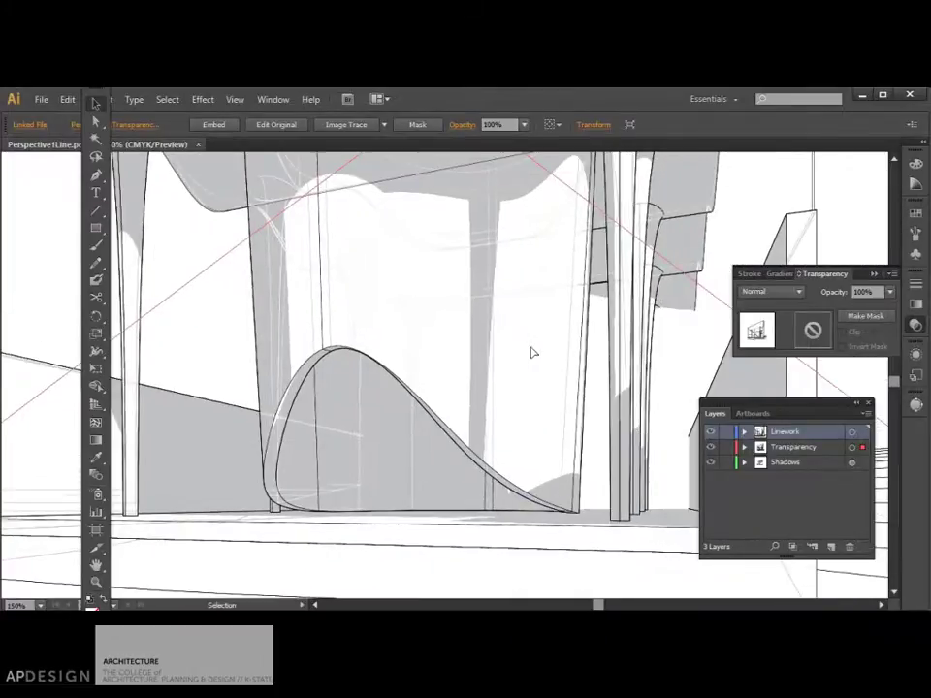
pyautogui.scroll(-1, 531, 353)
pyautogui.click(233, 387)
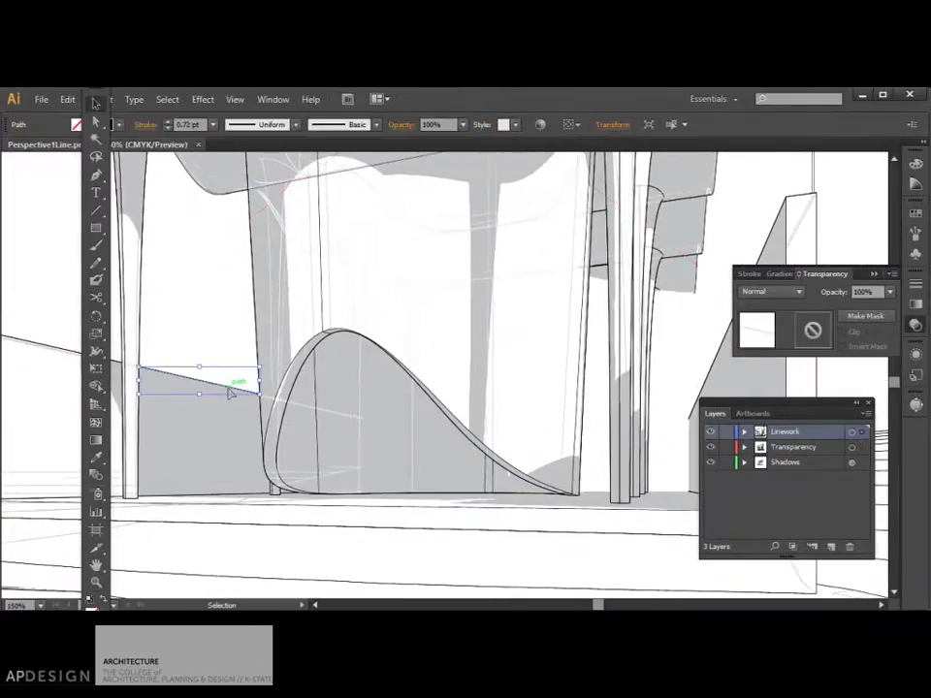
pyautogui.click(170, 99)
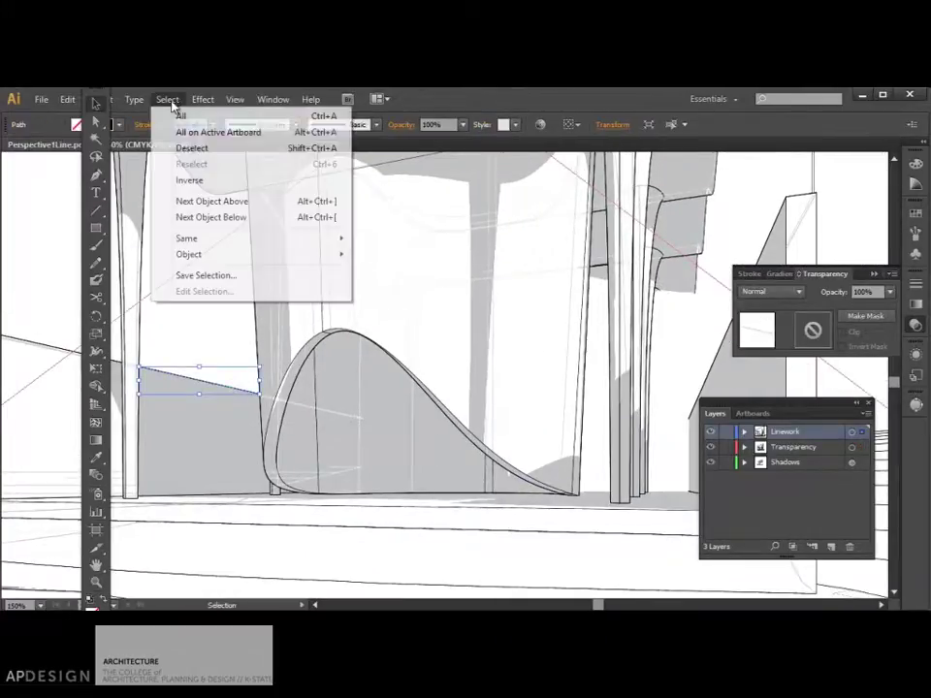
pyautogui.moveTo(306, 238)
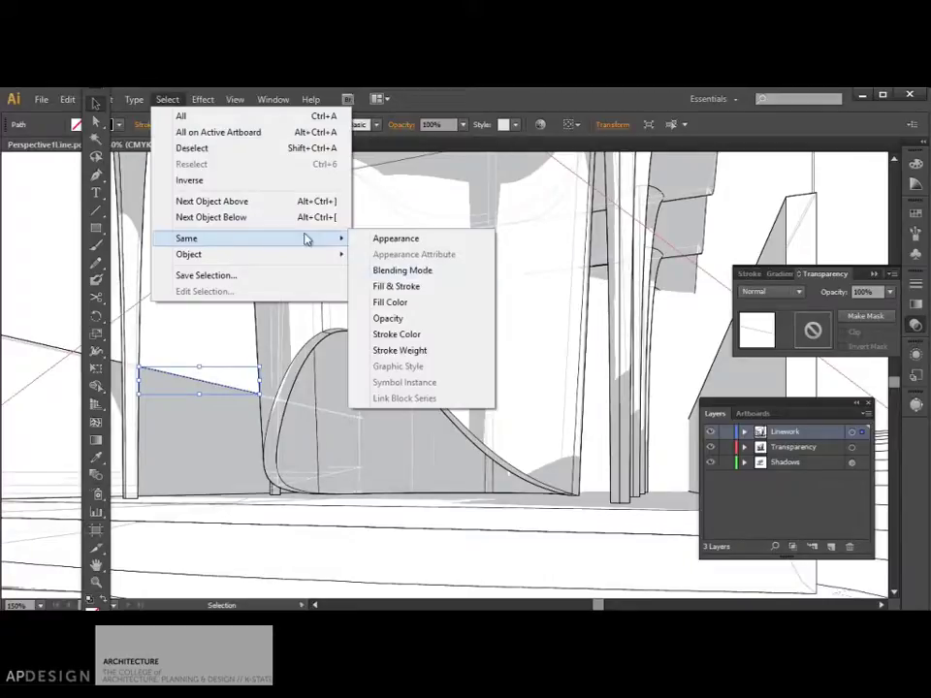
pyautogui.click(414, 289)
pyautogui.keyDown('alt'); pyautogui.scroll(3, 452, 306); pyautogui.keyUp('alt')
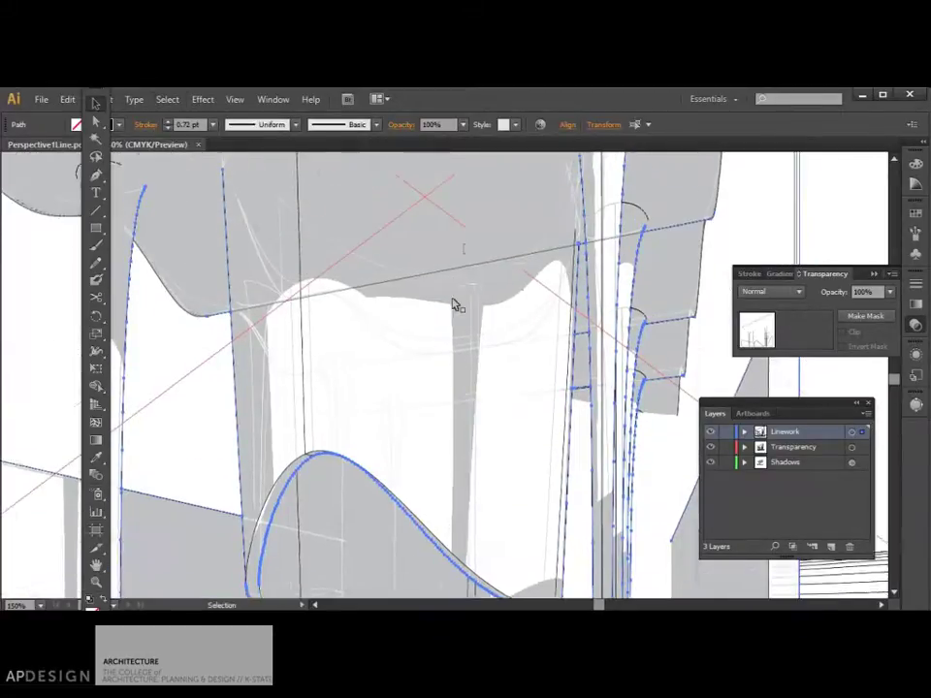
pyautogui.keyDown('ctrl'); pyautogui.hscroll(5, 452, 306); pyautogui.keyUp('ctrl')
pyautogui.keyDown('alt'); pyautogui.scroll(3, 450, 306); pyautogui.keyUp('alt')
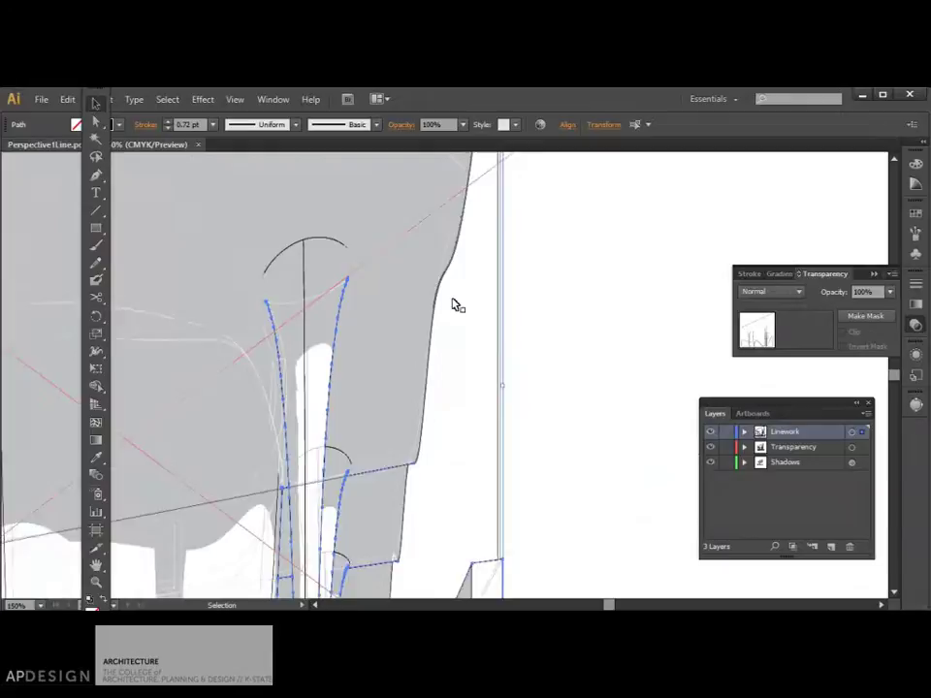
pyautogui.scroll(5, 449, 306)
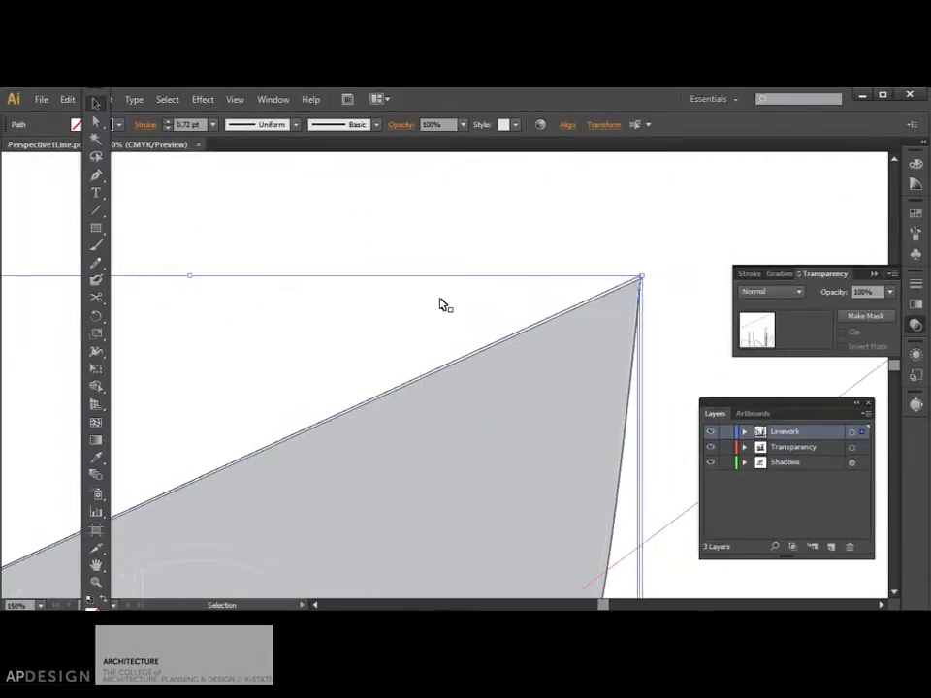
# Step: Try a 4 pt stroke weight on the selected linework paths and reduce it to 2 pt
pyautogui.scroll(-2, 445, 305)
pyautogui.click(205, 124)
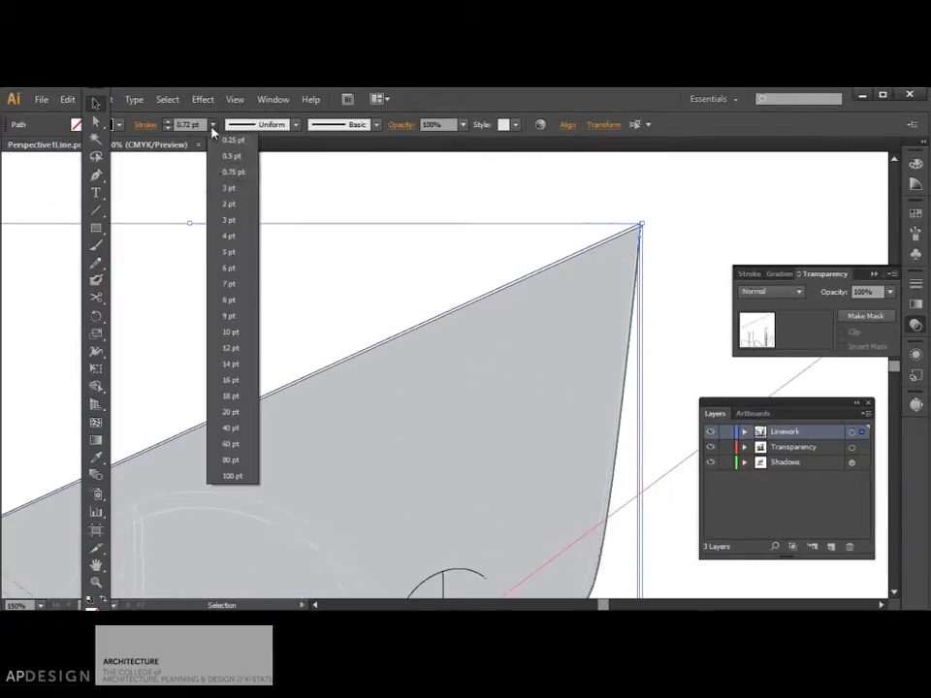
pyautogui.click(241, 236)
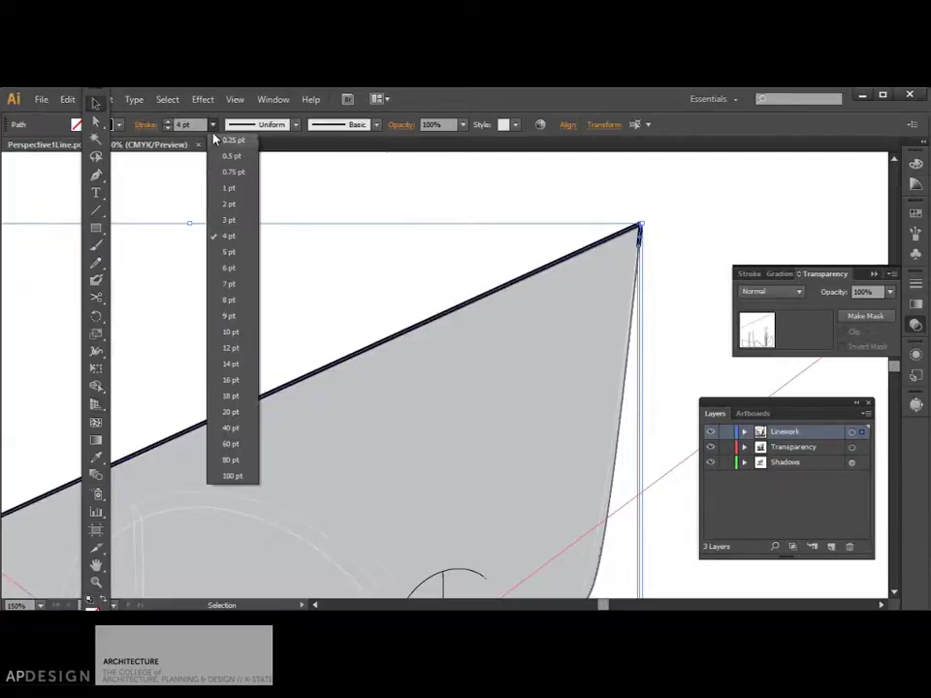
pyautogui.click(229, 204)
# Step: Examine the weight of the thickened lines from the roof down to the columns, curved form and walls
pyautogui.scroll(-6, 391, 264)
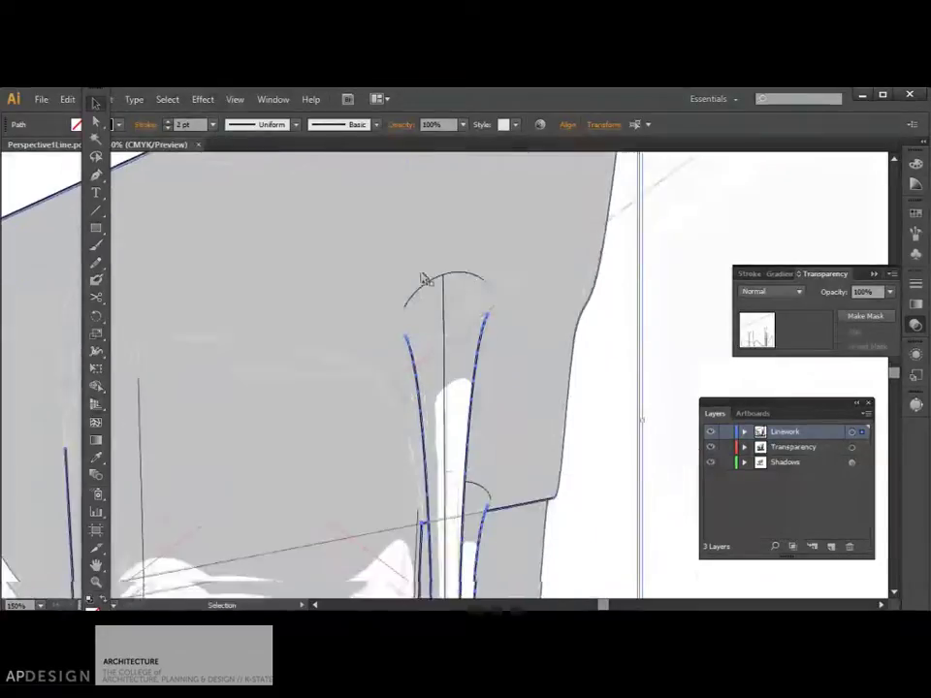
pyautogui.scroll(-3, 424, 281)
pyautogui.click(573, 399)
pyautogui.scroll(-4, 576, 397)
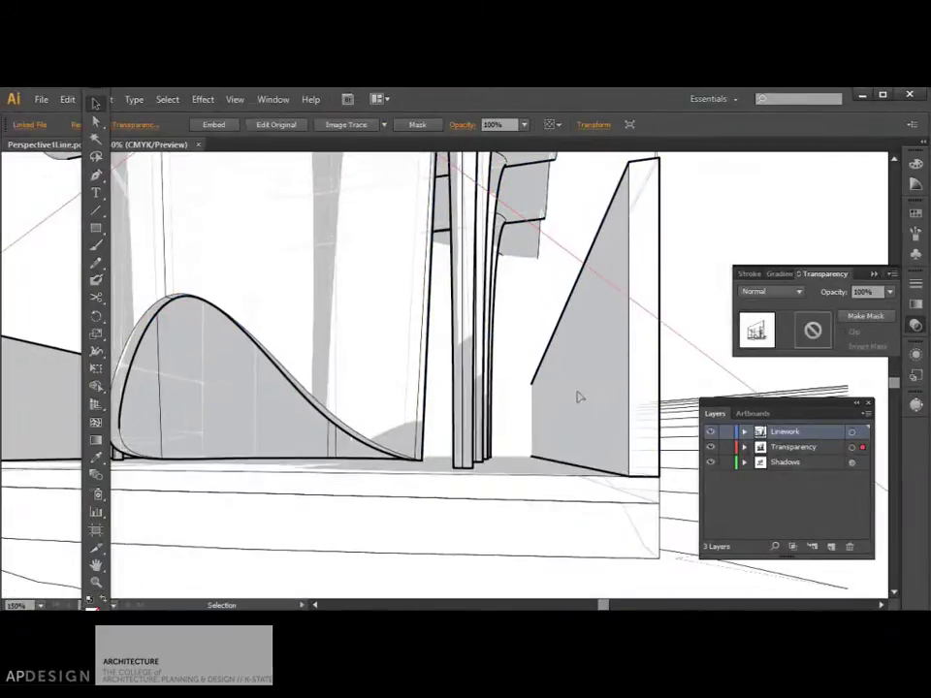
pyautogui.press('a')
pyautogui.hotkey('ctrl', '-')
pyautogui.hotkey('ctrl', '-')
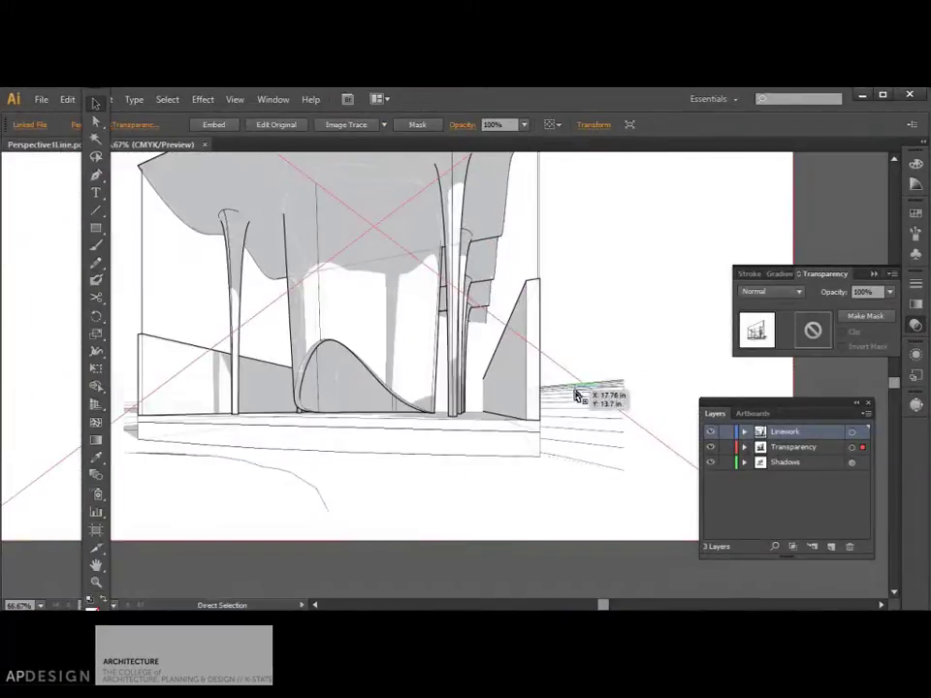
# Step: Select the sloping wall edge beside the columns and all paths with the same appearance, and set their stroke weight to 1 pt
pyautogui.hotkey('ctrl', '+')
pyautogui.hotkey('ctrl', '+')
pyautogui.hotkey('ctrl', '+')
pyautogui.hotkey('ctrl', '+')
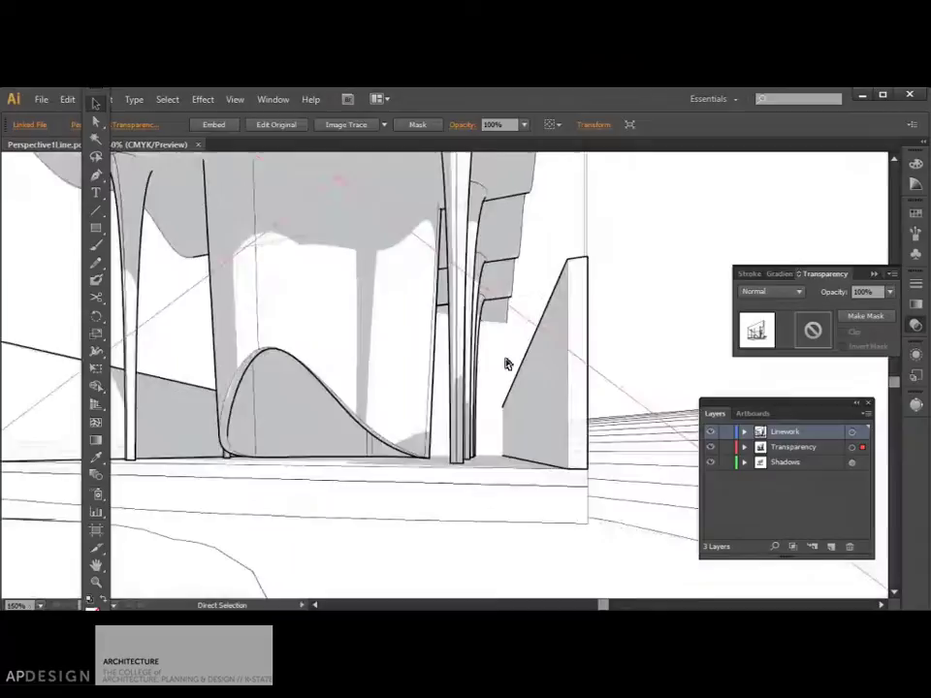
pyautogui.click(580, 393)
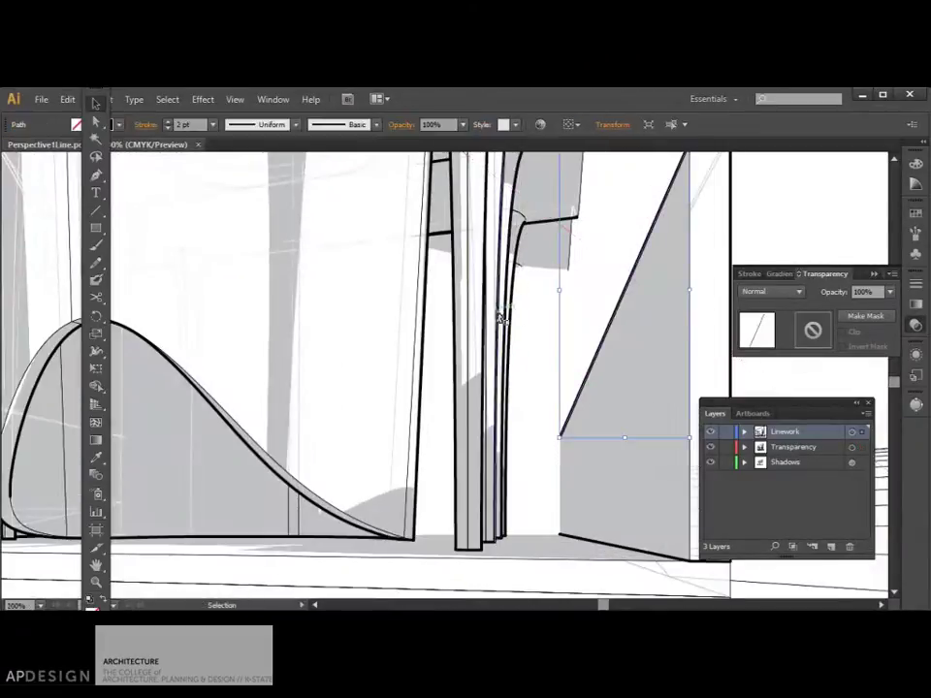
pyautogui.click(178, 103)
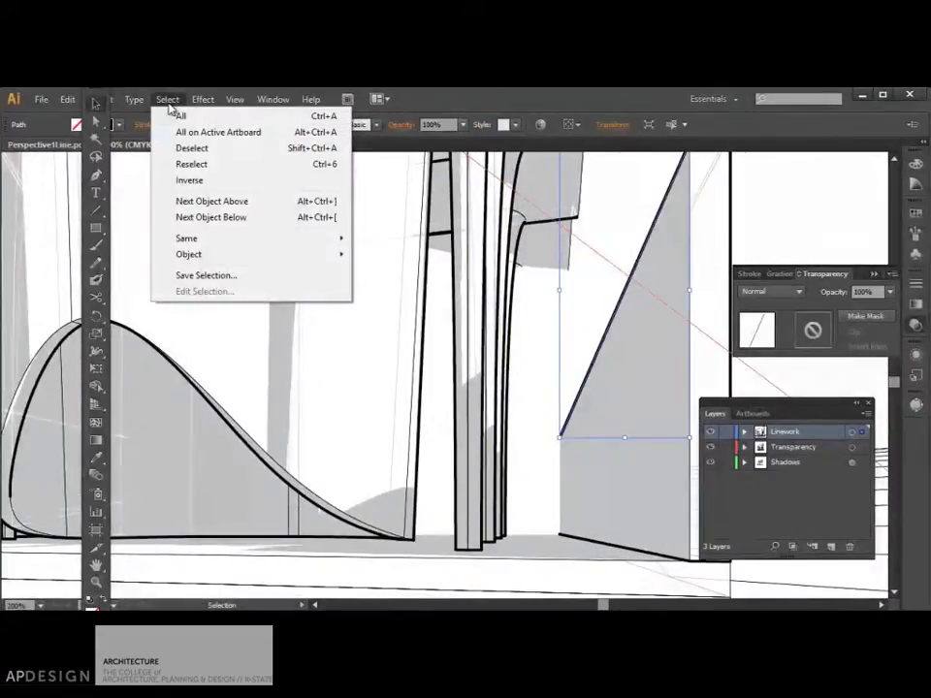
pyautogui.moveTo(201, 238)
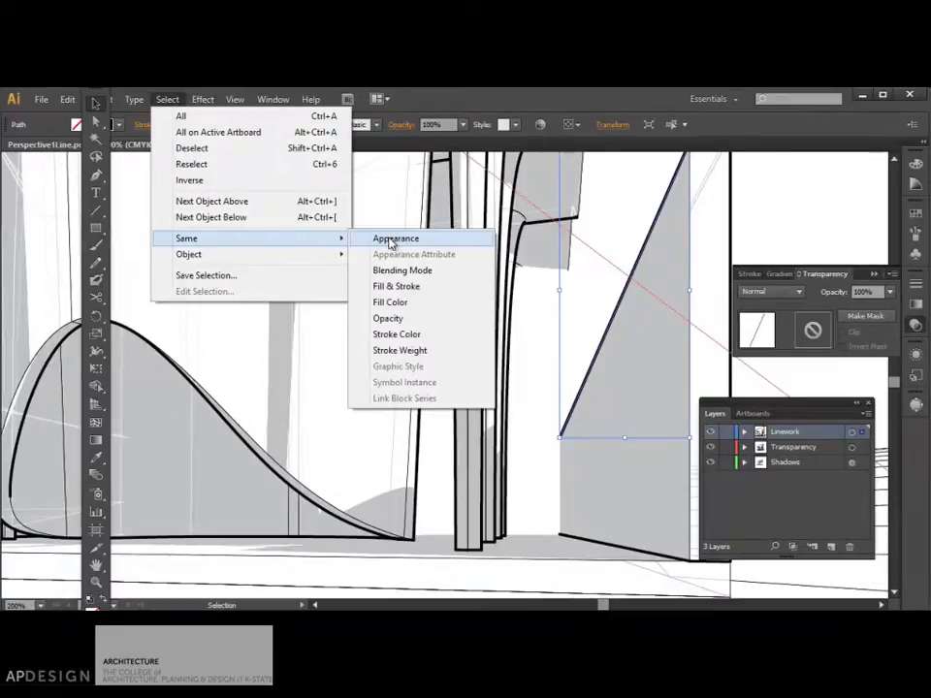
pyautogui.click(392, 241)
pyautogui.click(214, 126)
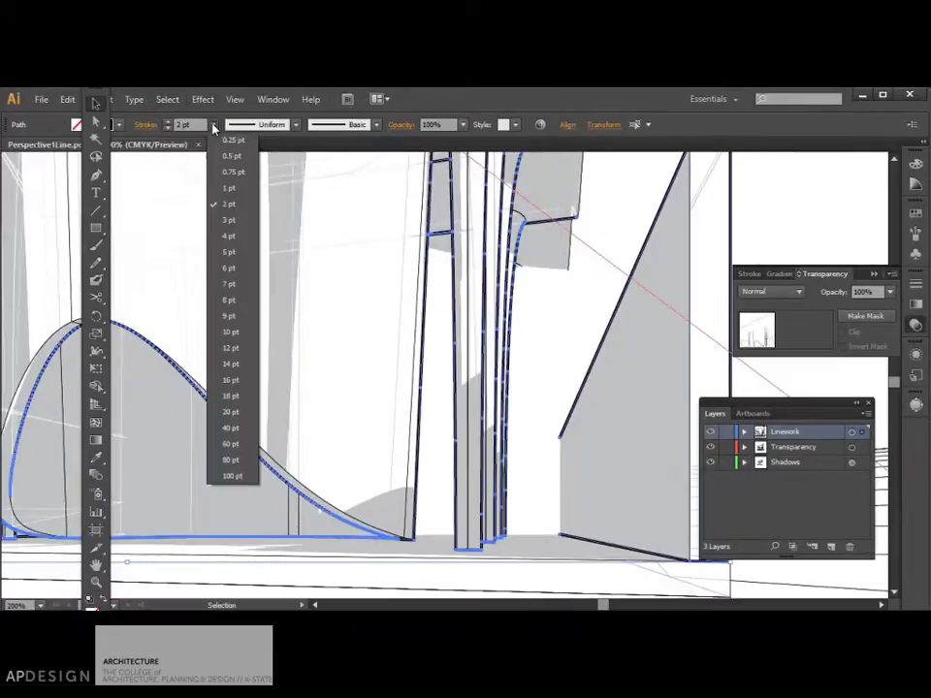
pyautogui.click(250, 199)
pyautogui.click(534, 307)
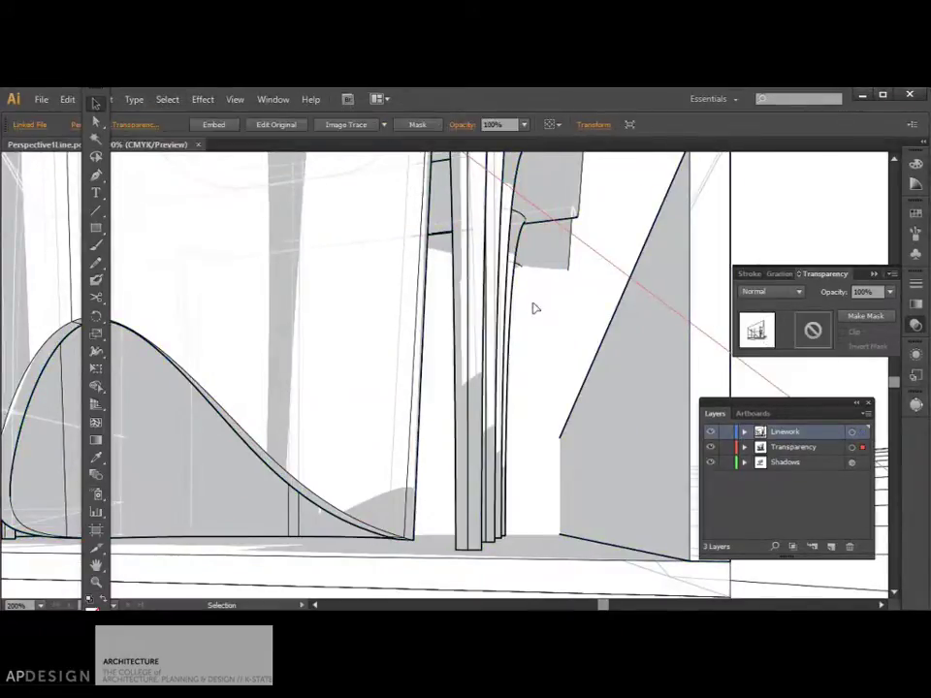
# Step: Target the Transparency layer, lower its opacity to 60%, and clear the selection
pyautogui.hotkey('ctrl', '-')
pyautogui.hotkey('ctrl', '-')
pyautogui.hotkey('ctrl', '-')
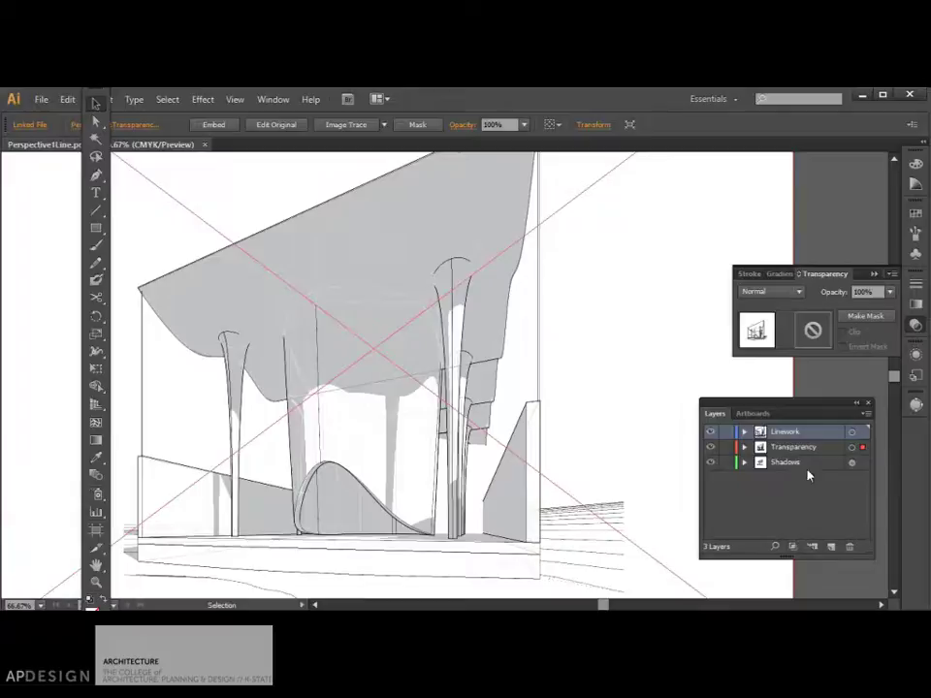
pyautogui.click(851, 448)
pyautogui.click(890, 292)
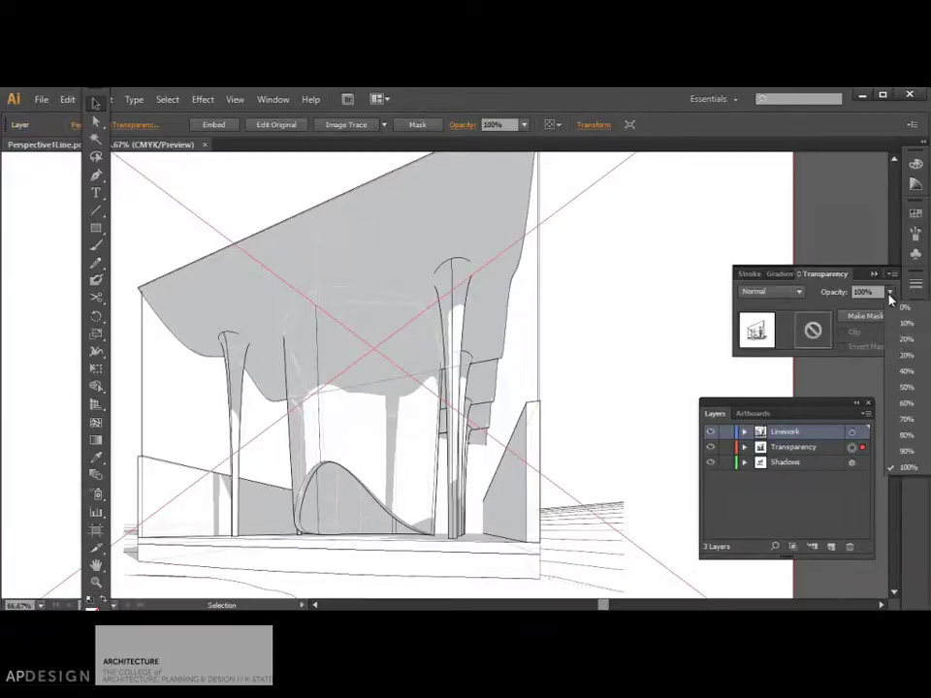
pyautogui.click(909, 409)
pyautogui.write('60')
pyautogui.press('Return')
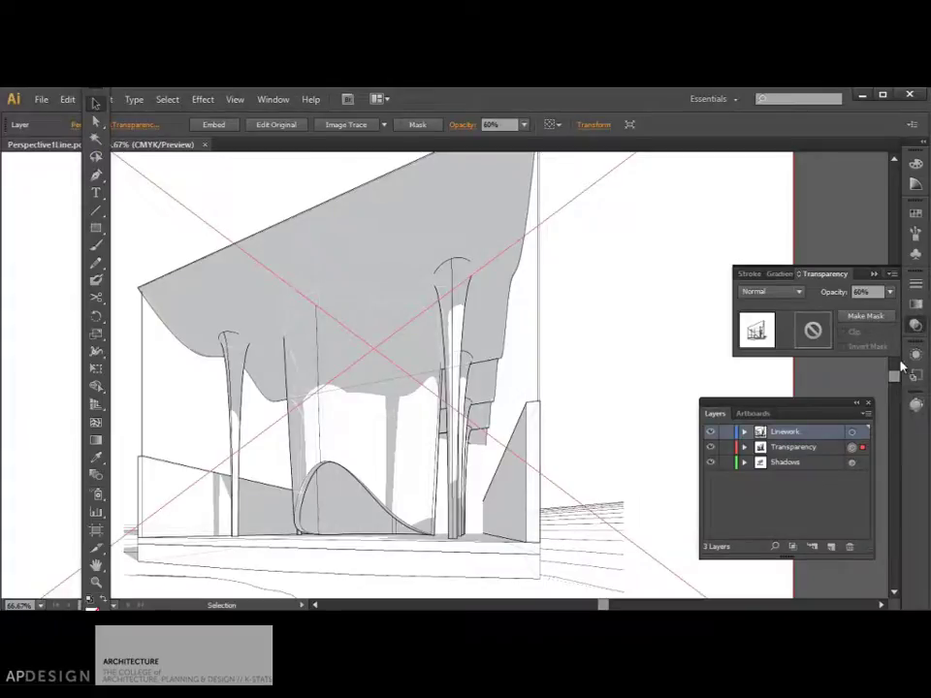
pyautogui.click(889, 292)
pyautogui.click(893, 425)
pyautogui.click(758, 258)
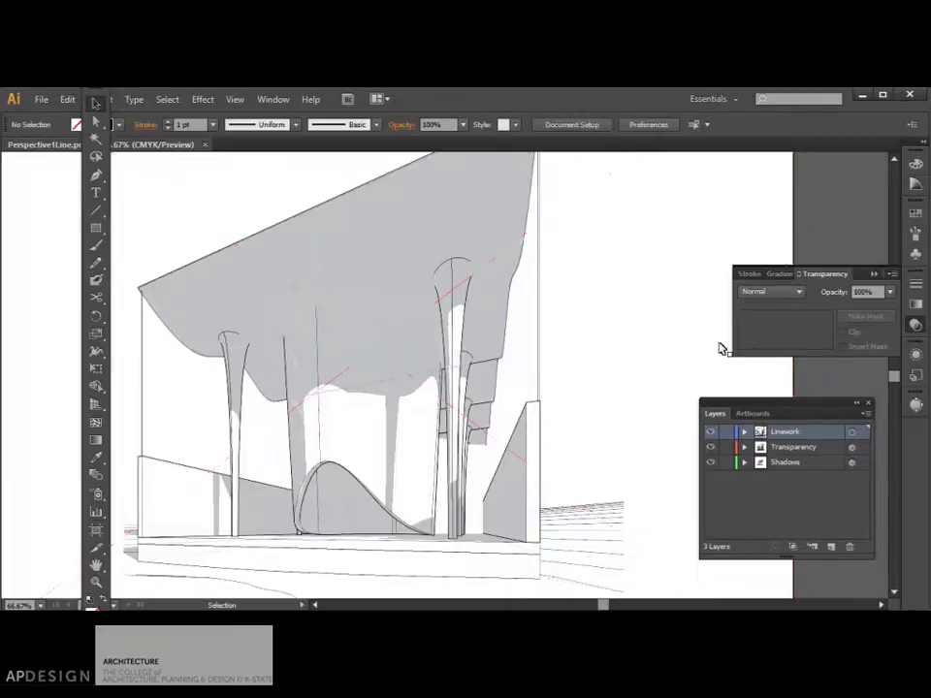
pyautogui.click(653, 378)
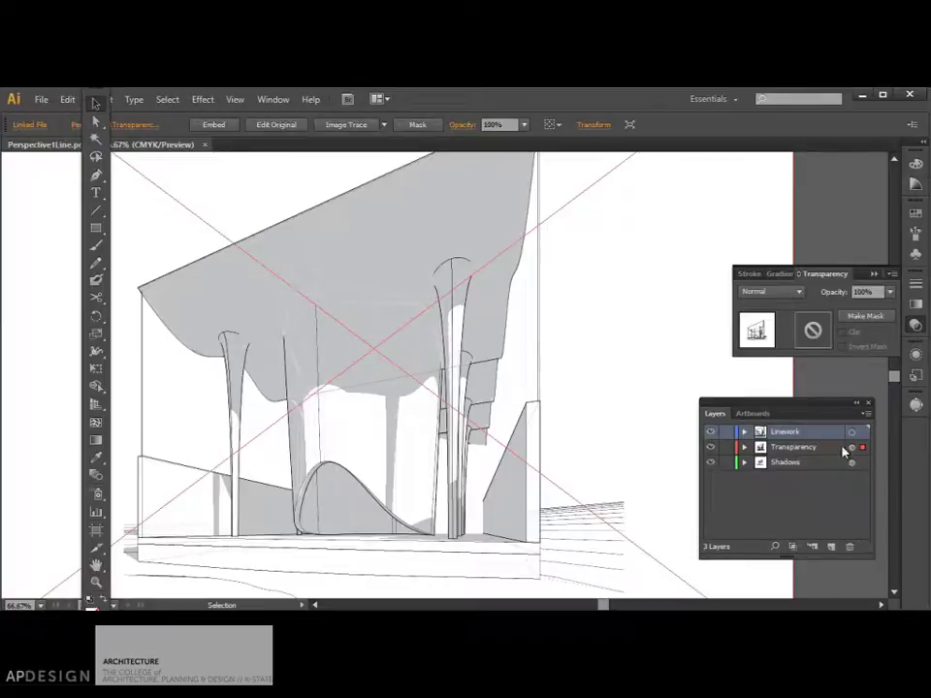
pyautogui.click(820, 379)
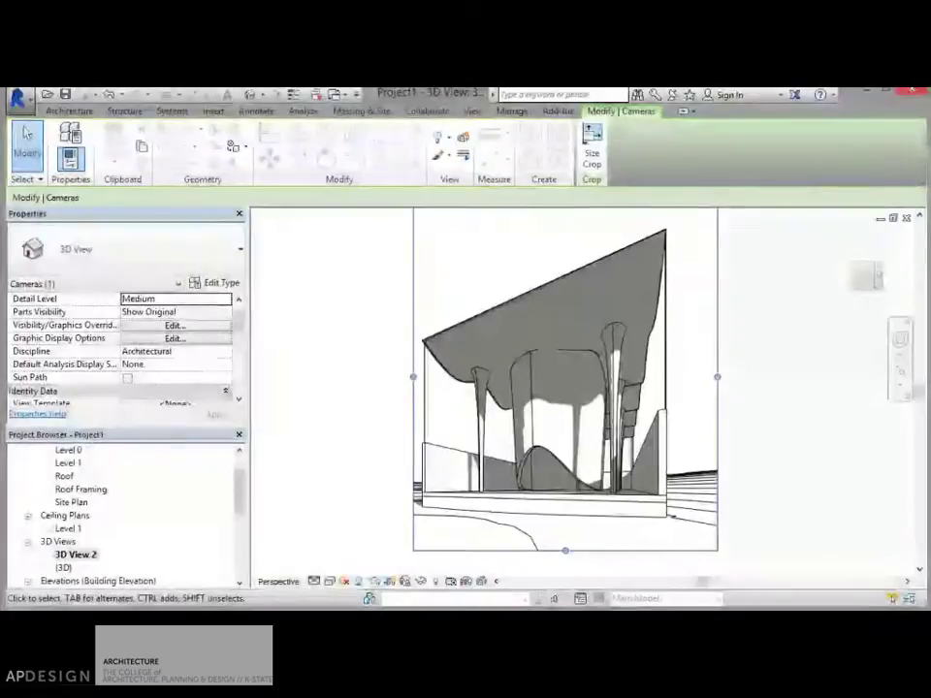
# Step: Switch to Revit and set the perspective view's background to Sky in the Graphic Display Options
pyautogui.click(329, 582)
pyautogui.click(375, 472)
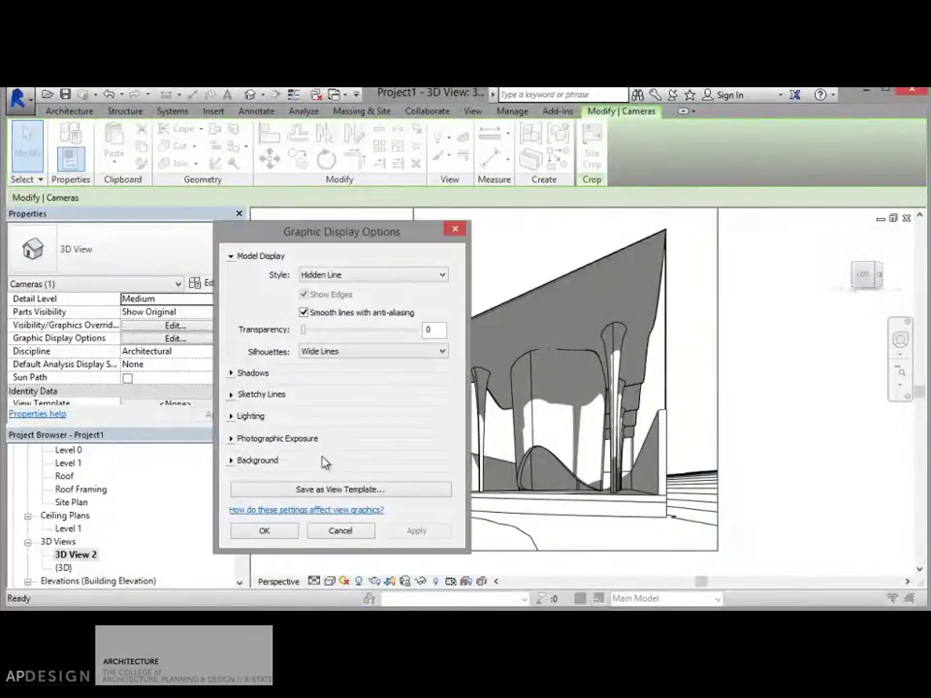
pyautogui.click(235, 460)
pyautogui.click(319, 485)
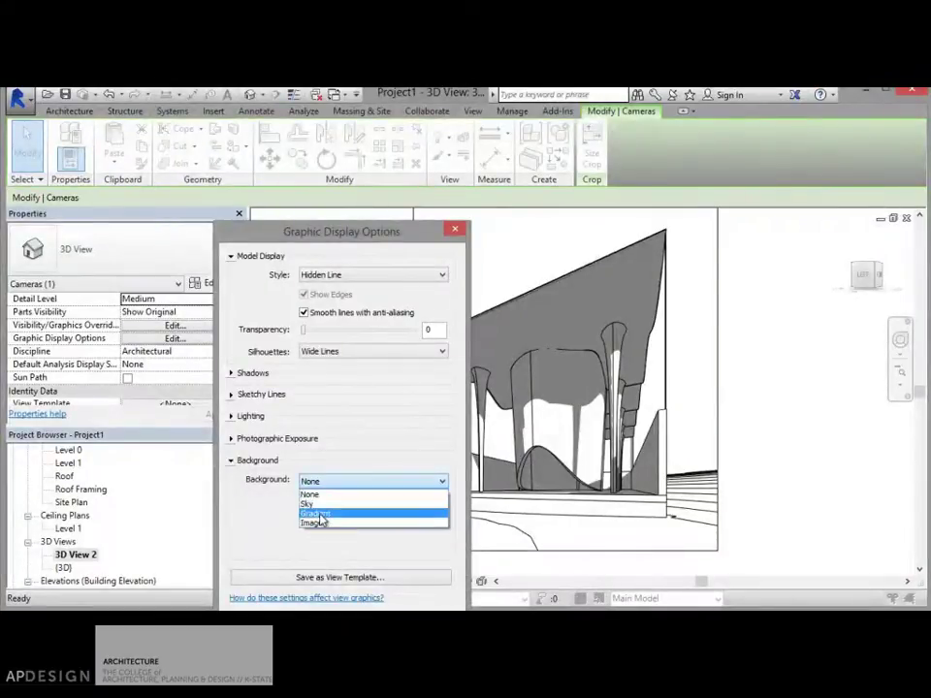
pyautogui.click(318, 506)
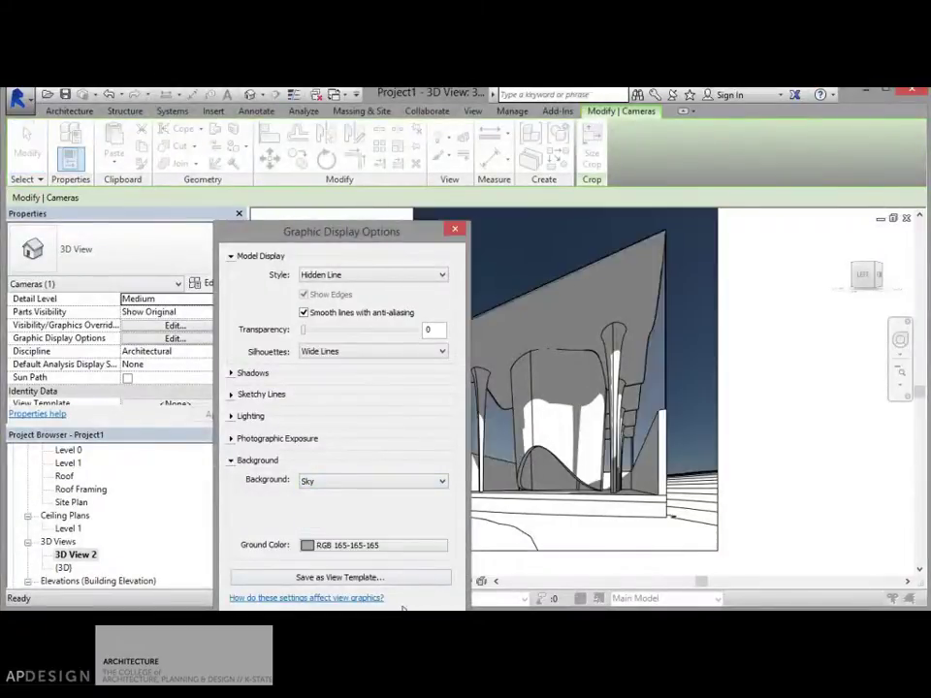
pyautogui.moveTo(397, 237); pyautogui.dragTo(239, 231)
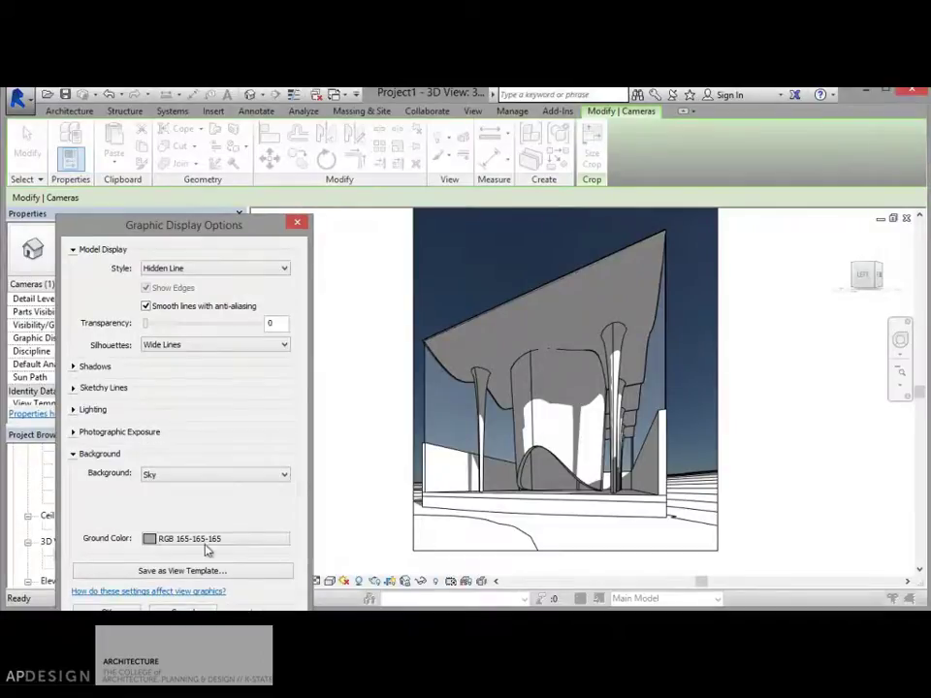
# Step: Set the sky background's ground color to RGB 128-128-128, close the display options and deselect the camera view
pyautogui.click(151, 541)
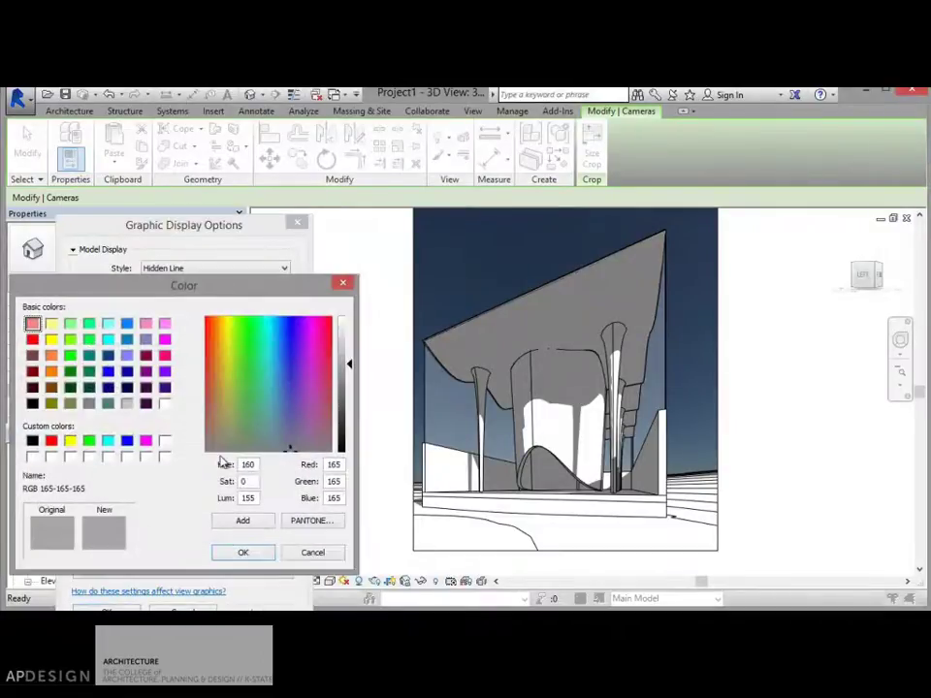
pyautogui.click(127, 404)
pyautogui.click(90, 404)
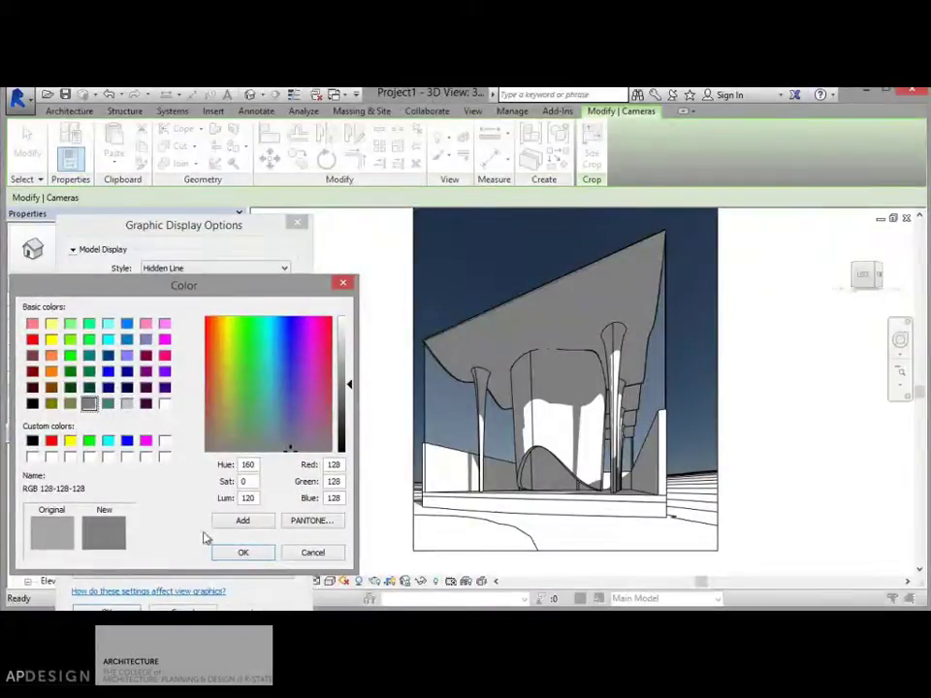
pyautogui.click(244, 552)
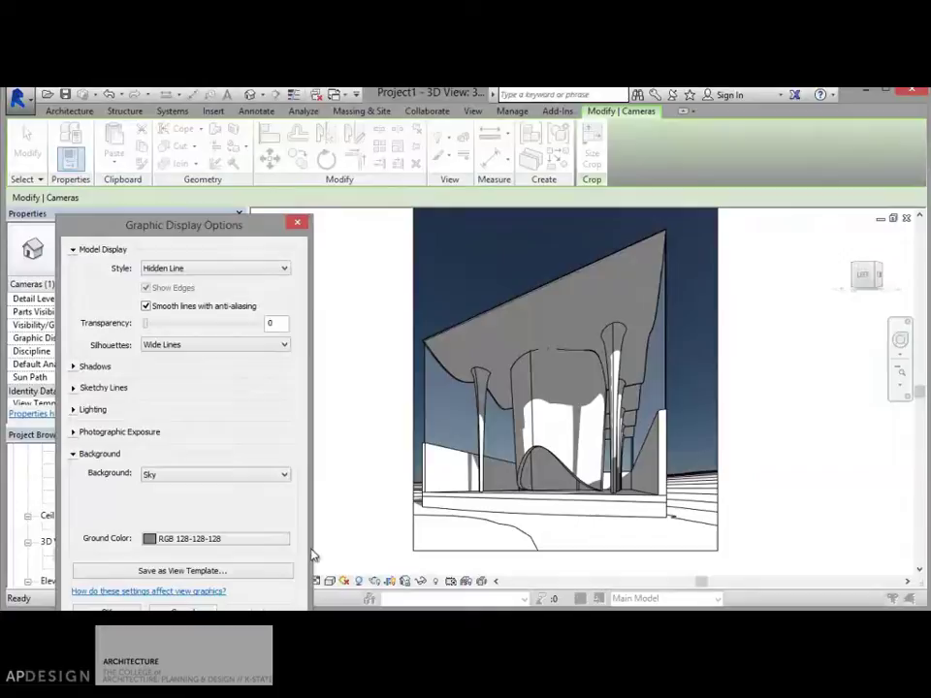
pyautogui.click(298, 226)
pyautogui.click(781, 434)
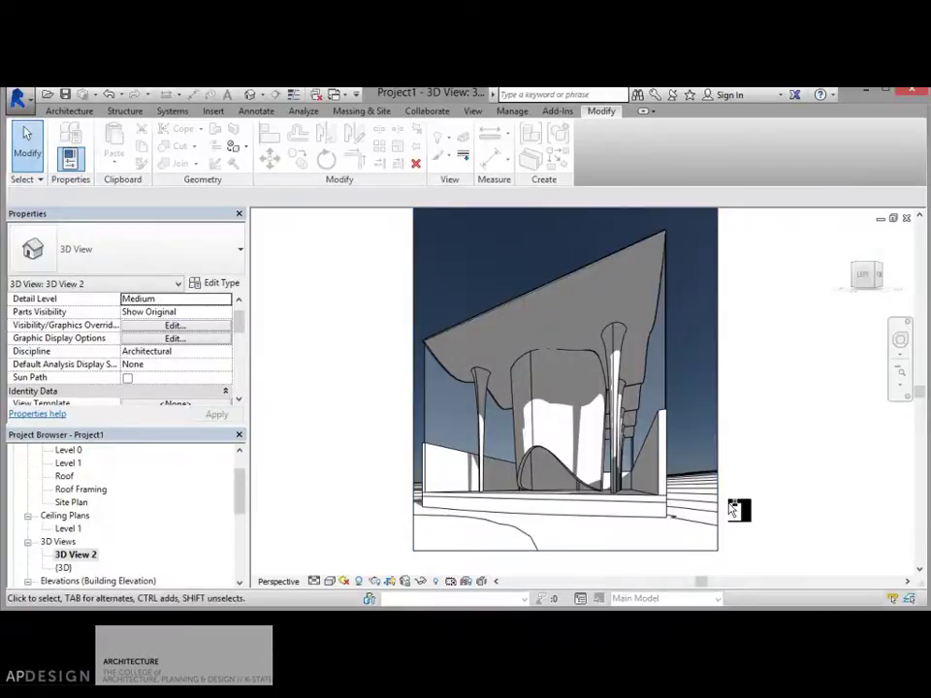
# Step: Print the current sky view with Adobe PDF and save it on the Desktop as Perspective1Sky
pyautogui.hotkey('ctrl', 'p')
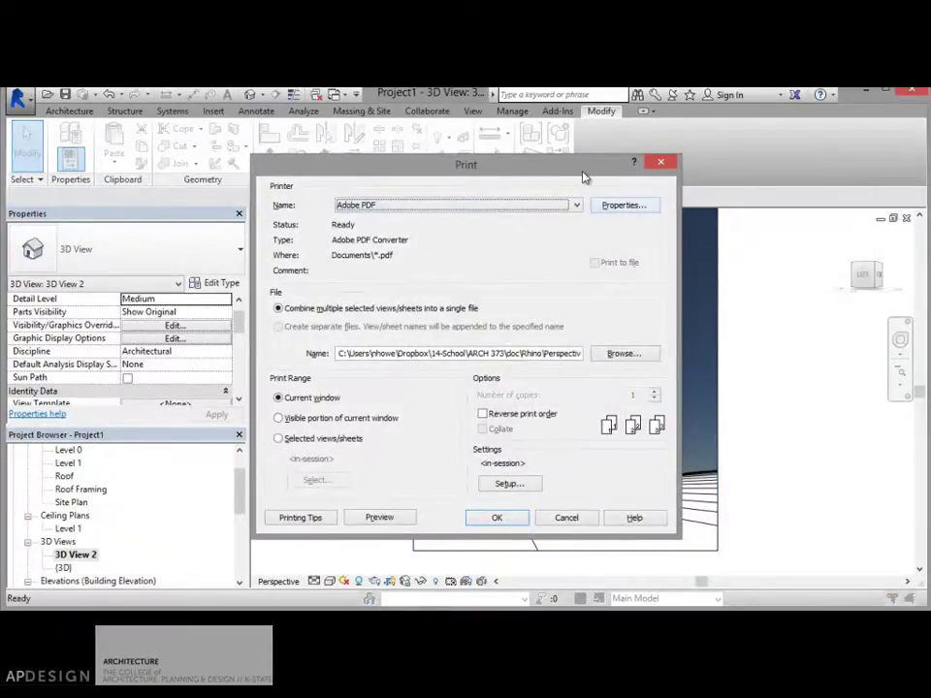
pyautogui.moveTo(582, 167); pyautogui.dragTo(459, 222)
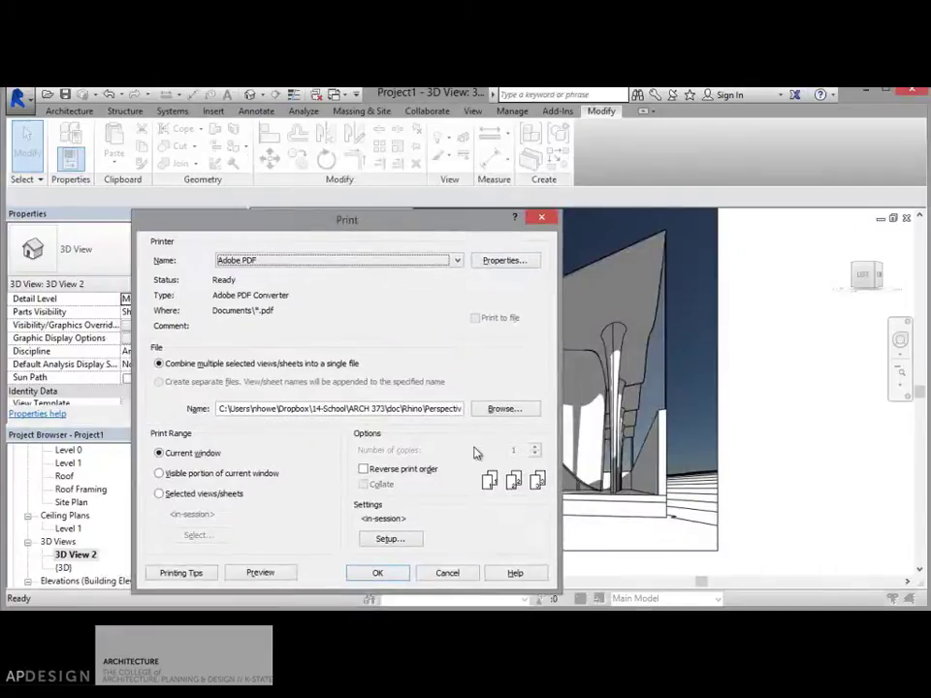
pyautogui.click(504, 260)
pyautogui.click(443, 550)
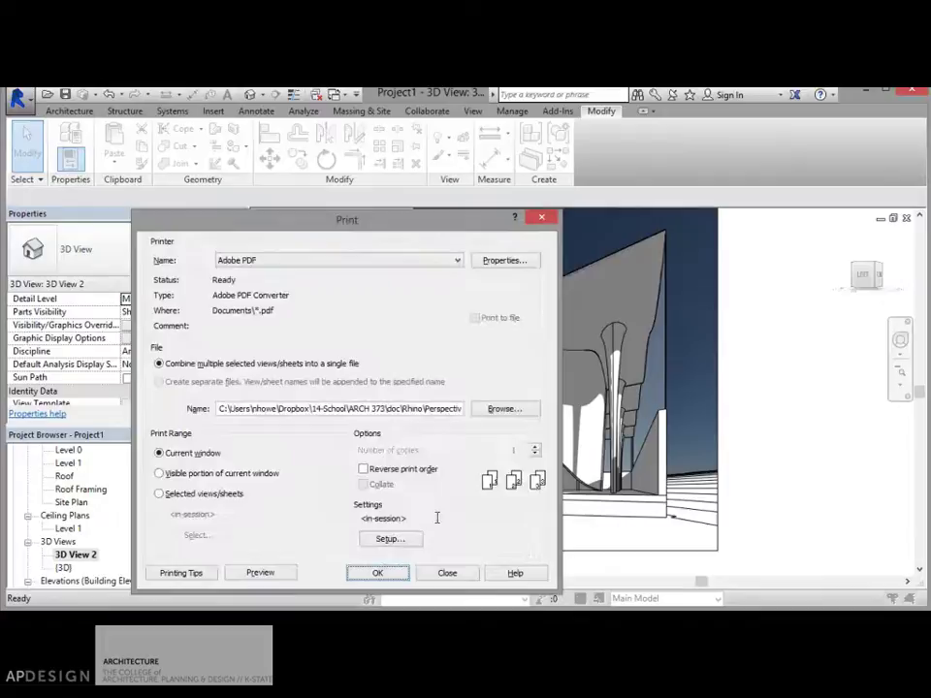
pyautogui.click(381, 572)
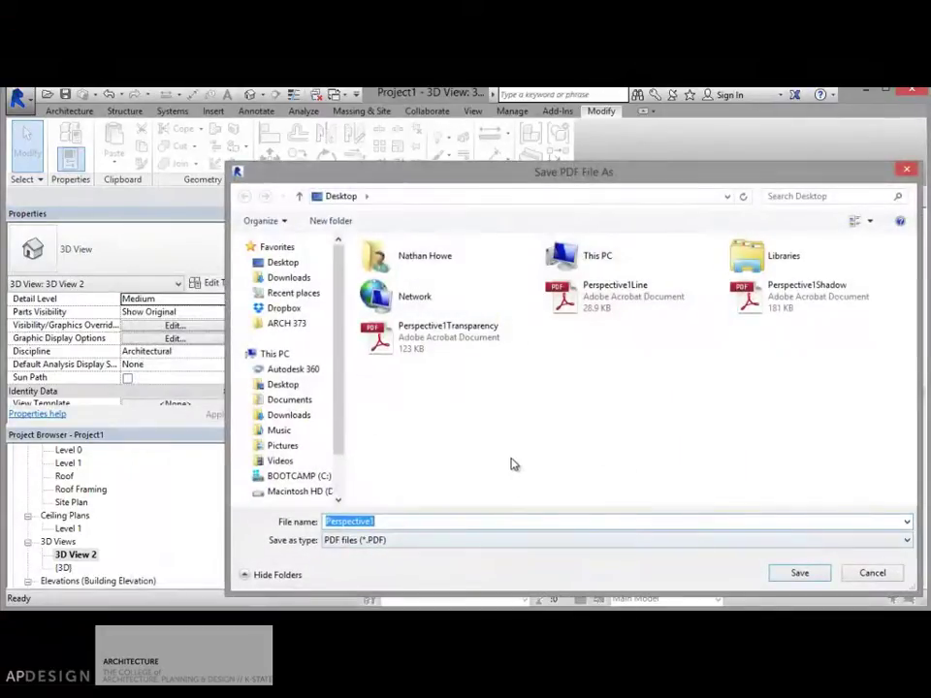
pyautogui.click(472, 520)
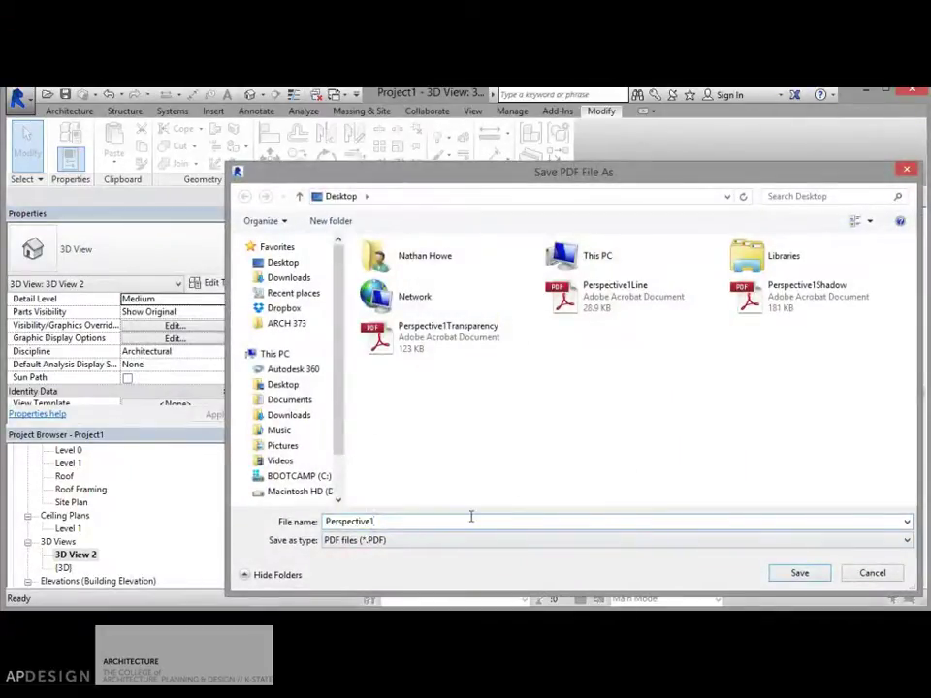
pyautogui.write('Sky')
pyautogui.press('Return')
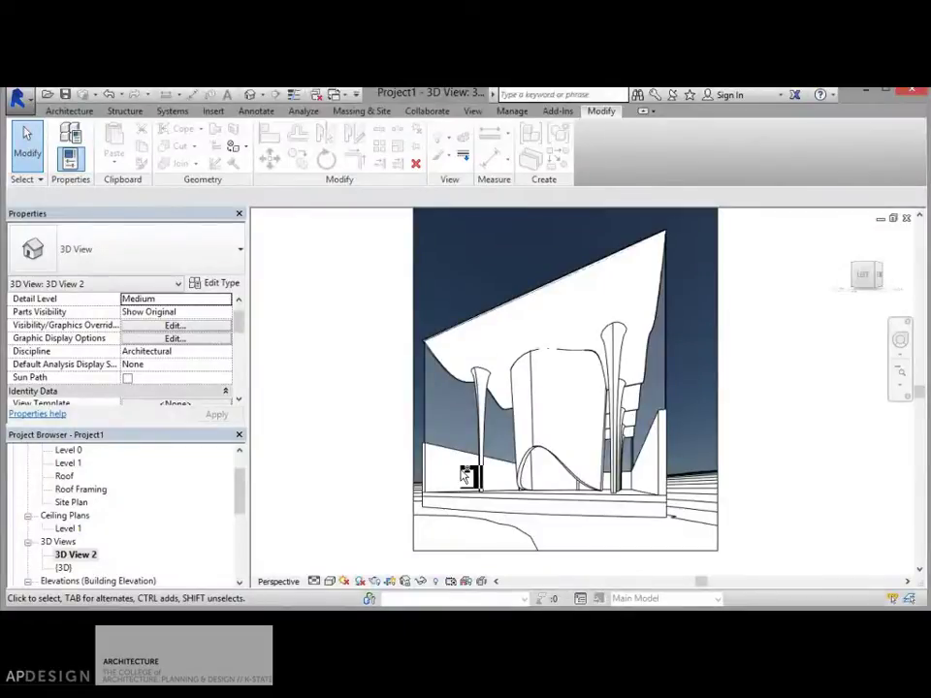
# Step: Print the shadow-free sky view with Adobe PDF, replacing Perspective1Sky on the Desktop, and switch back to Illustrator
pyautogui.hotkey('ctrl', 'p')
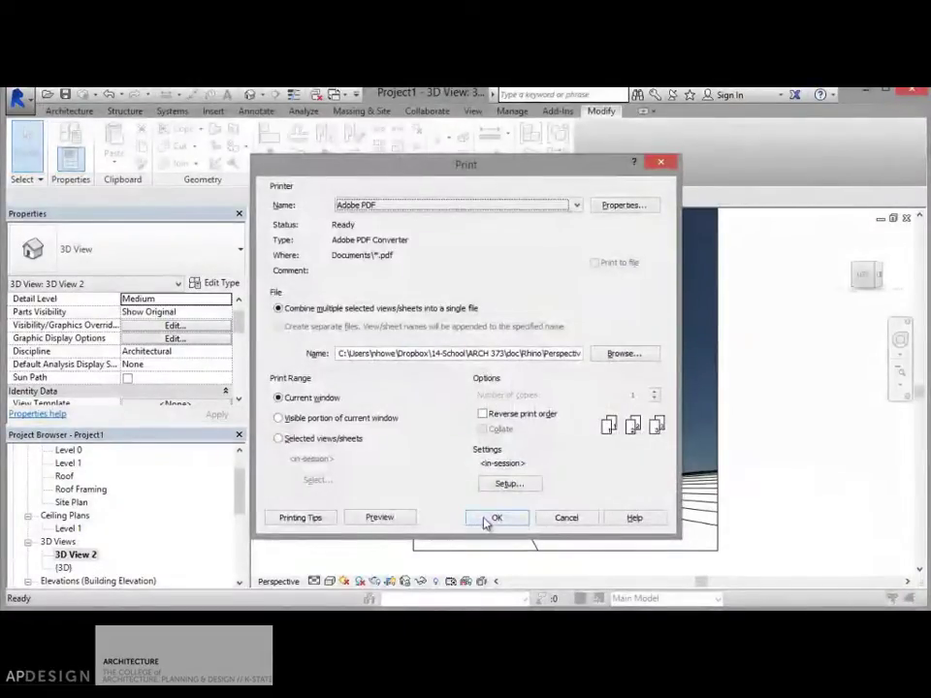
pyautogui.click(492, 518)
pyautogui.click(478, 341)
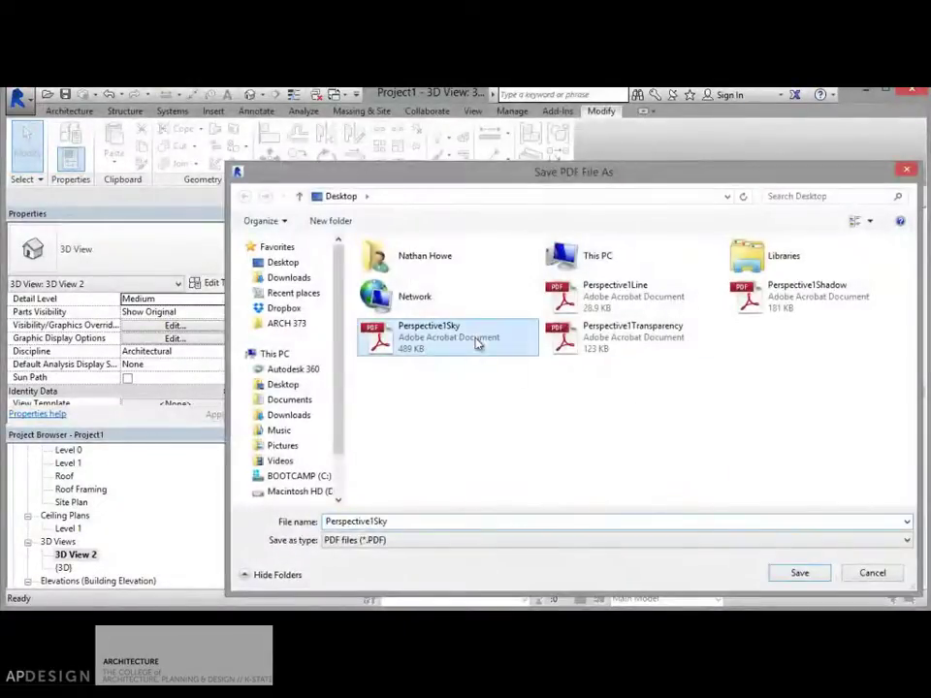
pyautogui.click(798, 573)
pyautogui.click(734, 466)
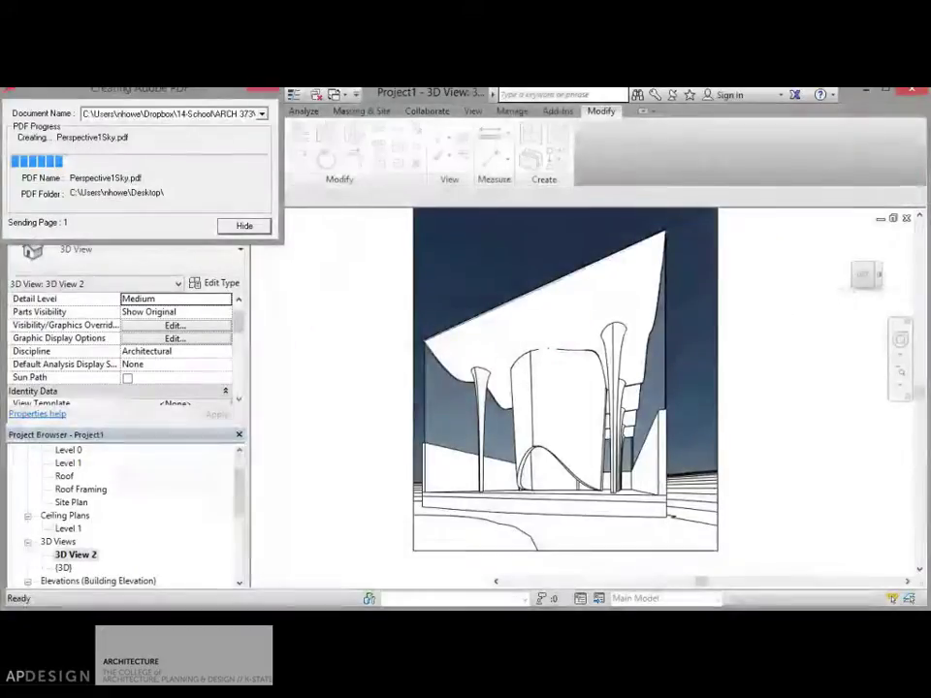
pyautogui.hotkey('alt', 'Tab')
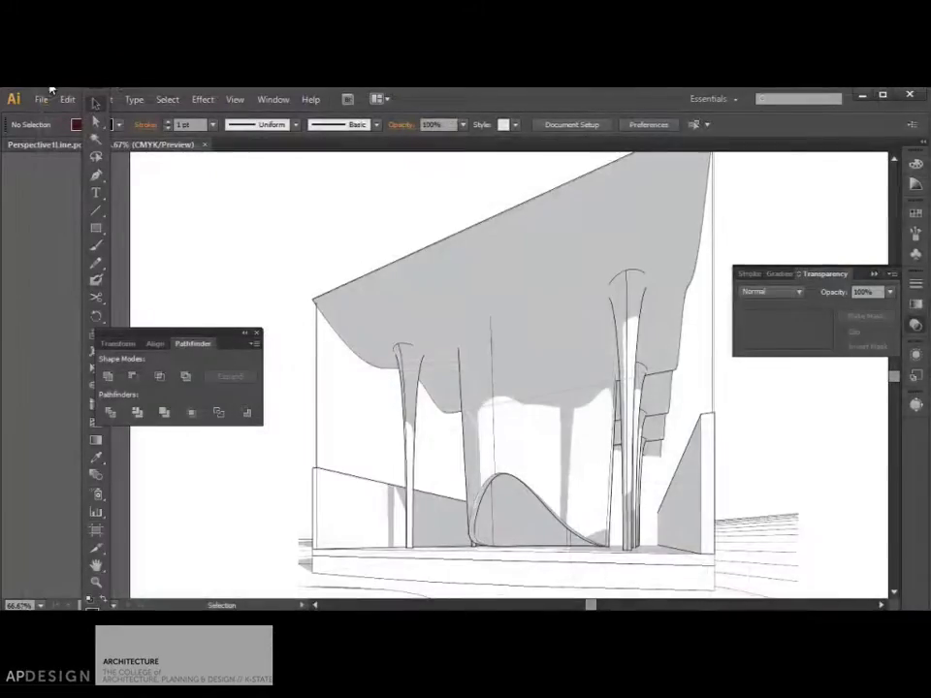
pyautogui.click(41, 99)
pyautogui.click(93, 334)
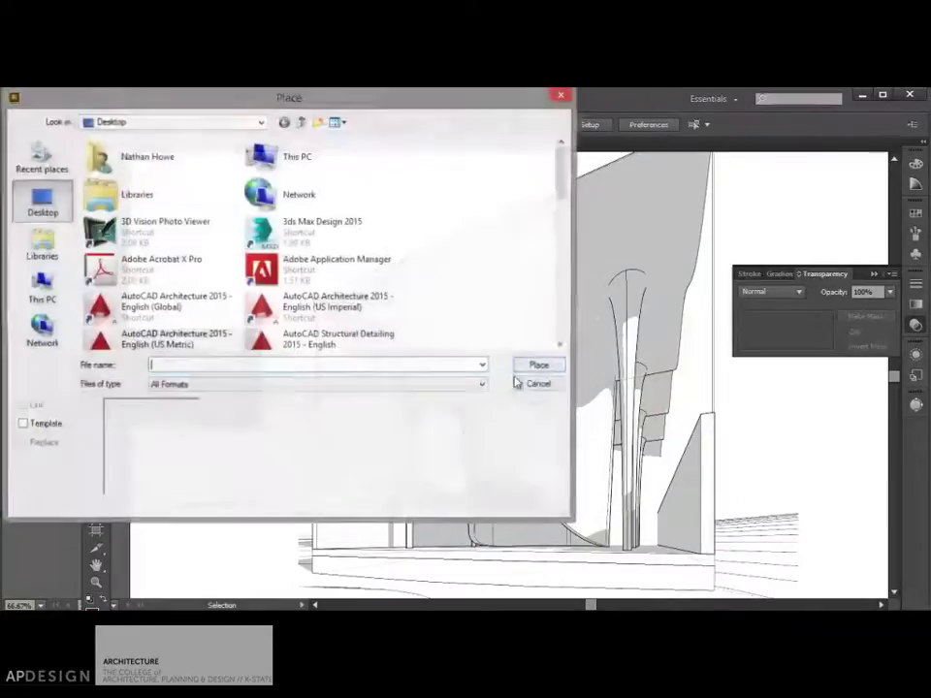
pyautogui.scroll(-10, 560, 200)
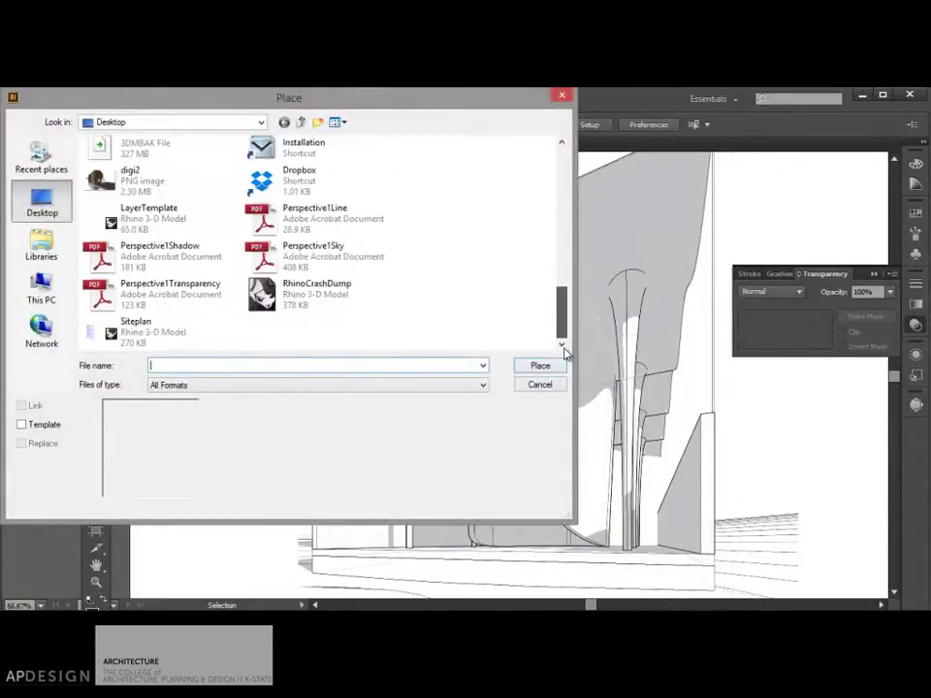
pyautogui.click(544, 384)
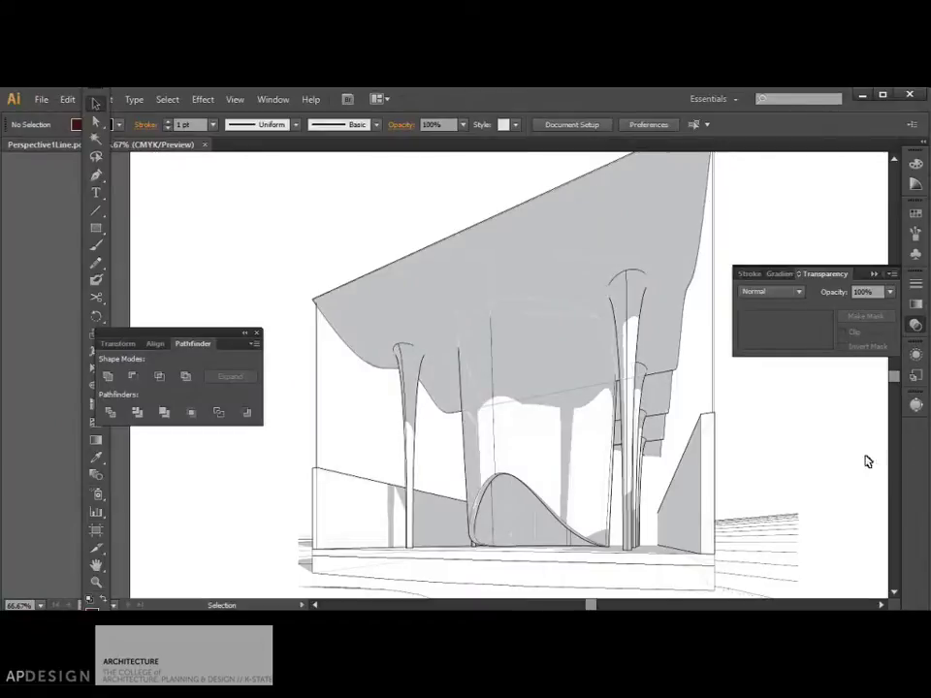
# Step: Create a new layer named Sky, copy the linked transparency PDF in place onto it, and select that copy
pyautogui.click(698, 435)
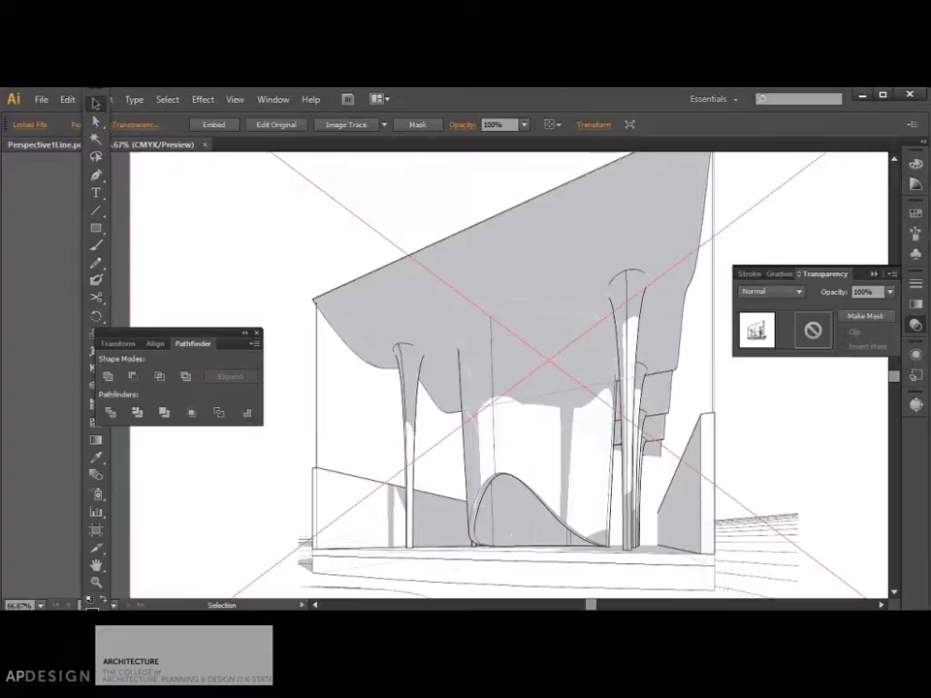
pyautogui.hotkey('ctrl', 'alt', 'l')
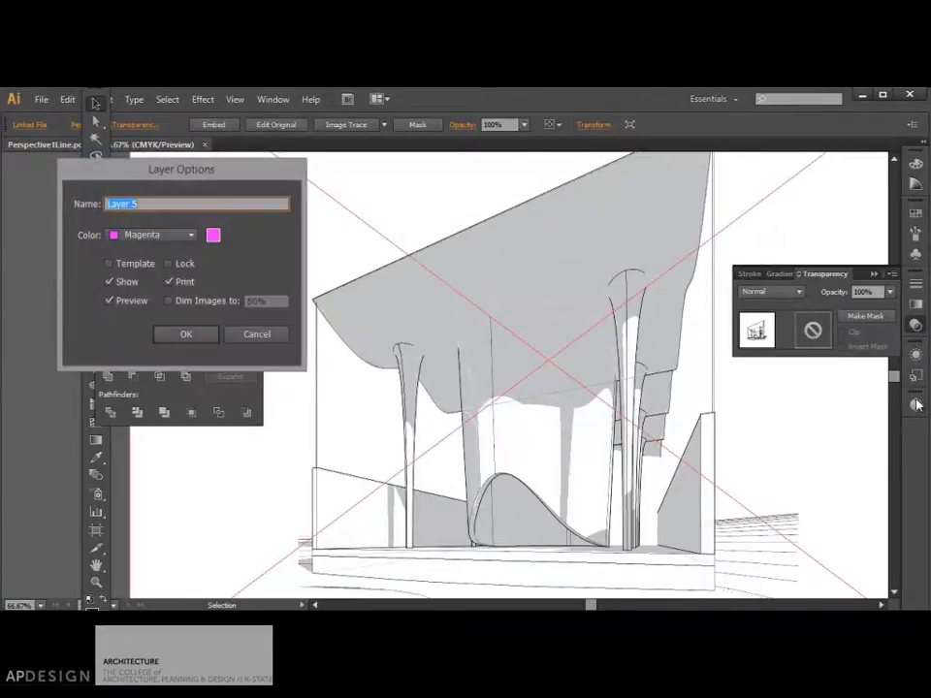
pyautogui.press('Return')
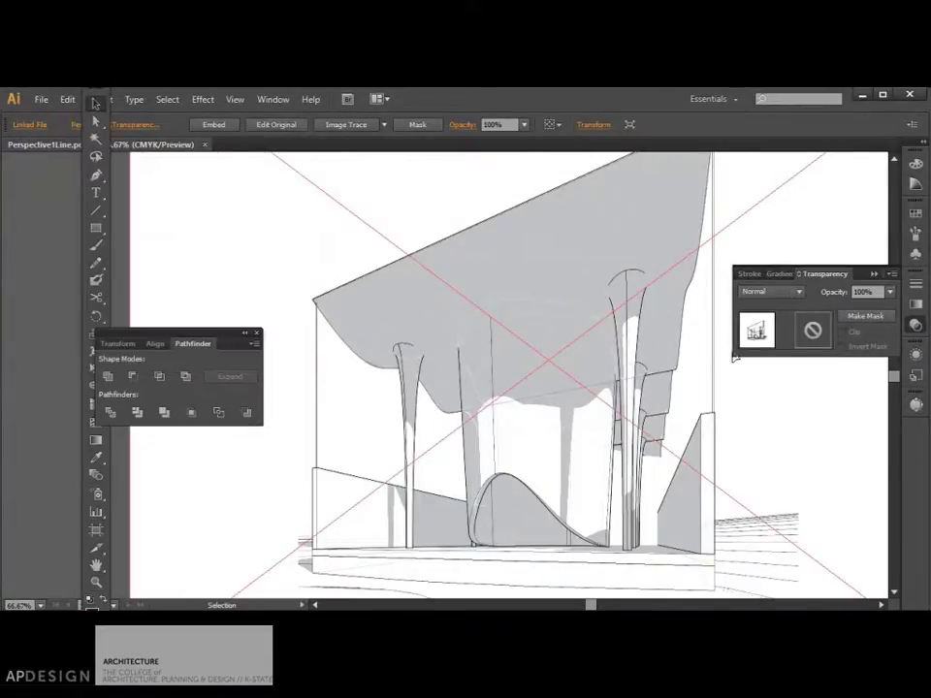
pyautogui.press('a')
pyautogui.hotkey('ctrl', 'shift', 'a')
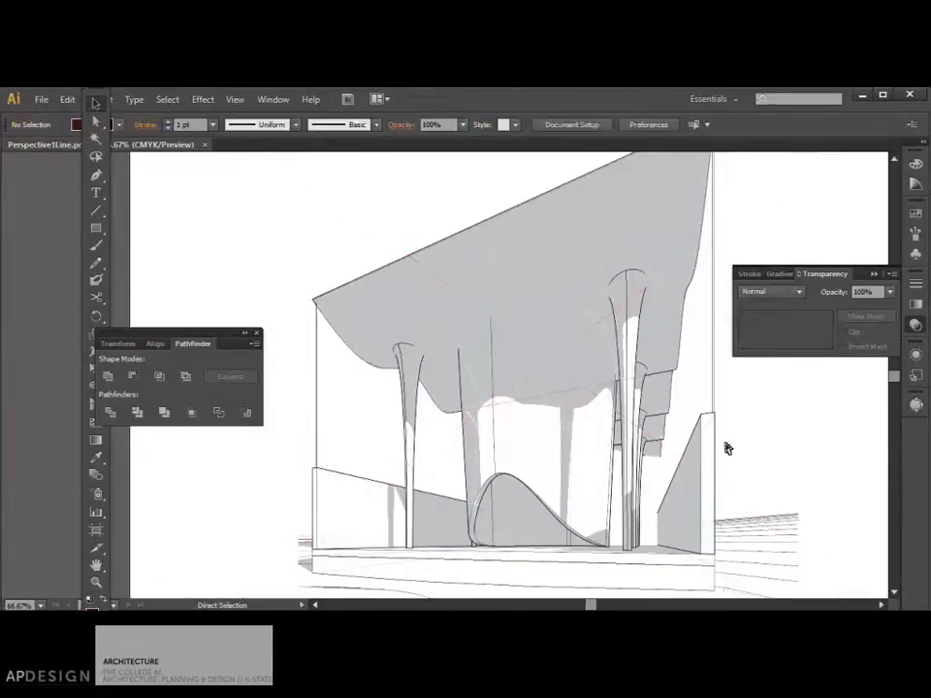
pyautogui.press('v')
pyautogui.click(726, 448)
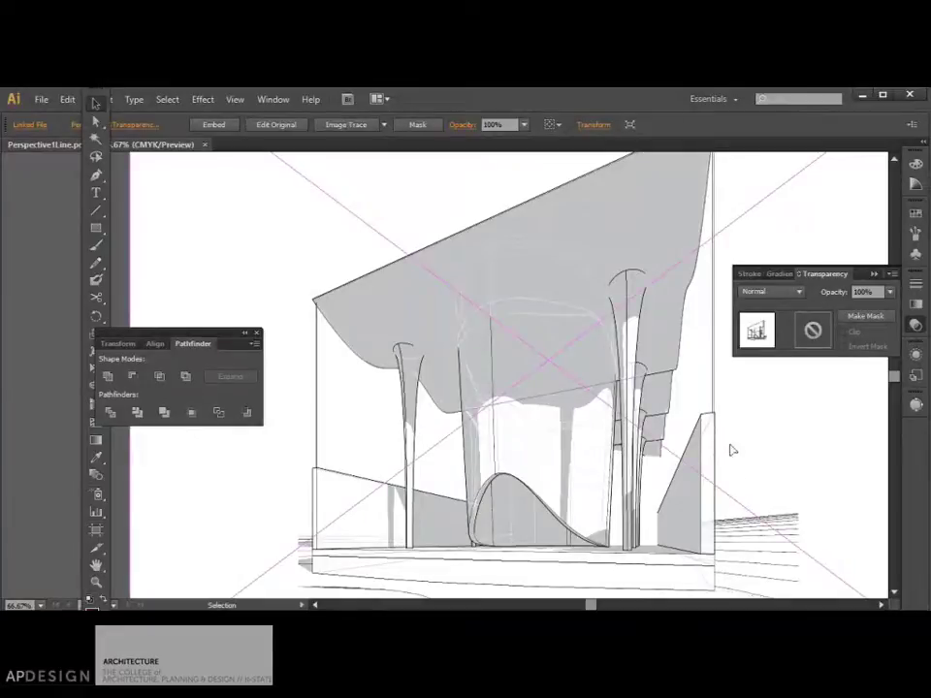
# Step: Show the document's linked files and layer list alongside the artwork
pyautogui.click(272, 99)
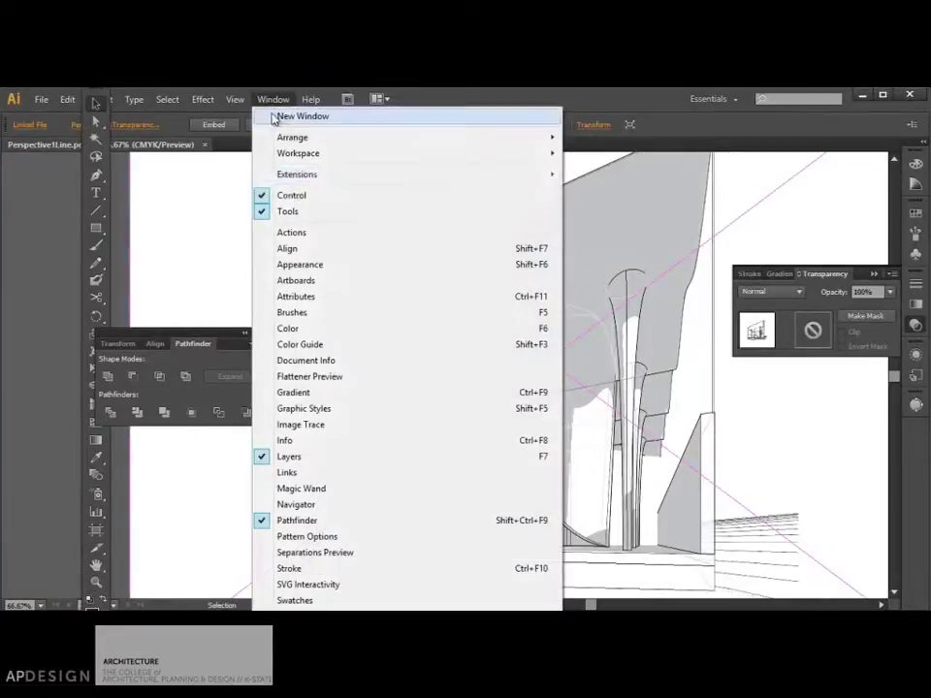
pyautogui.click(318, 474)
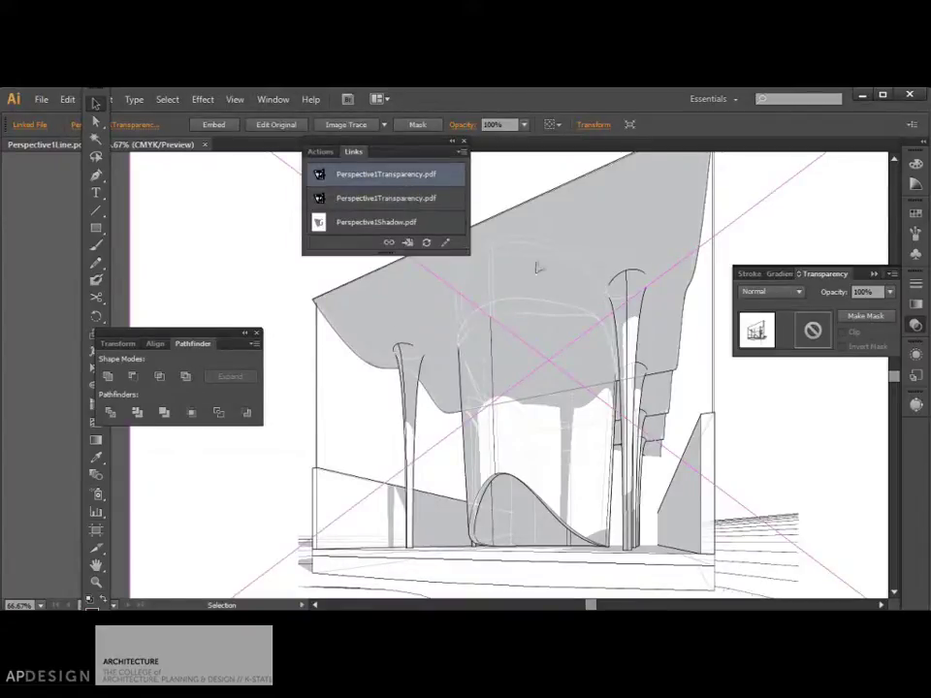
pyautogui.press('F7')
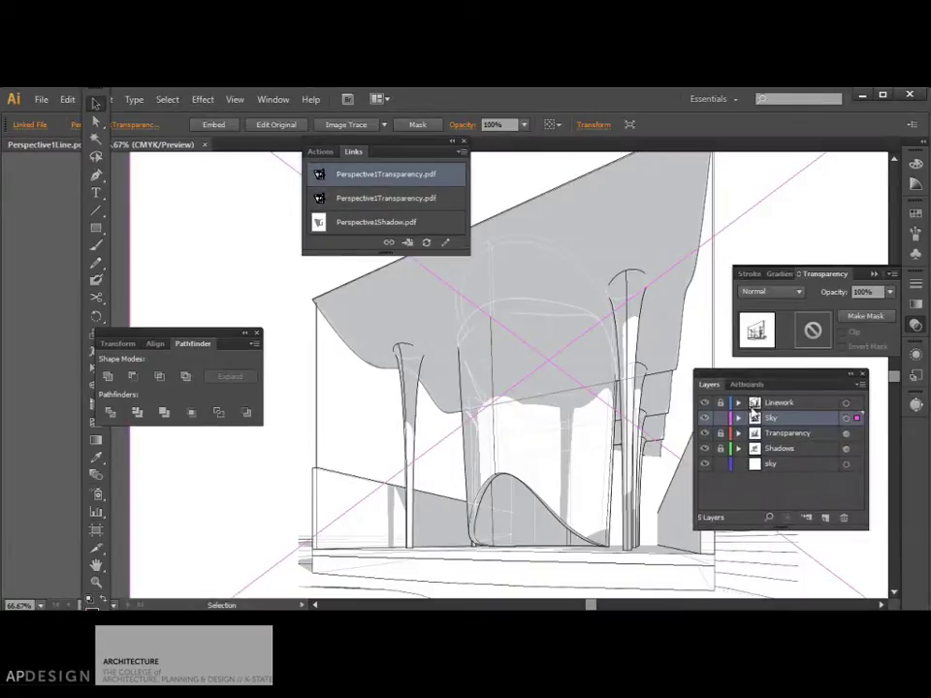
# Step: Relink the copied image on the Sky layer to Perspective1Shadow from the Desktop, cropped to Media
pyautogui.click(391, 249)
pyautogui.moveTo(562, 184); pyautogui.dragTo(558, 327)
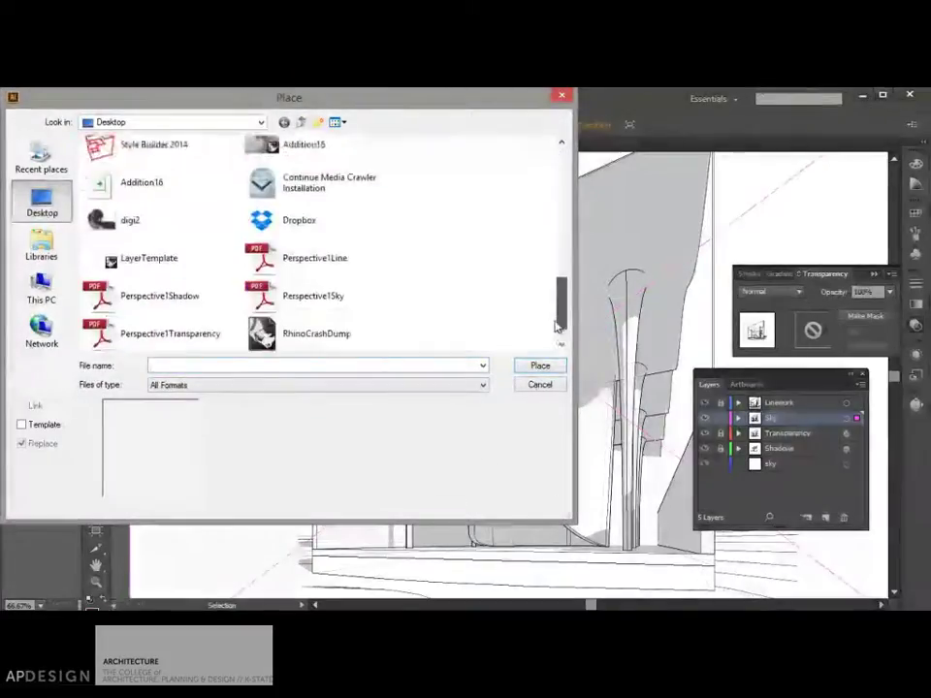
pyautogui.click(163, 260)
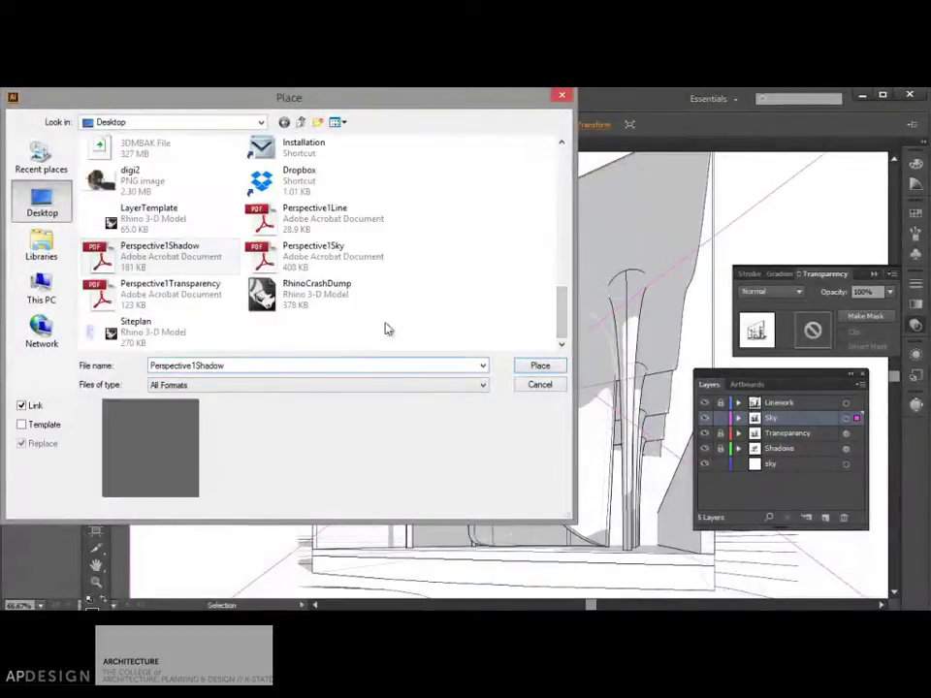
pyautogui.click(555, 367)
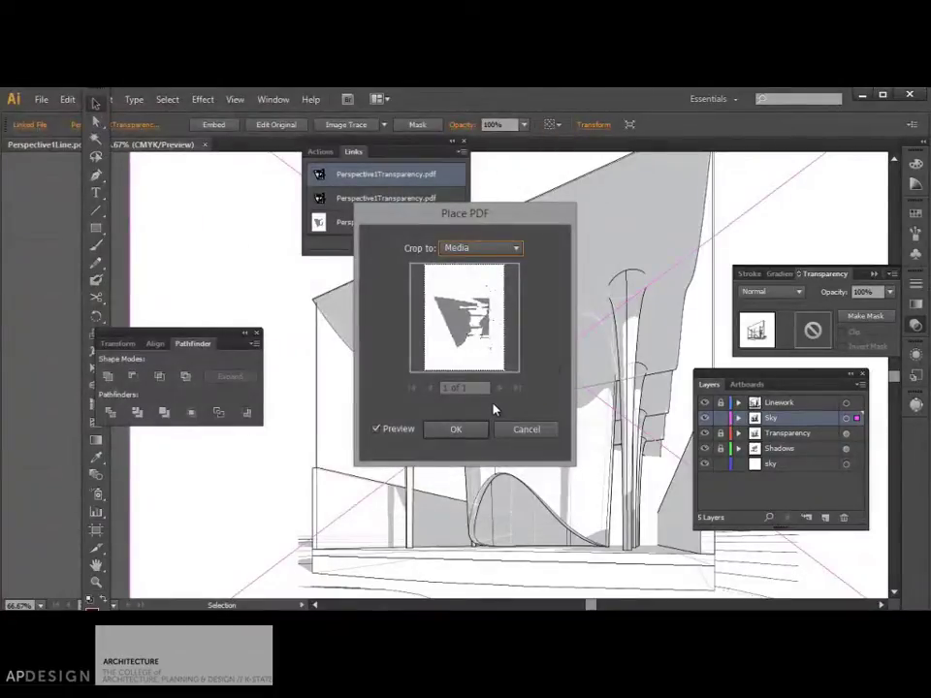
pyautogui.click(475, 427)
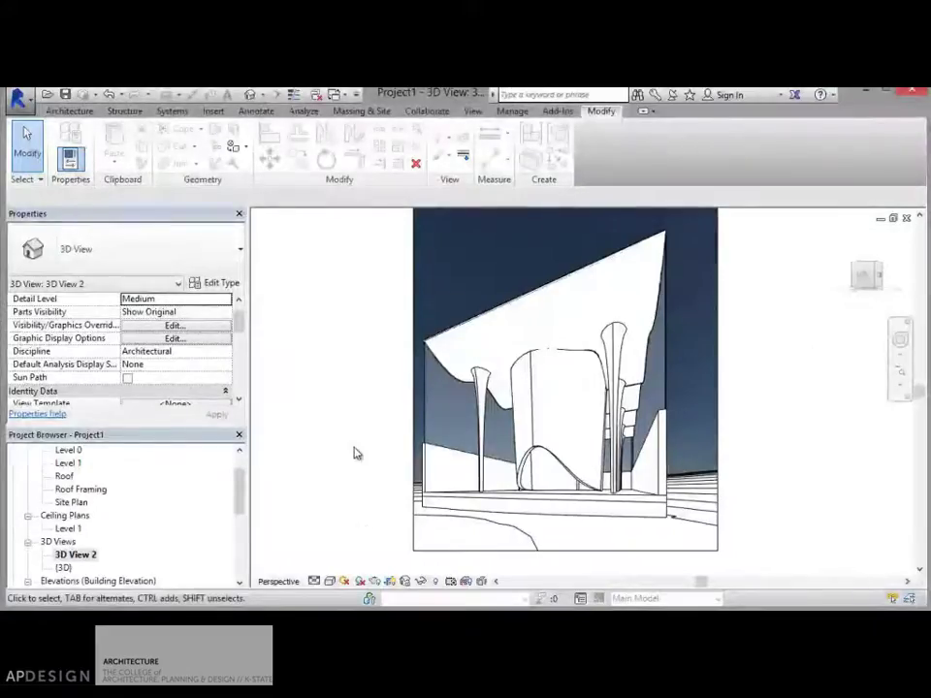
# Step: Switch to Revit, reprint the current sky perspective with Adobe PDF, overwriting Perspective1Sky on the Desktop, and return to Illustrator
pyautogui.hotkey('ctrl', 'p')
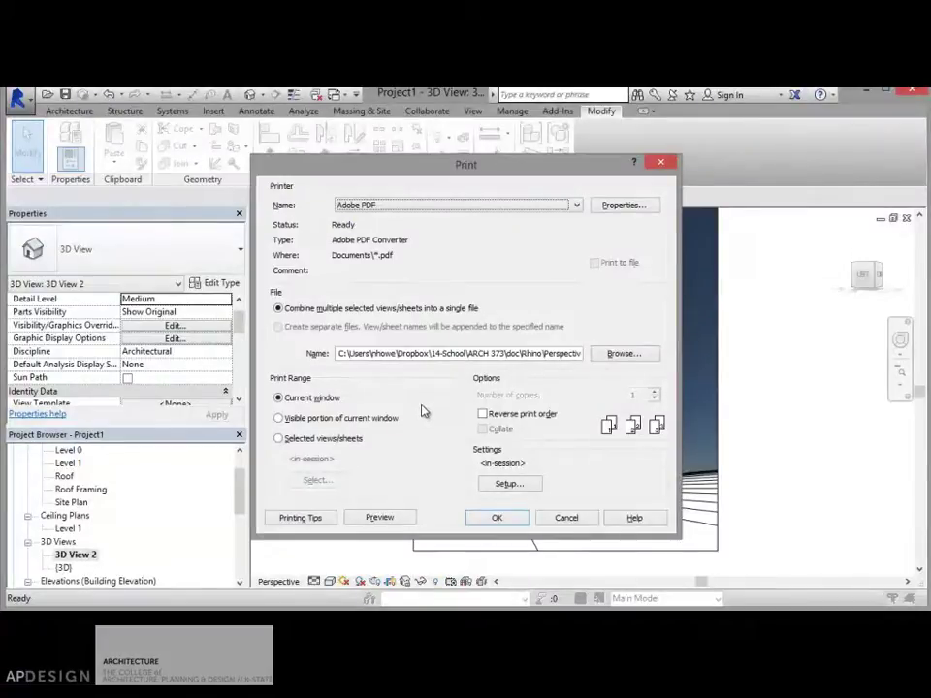
pyautogui.click(499, 519)
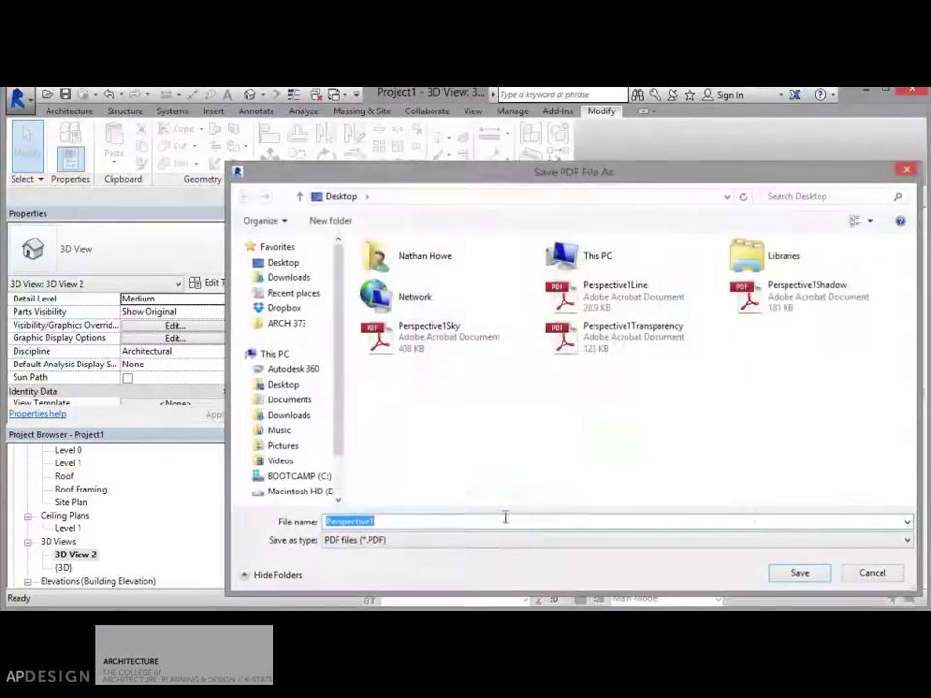
pyautogui.click(484, 348)
pyautogui.click(801, 574)
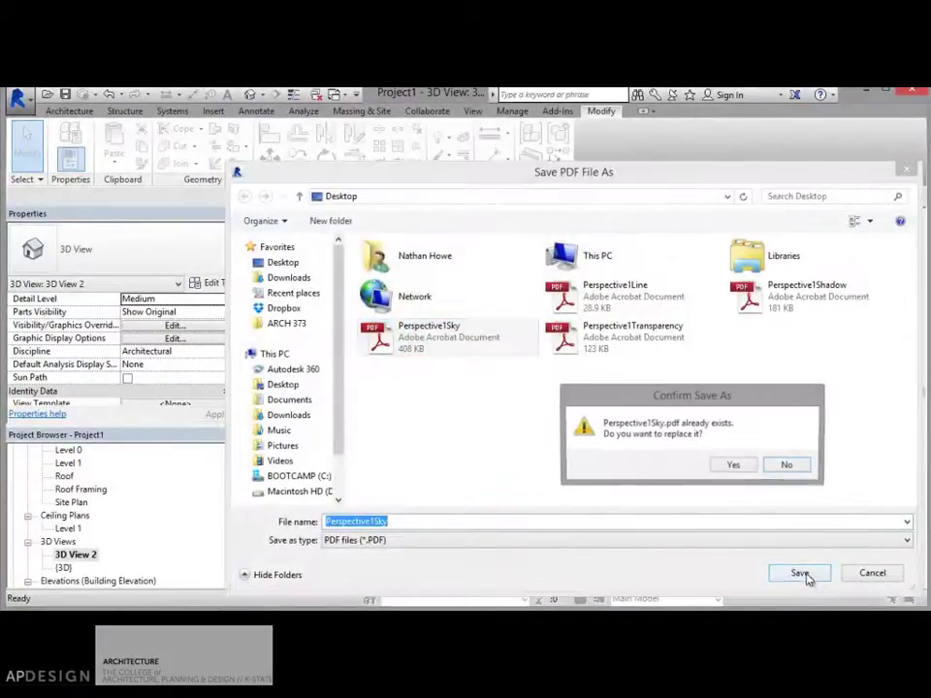
pyautogui.click(739, 465)
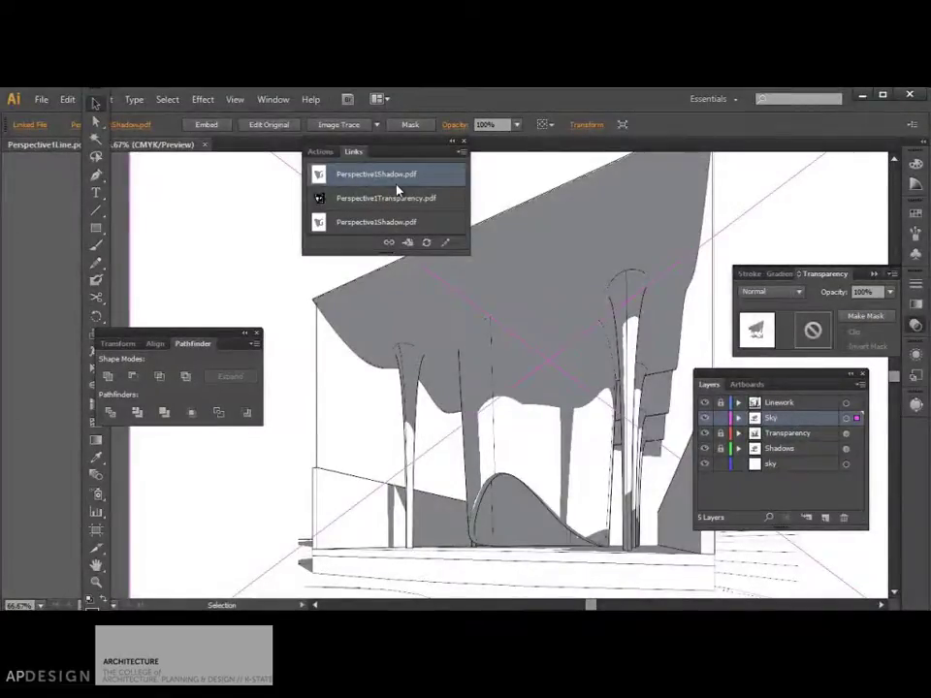
# Step: Relink the copied image to Perspective1Sky from the Desktop and move its Sky layer directly below Shadows
pyautogui.click(389, 242)
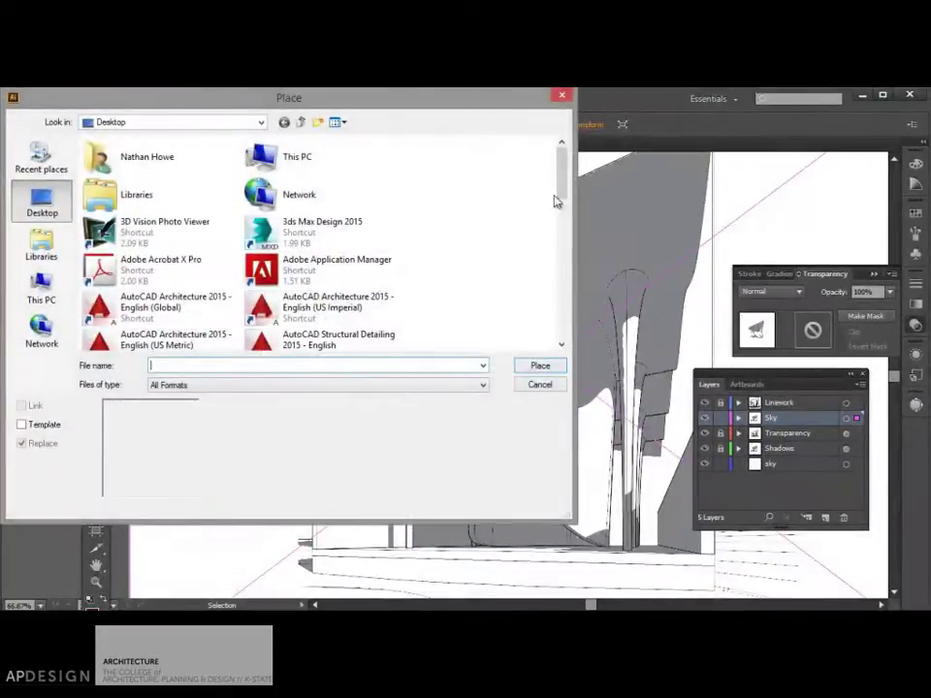
pyautogui.moveTo(557, 202); pyautogui.dragTo(547, 346)
pyautogui.click(330, 262)
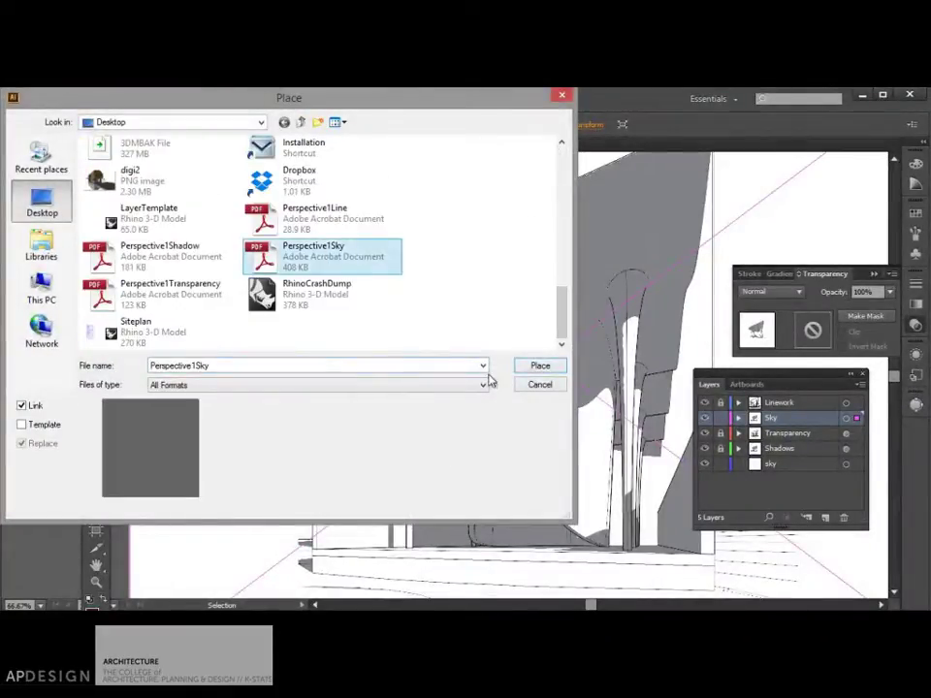
pyautogui.click(541, 366)
pyautogui.click(456, 429)
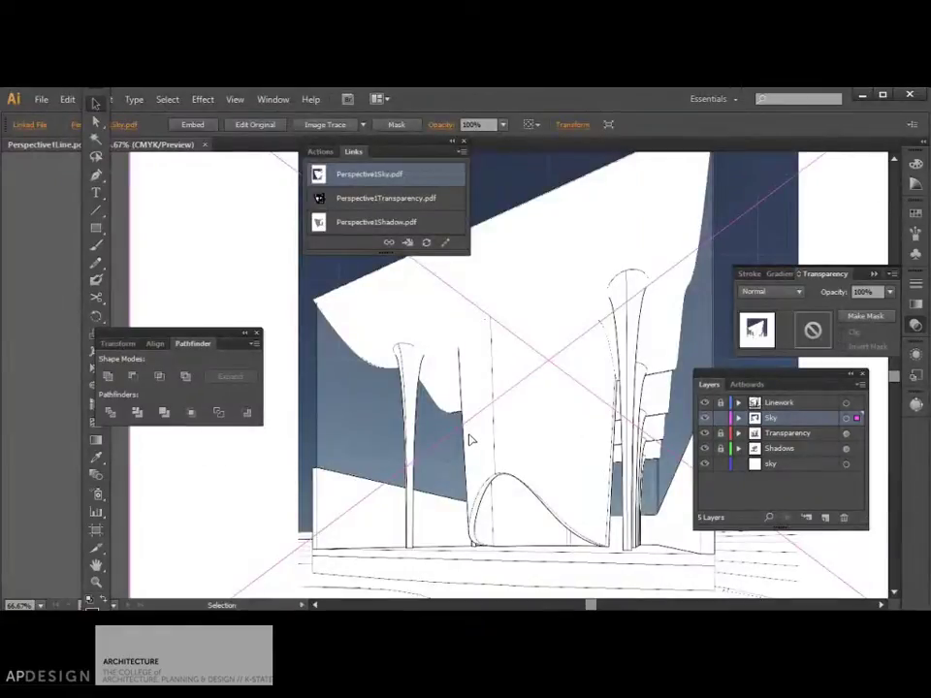
pyautogui.moveTo(782, 419); pyautogui.dragTo(782, 462)
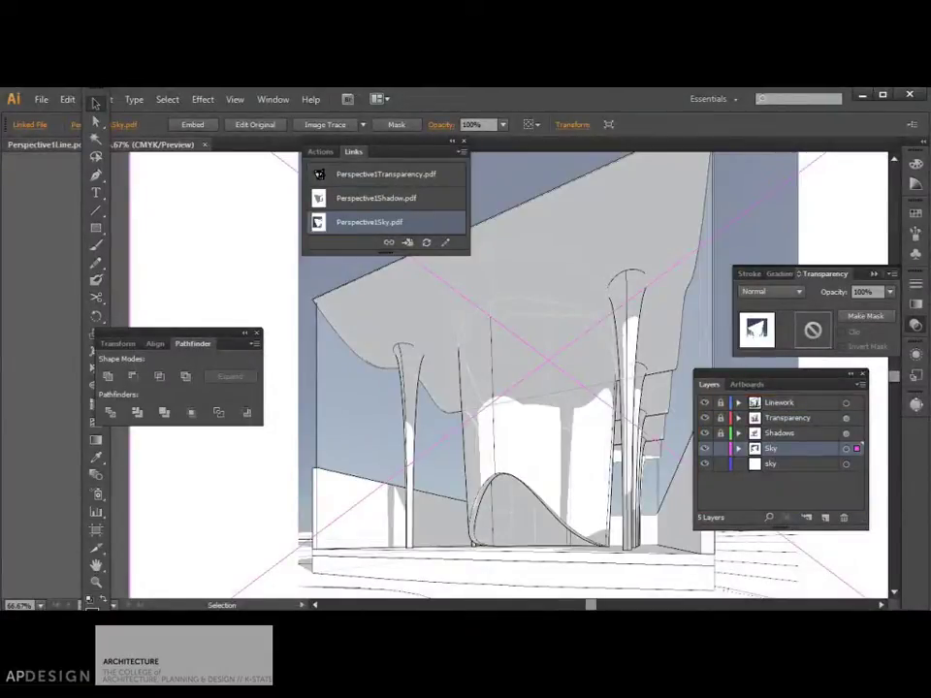
# Step: Check the whole composition without the interface panels, deselect the sky image and lock its Sky layer
pyautogui.hotkey('ctrl', '-')
pyautogui.hotkey('ctrl', '-')
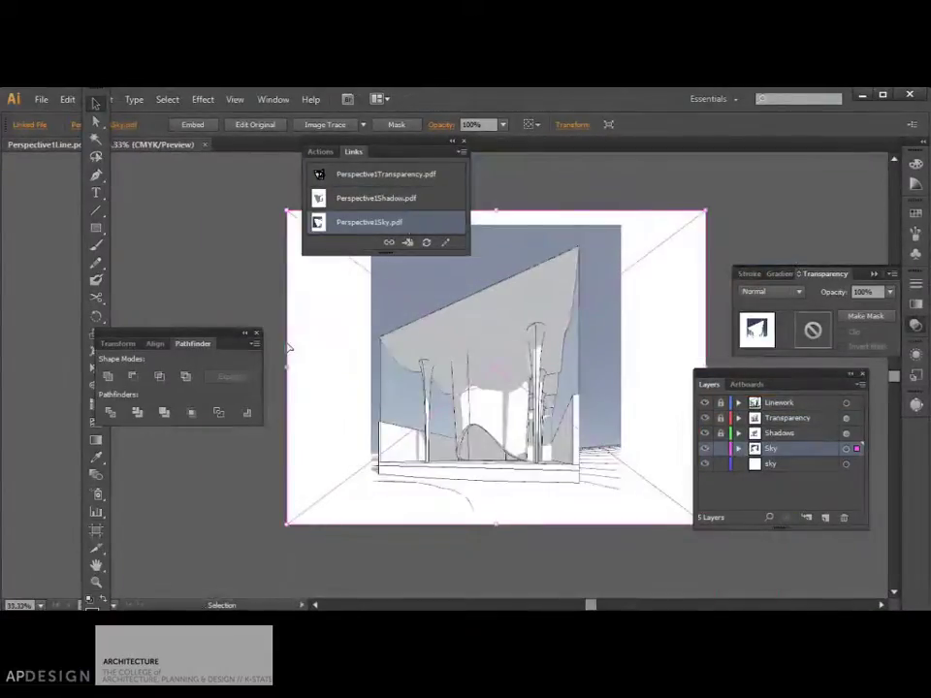
pyautogui.press('Tab')
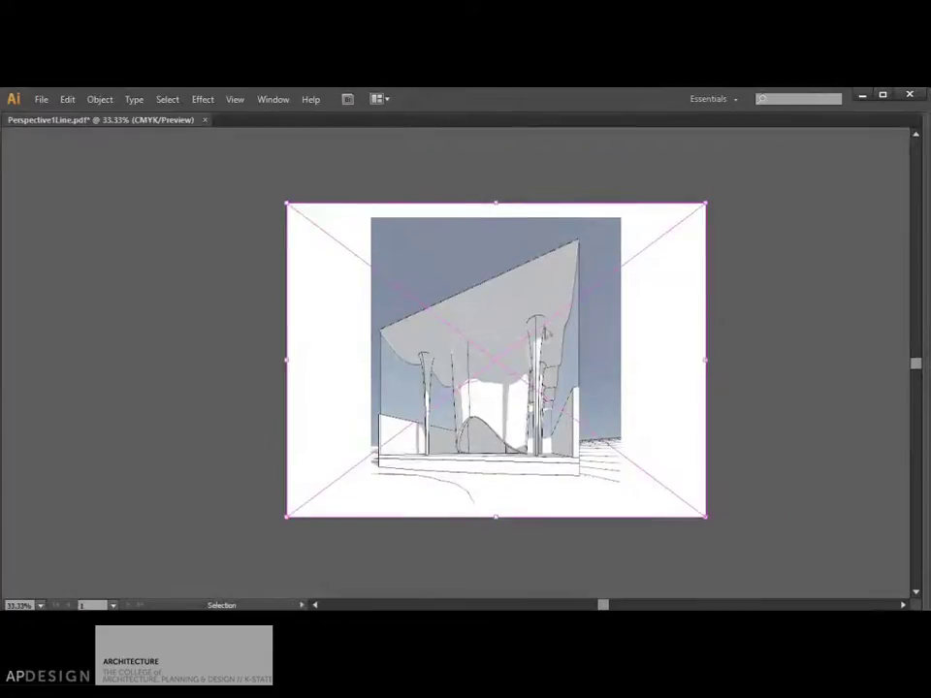
pyautogui.press('a')
pyautogui.click(822, 391)
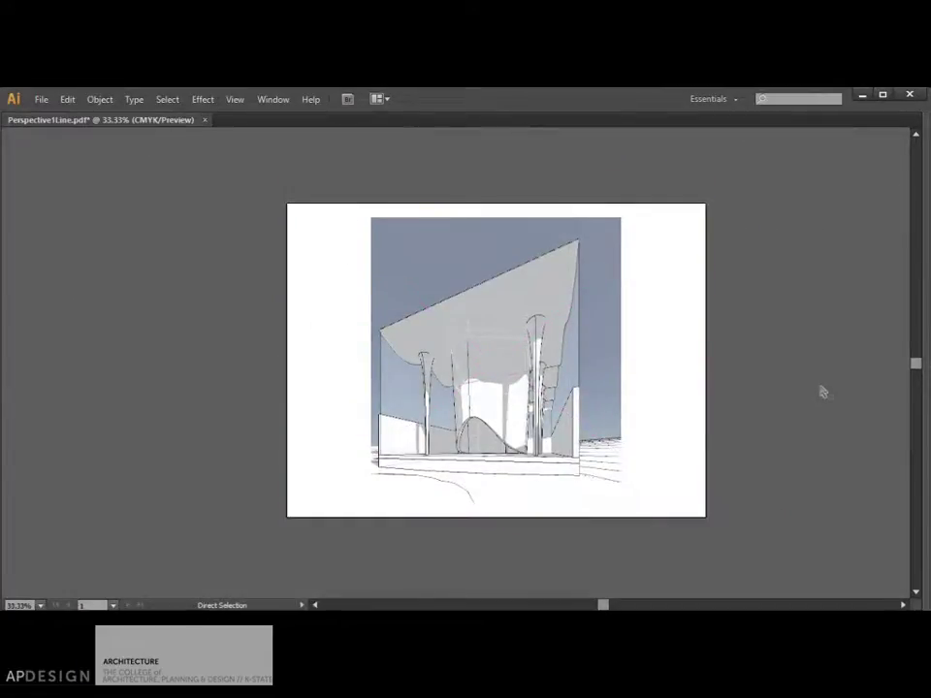
pyautogui.hotkey('ctrl', '+')
pyautogui.press('v')
pyautogui.click(822, 392)
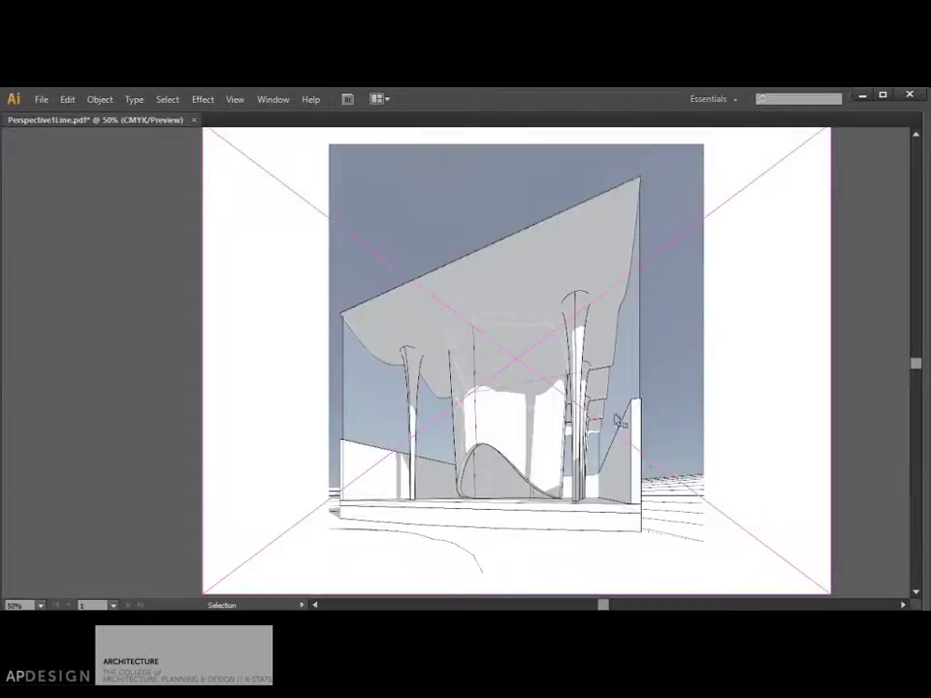
pyautogui.click(883, 511)
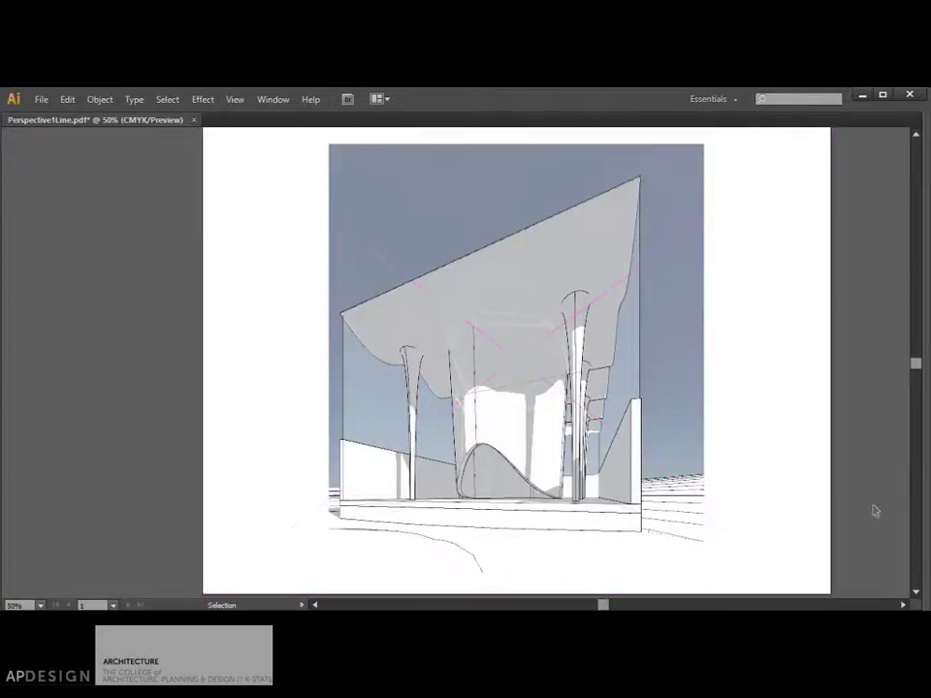
pyautogui.press('Tab')
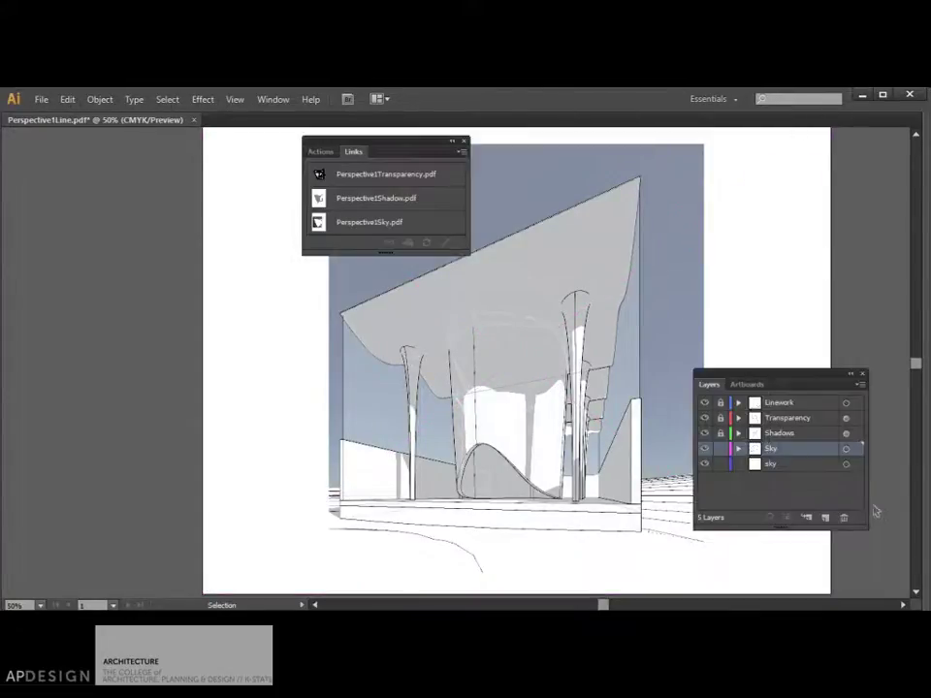
pyautogui.click(720, 449)
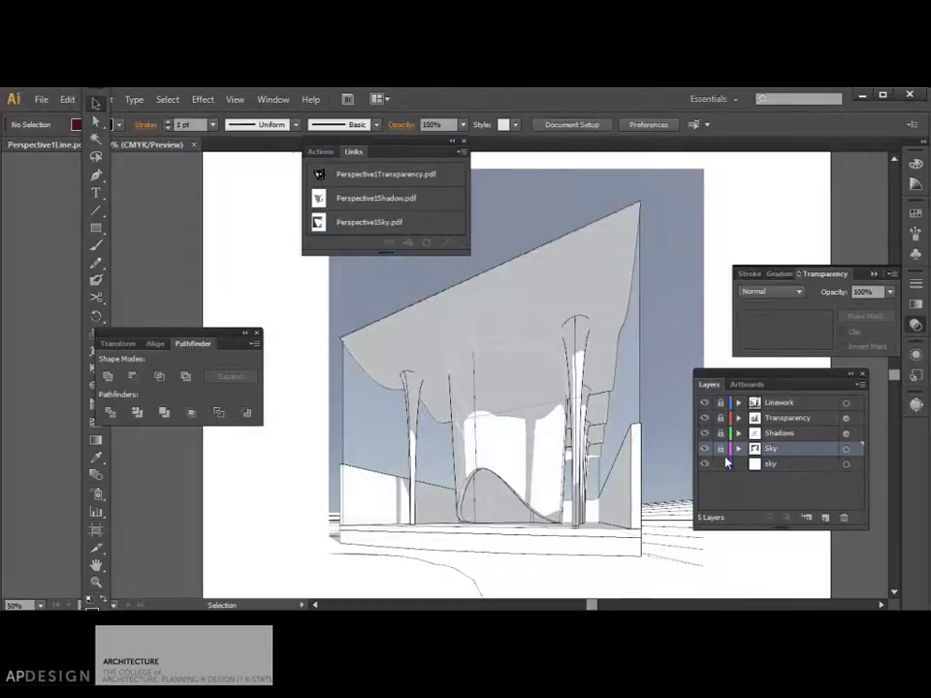
# Step: Examine the layered perspective without the interface panels, close up at the ground and roof and as a whole
pyautogui.press('Tab')
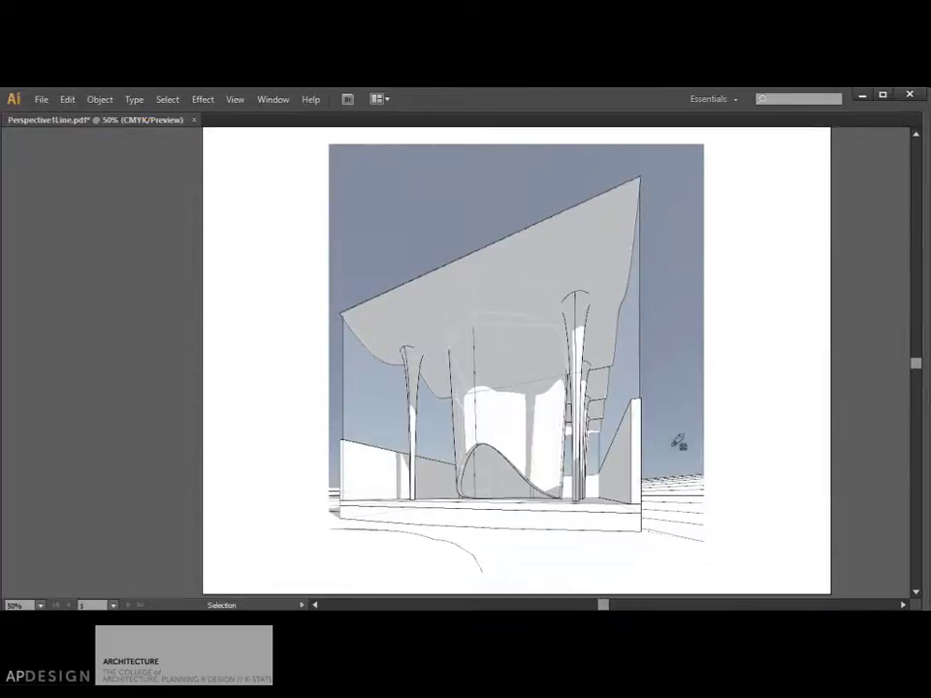
pyautogui.hotkey('ctrl', '+')
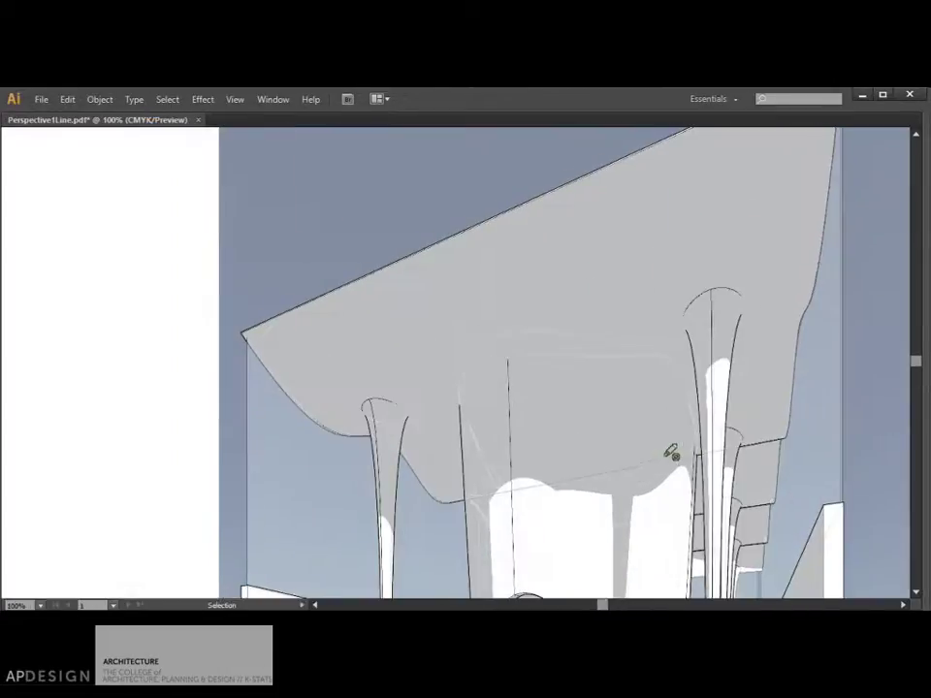
pyautogui.scroll(-5, 671, 451)
pyautogui.hscroll(3, 672, 451)
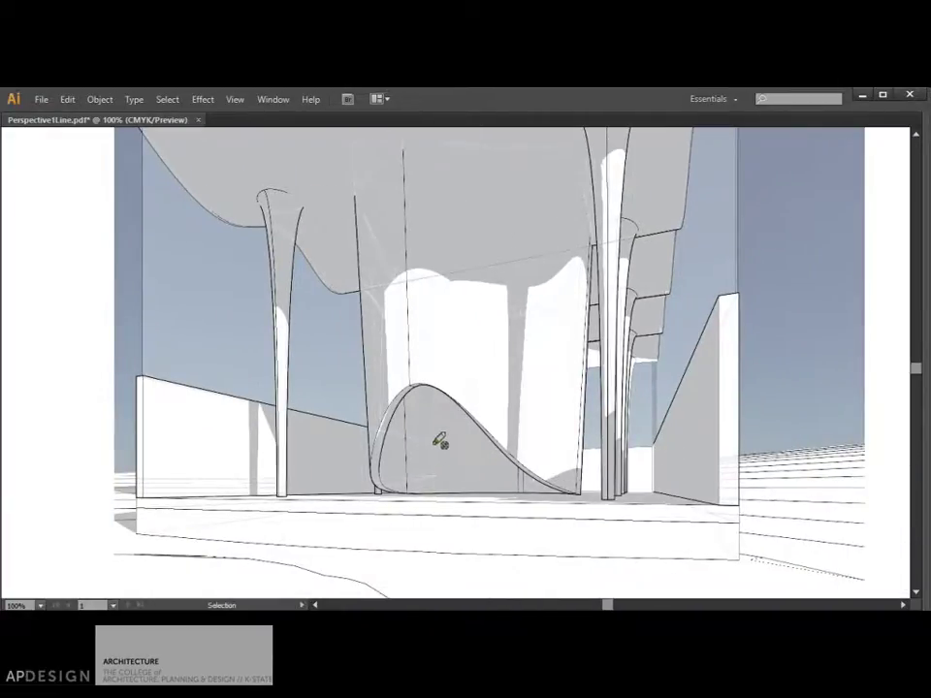
pyautogui.scroll(5, 440, 442)
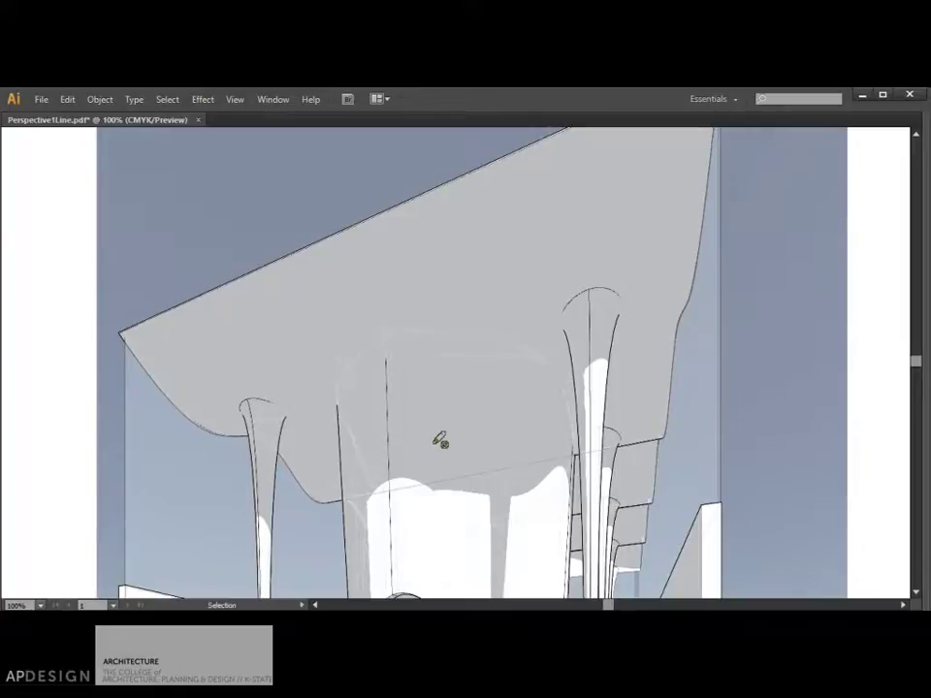
pyautogui.hotkey('ctrl', '-')
pyautogui.hotkey('ctrl', '-')
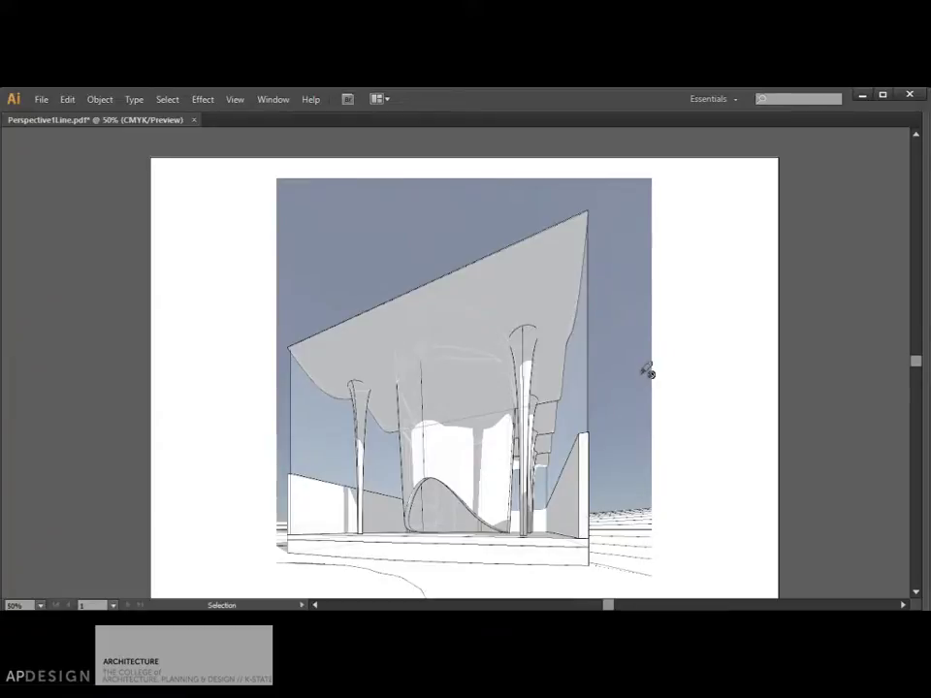
# Step: Bring back the interface panels, unlock the Shadows layer and set its opacity to 20%
pyautogui.press('Tab')
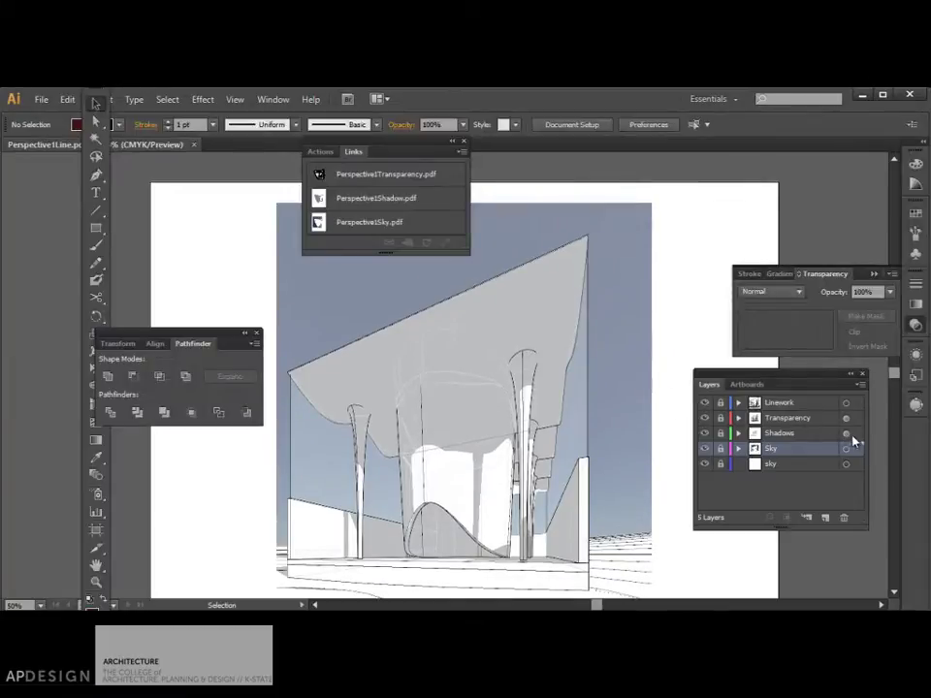
pyautogui.click(819, 465)
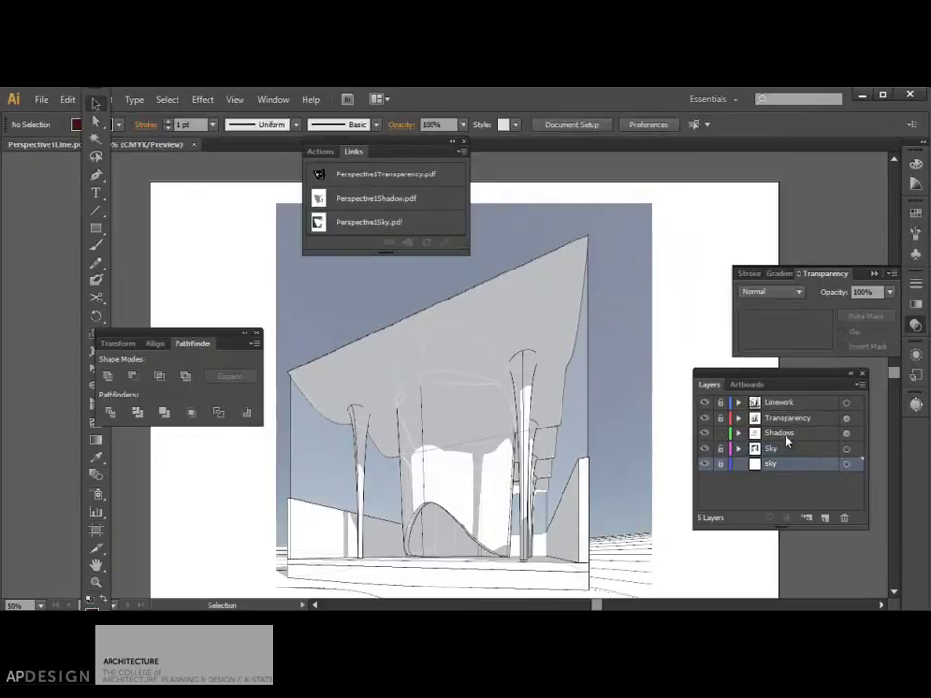
pyautogui.click(847, 435)
pyautogui.click(890, 292)
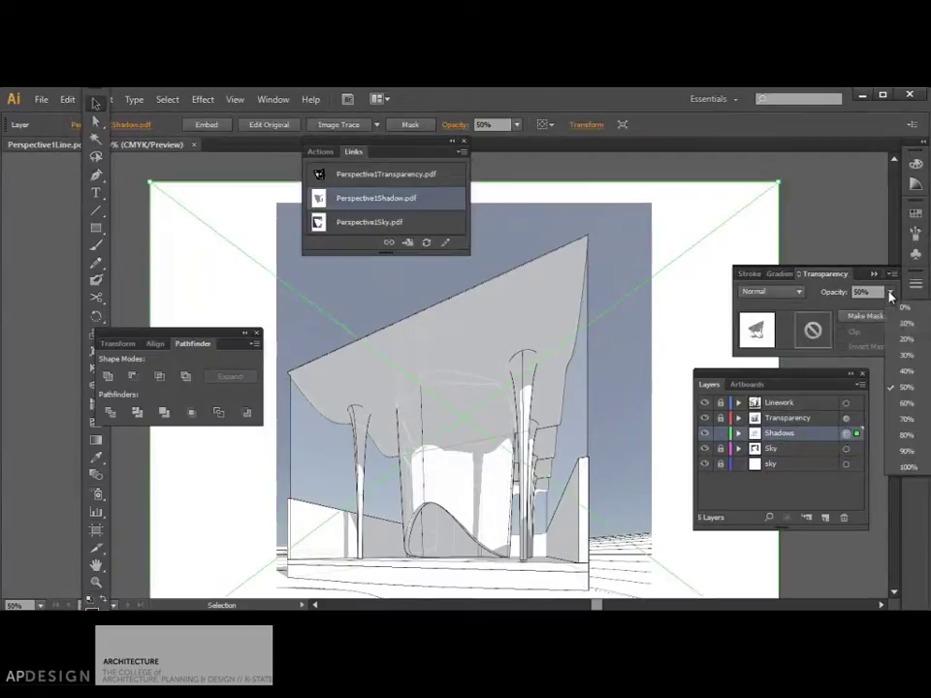
pyautogui.click(903, 341)
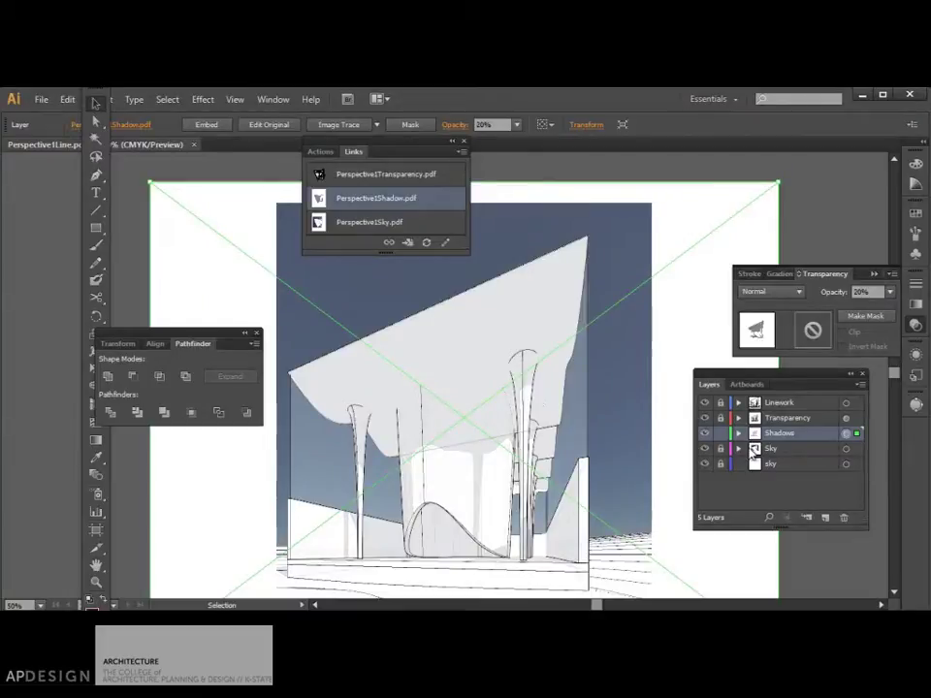
# Step: Unlock the Transparency layer and set its opacity to 100%, and check the deselected composition without the interface panels
pyautogui.click(786, 418)
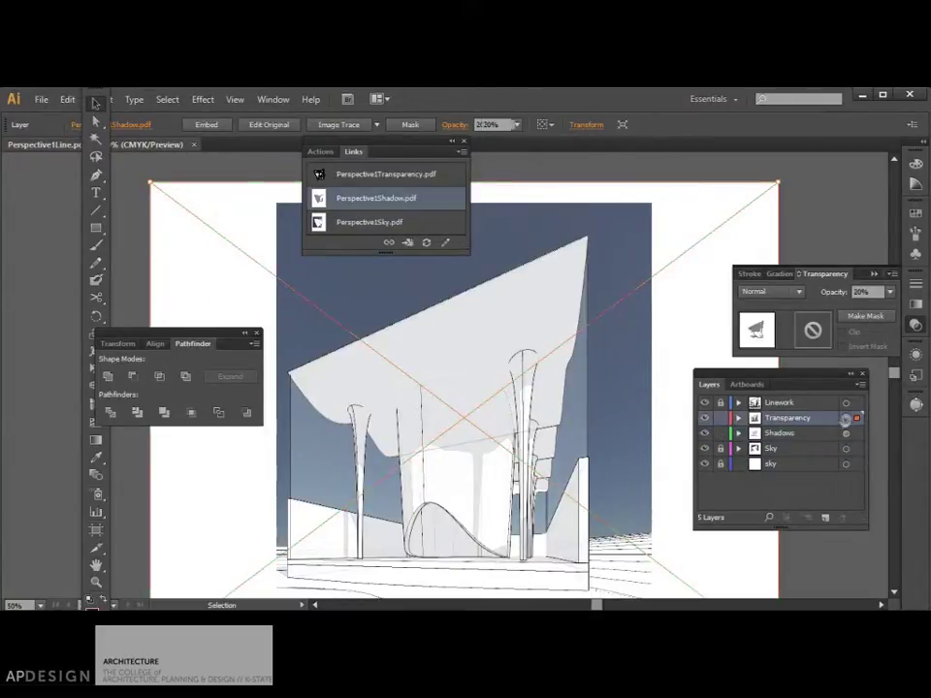
pyautogui.click(889, 291)
pyautogui.click(907, 467)
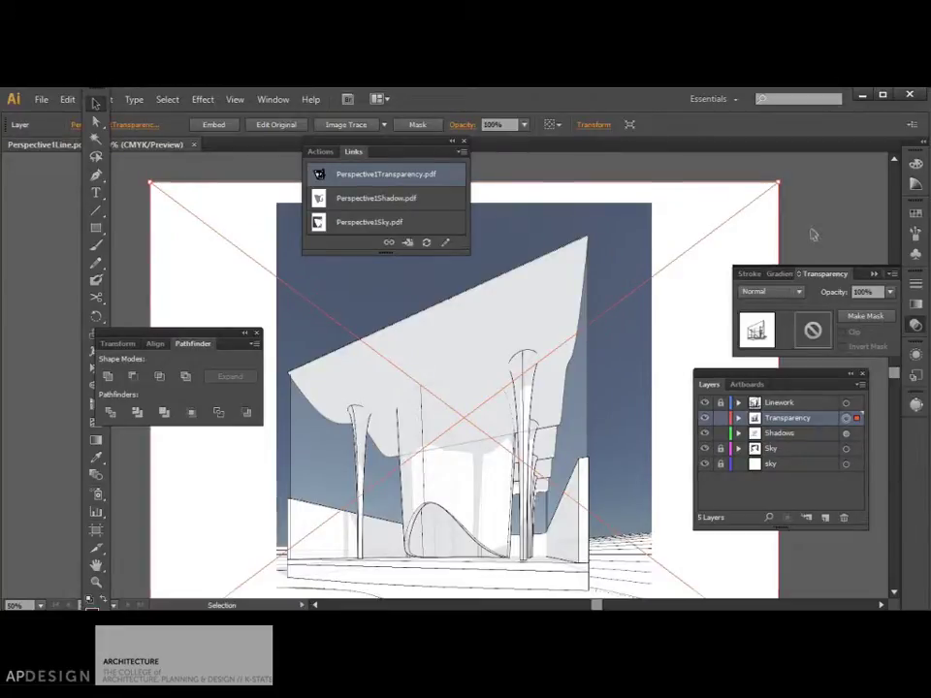
pyautogui.click(671, 384)
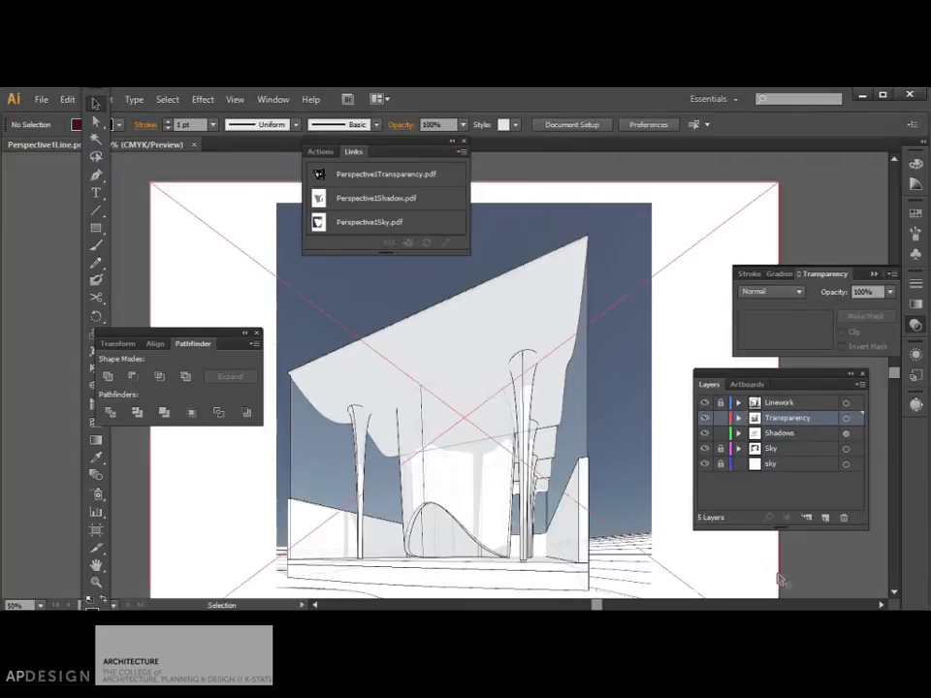
pyautogui.press('Tab')
pyautogui.scroll(-3, 769, 547)
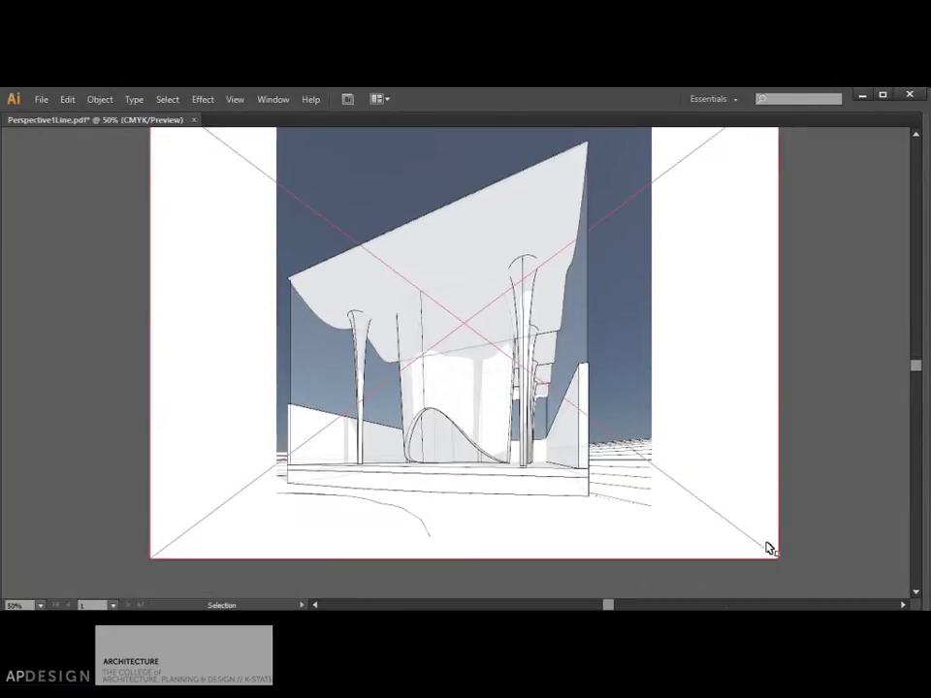
pyautogui.scroll(1, 789, 556)
pyautogui.scroll(1, 788, 556)
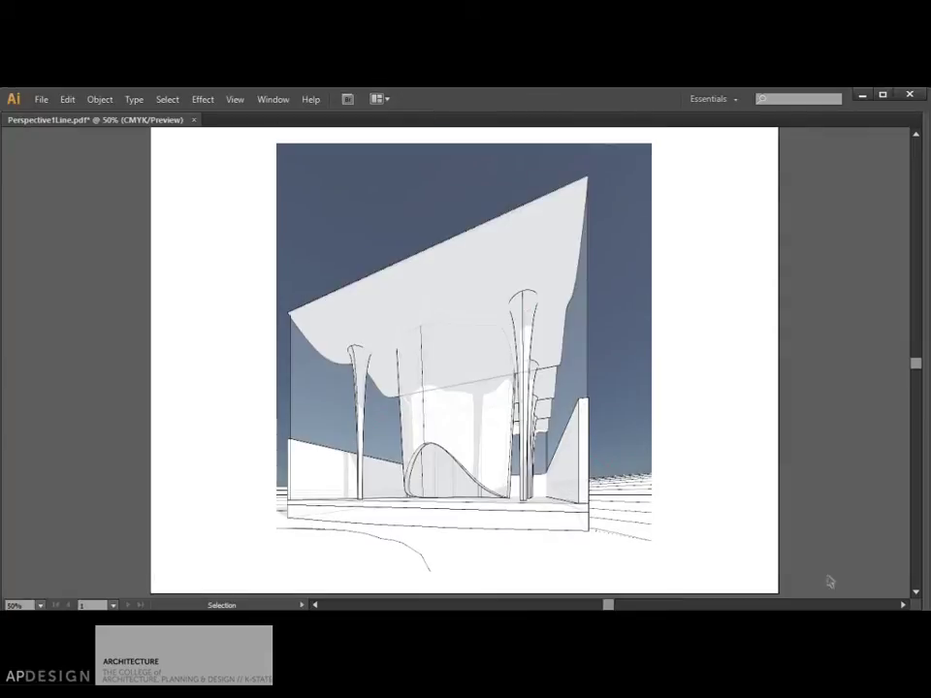